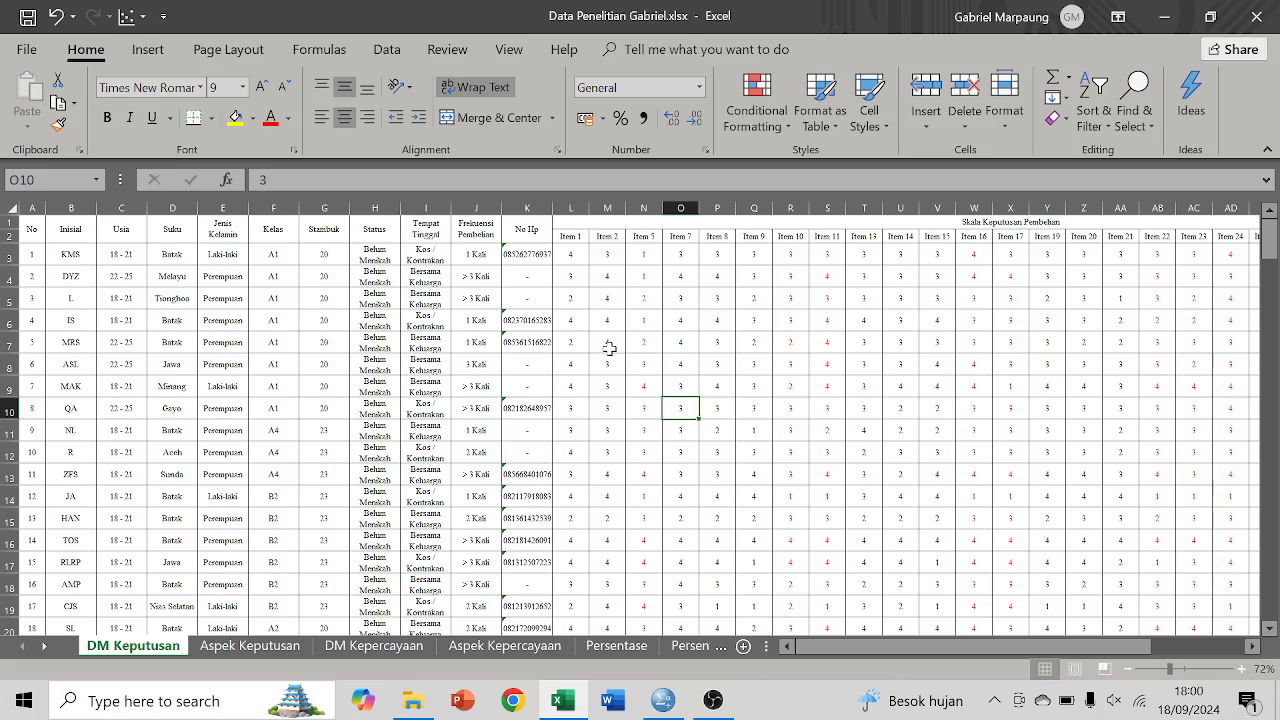
Examine the Skala Keputusan Pembelian item scores, including the red-marked Item 5 column down through the respondent rows.
left_click_drag(571, 252, 926, 449)
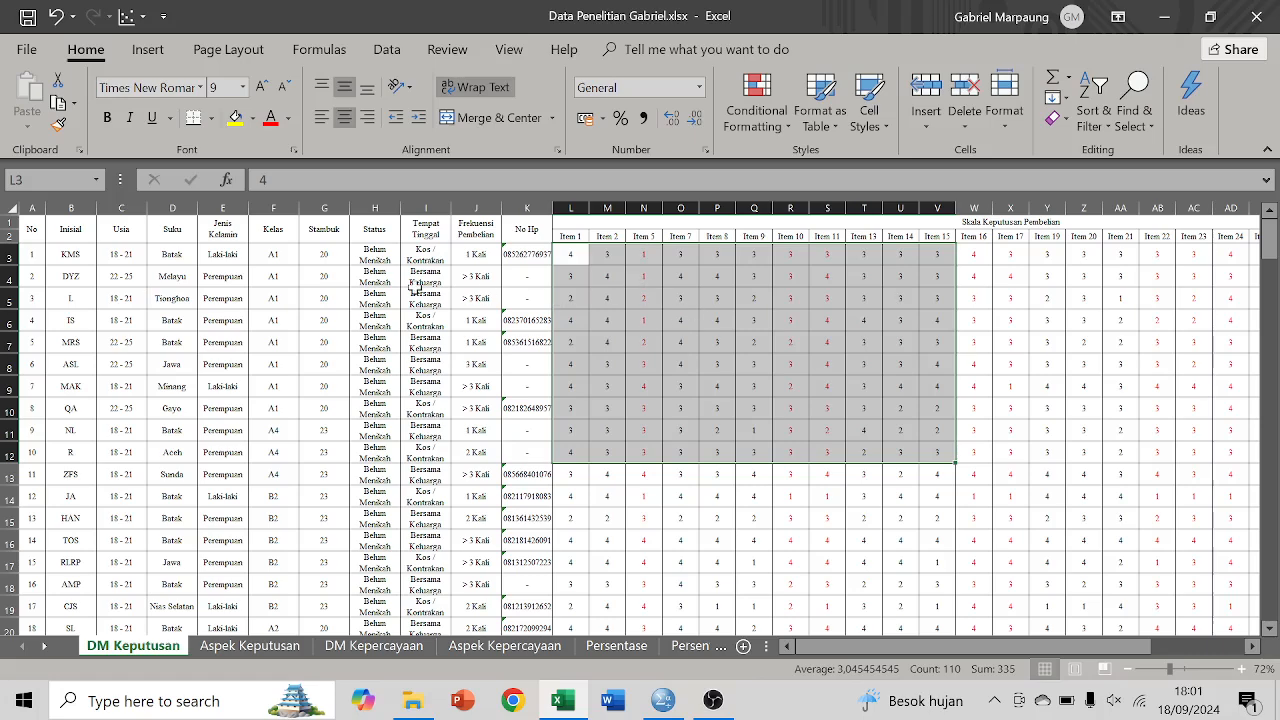
left_click(650, 302)
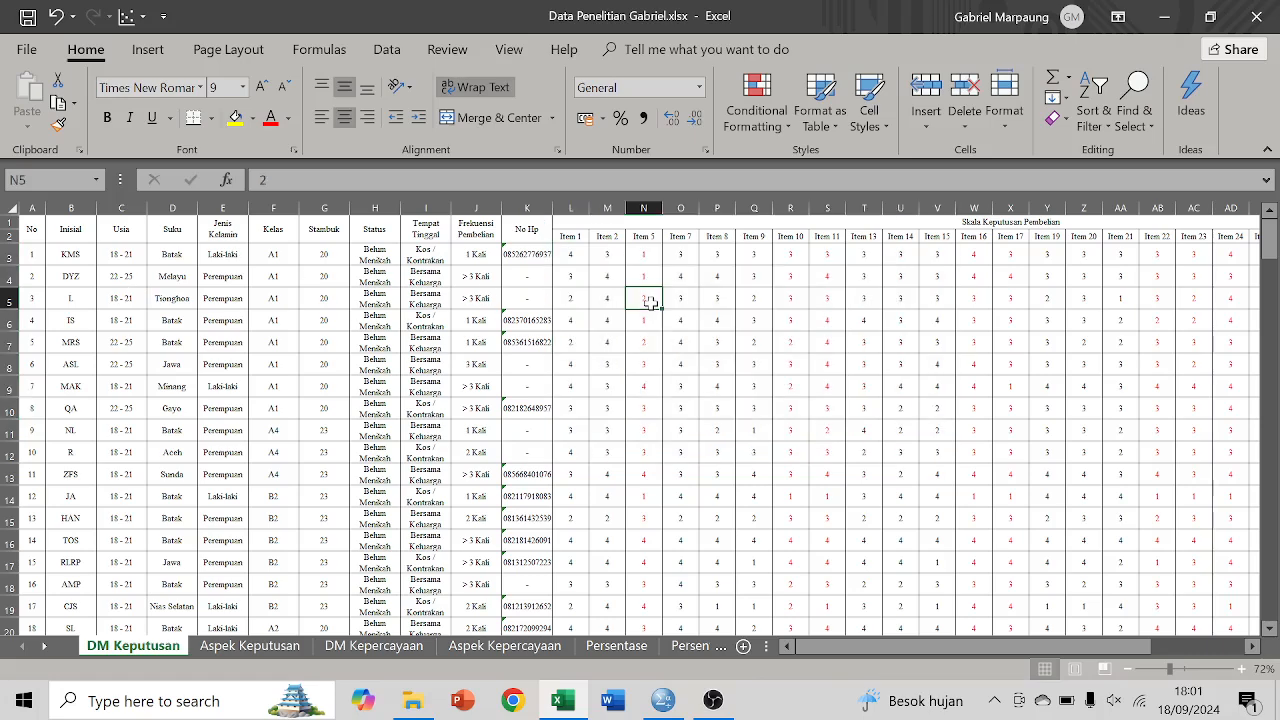
scroll(875, 350, "right", 6)
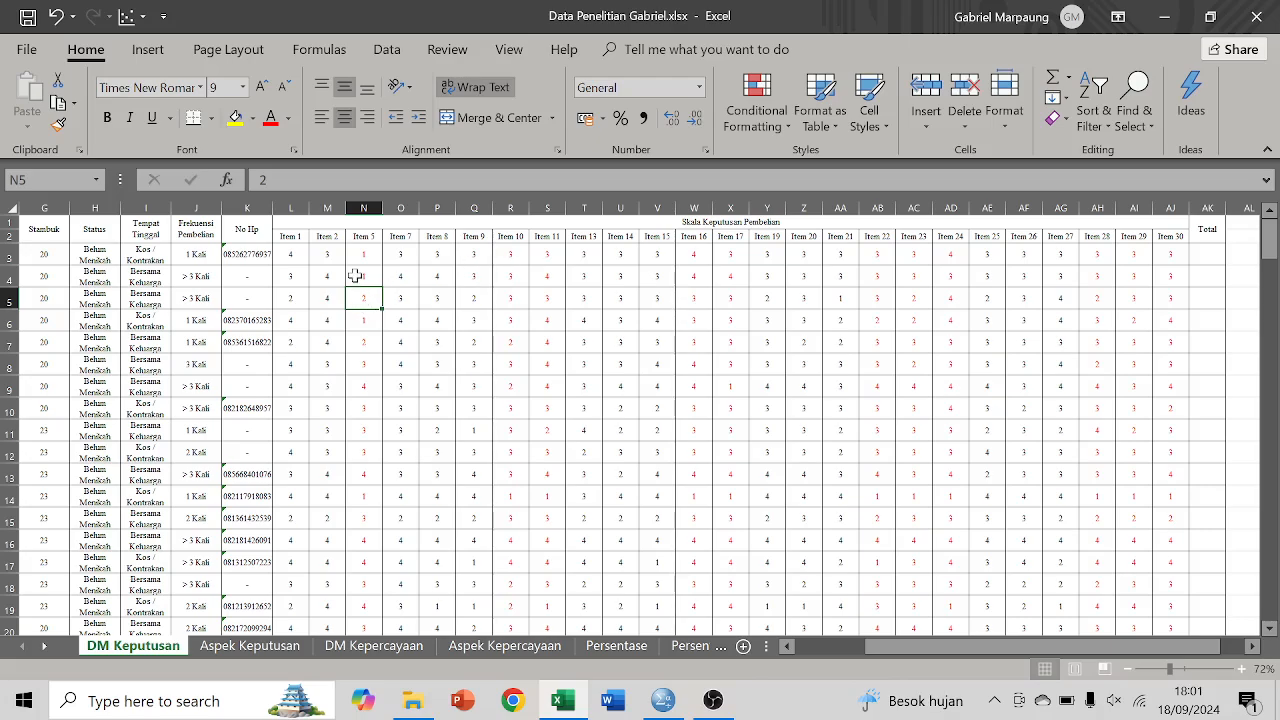
scroll(355, 275, "up", 2, "ctrl")
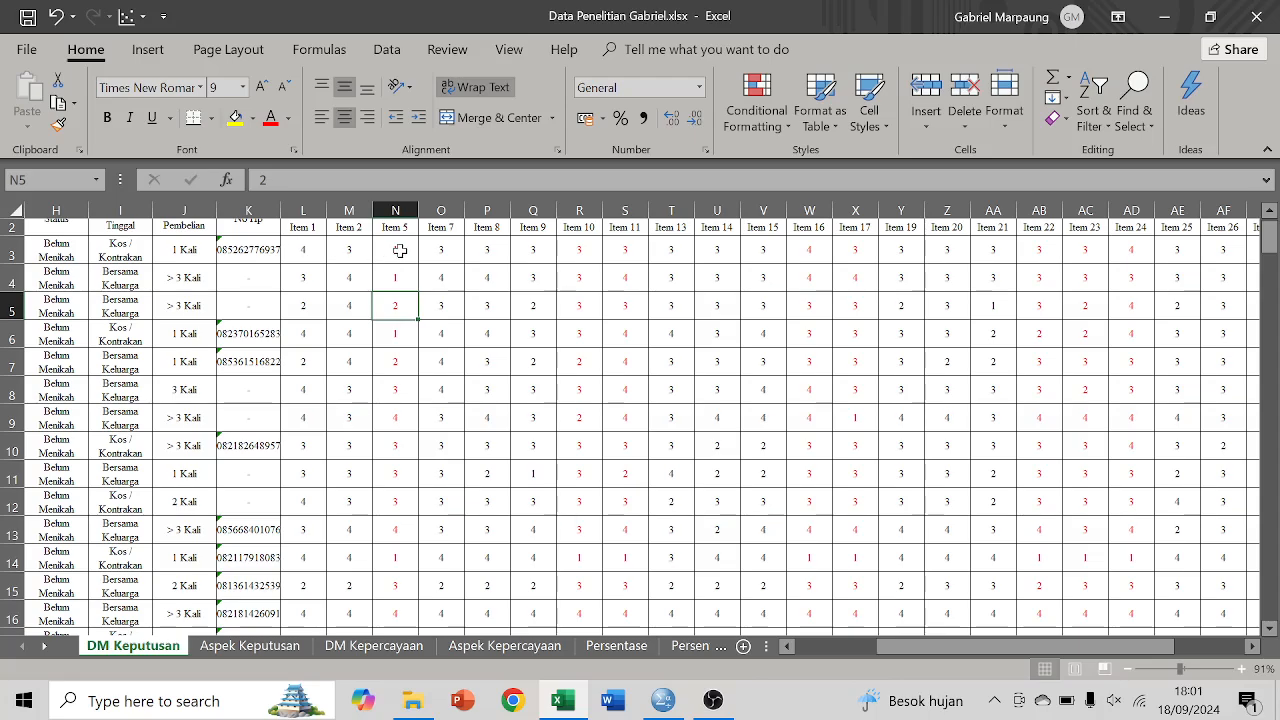
left_click_drag(399, 251, 400, 530)
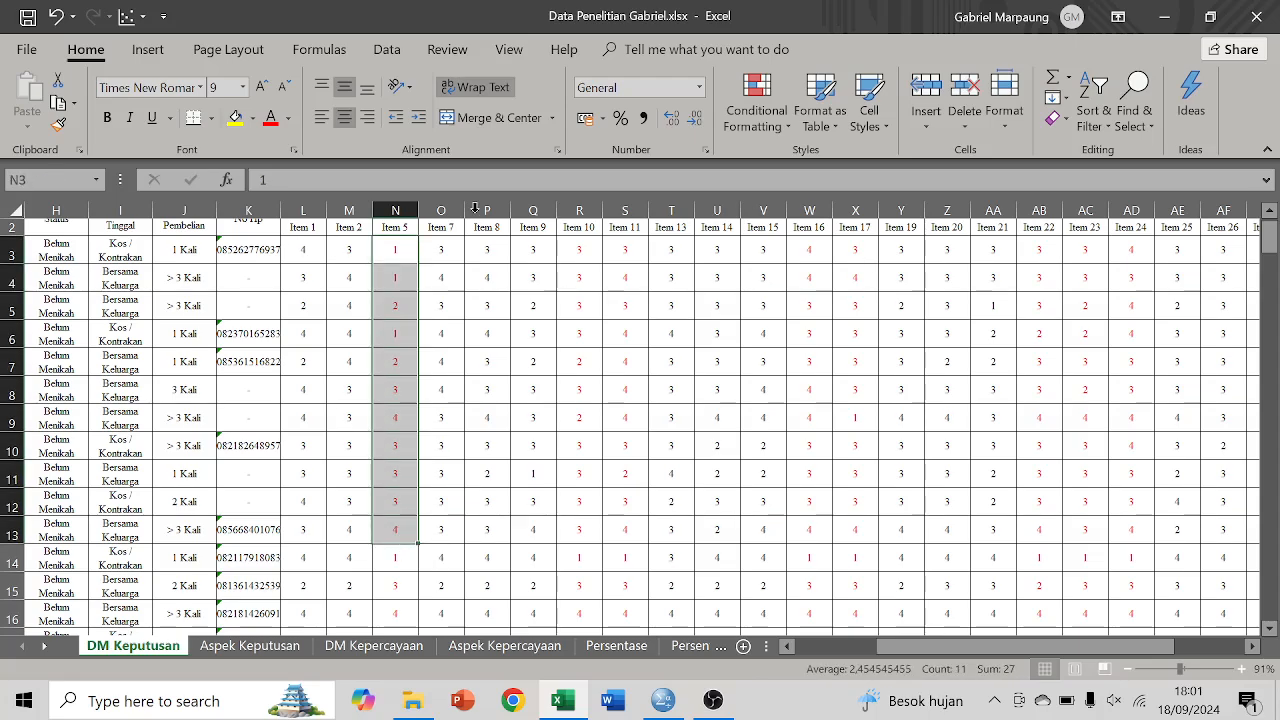
scroll(466, 370, "down", 2, "ctrl")
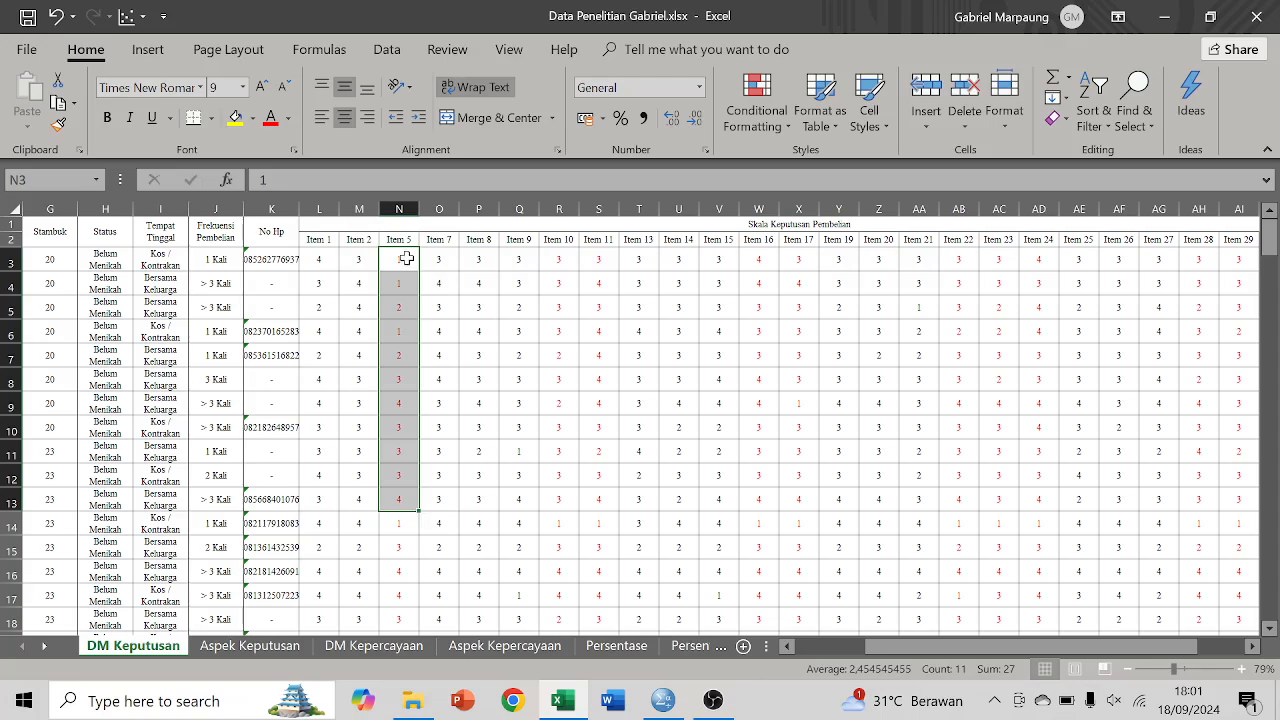
left_click_drag(406, 259, 408, 703)
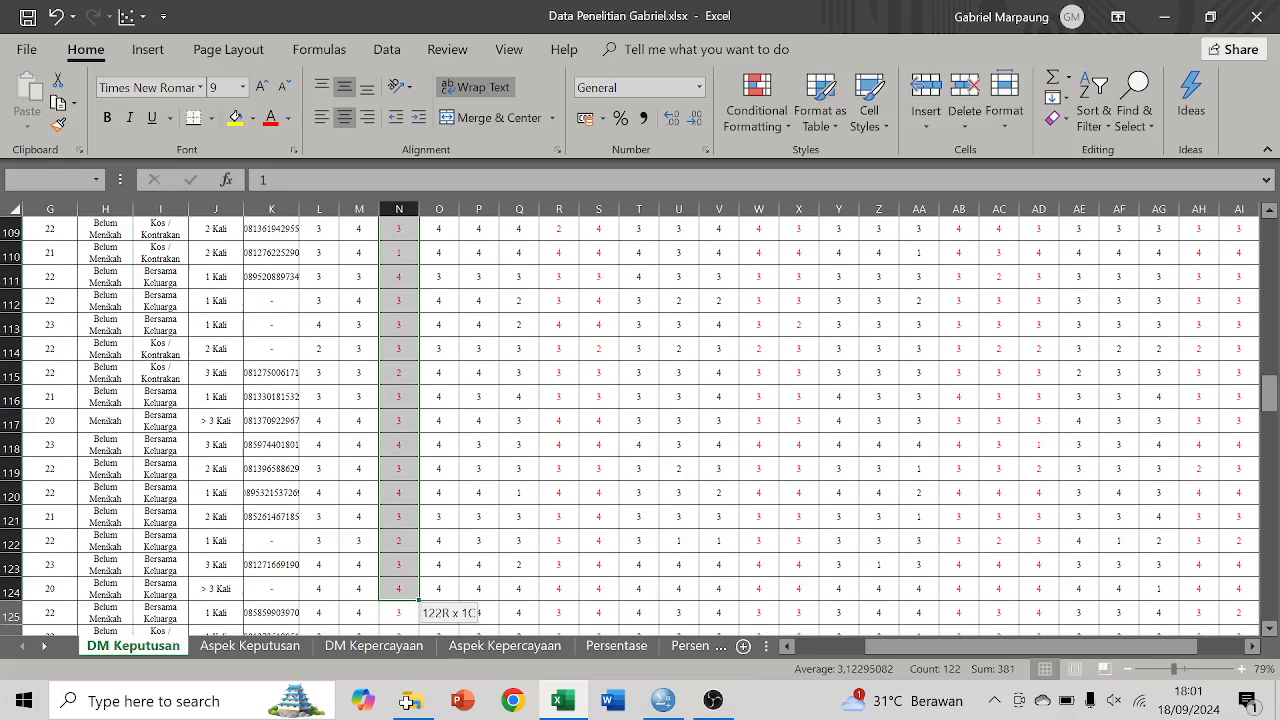
left_click_drag(410, 636, 418, 585)
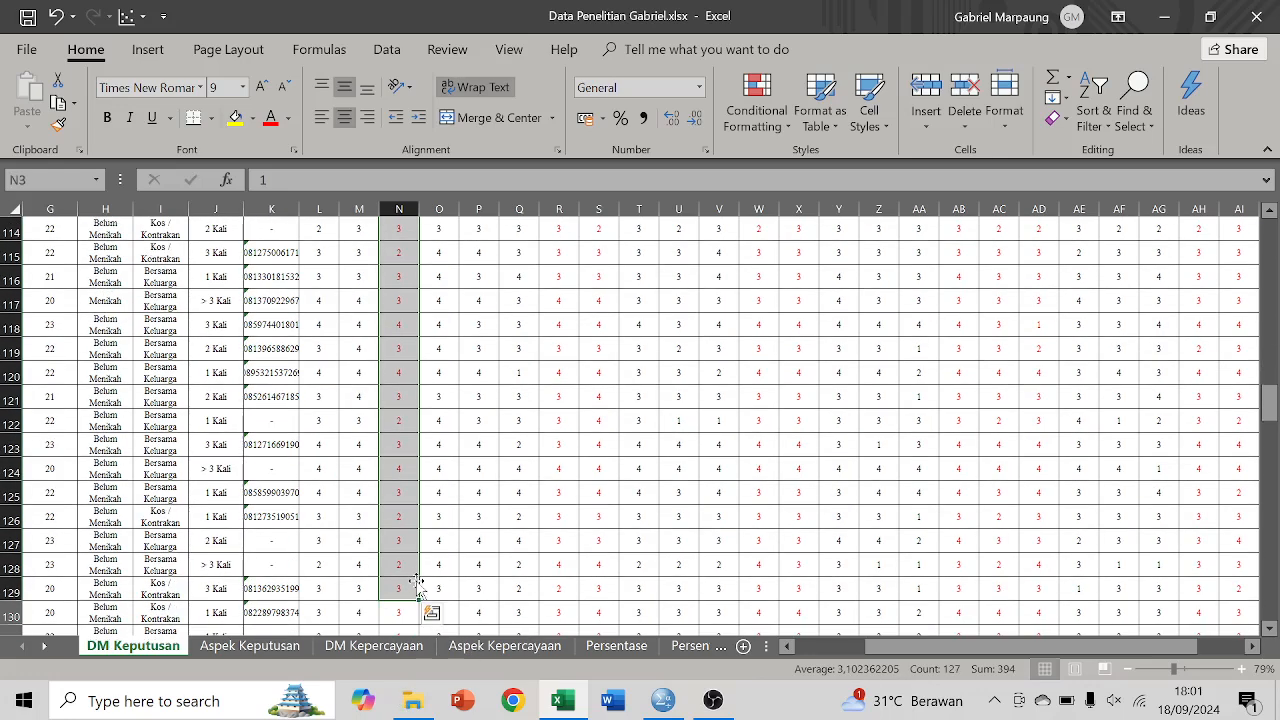
scroll(418, 585, "up", 20)
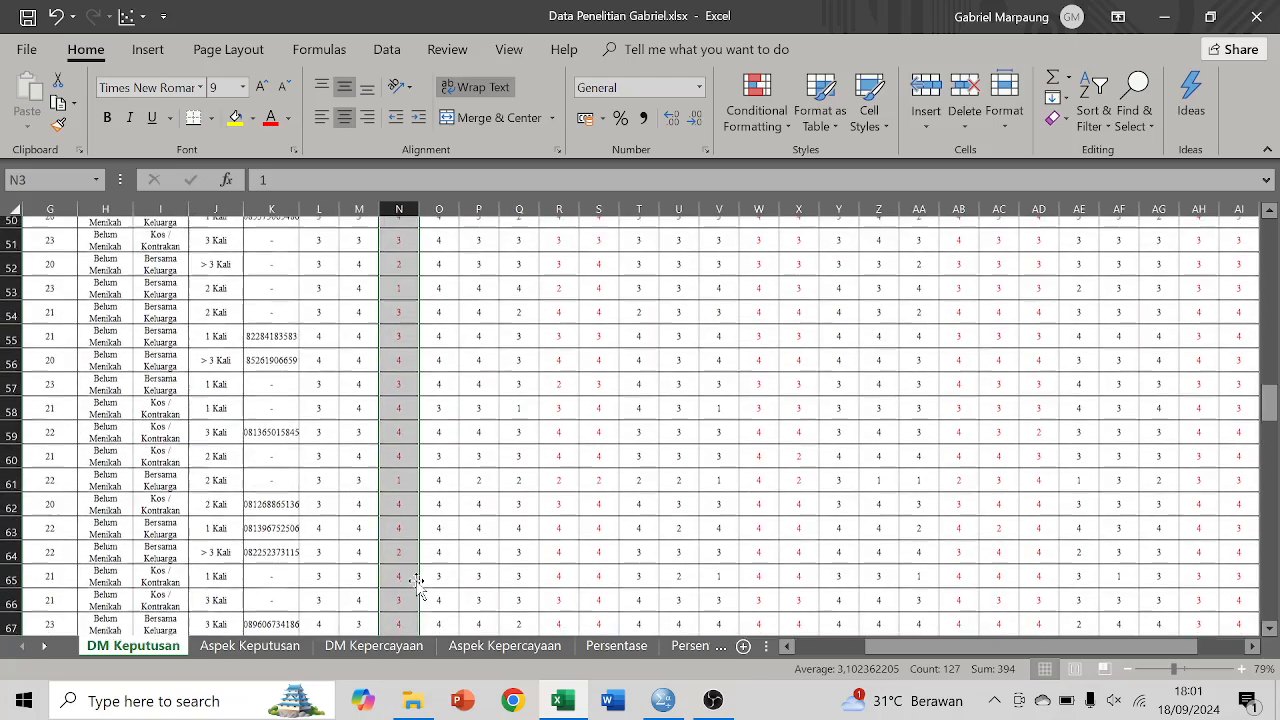
left_click(475, 428)
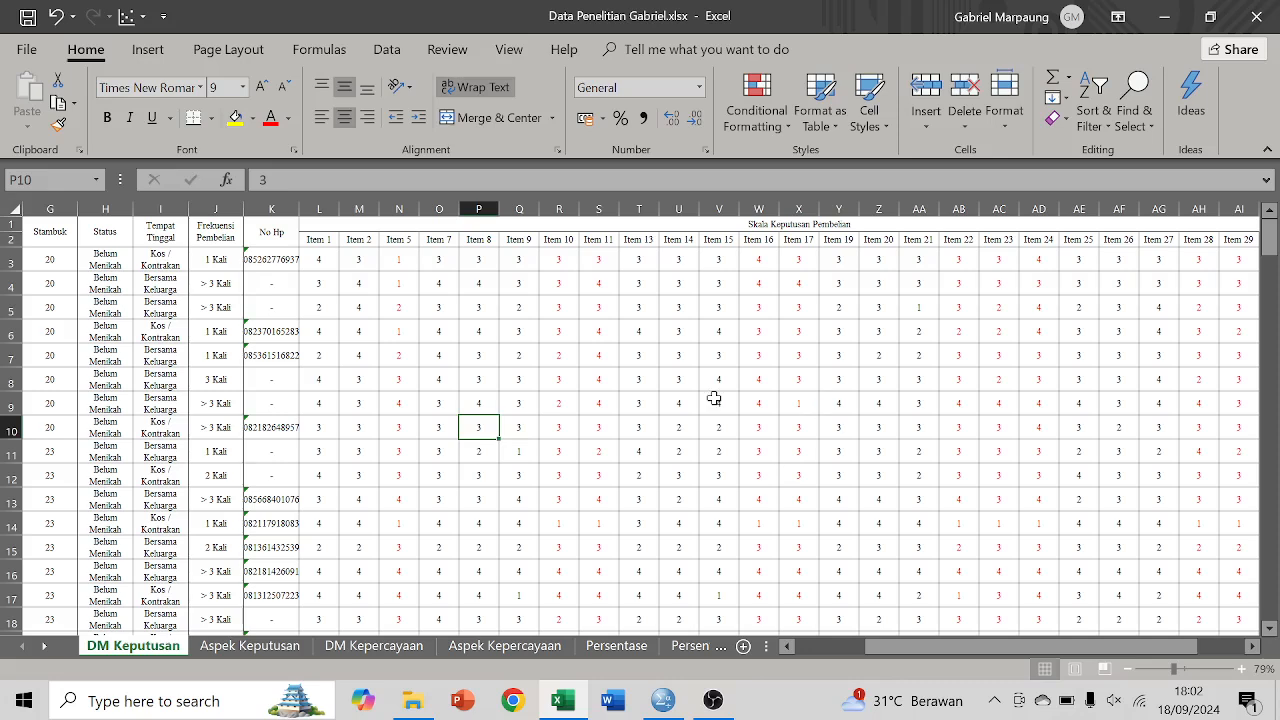
Clear the formula row beneath the item scores, cells L139 to AJ139.
mouse_move(397, 263)
left_mouse_down()
mouse_move(397, 517)
mouse_move(403, 261)
left_mouse_up()
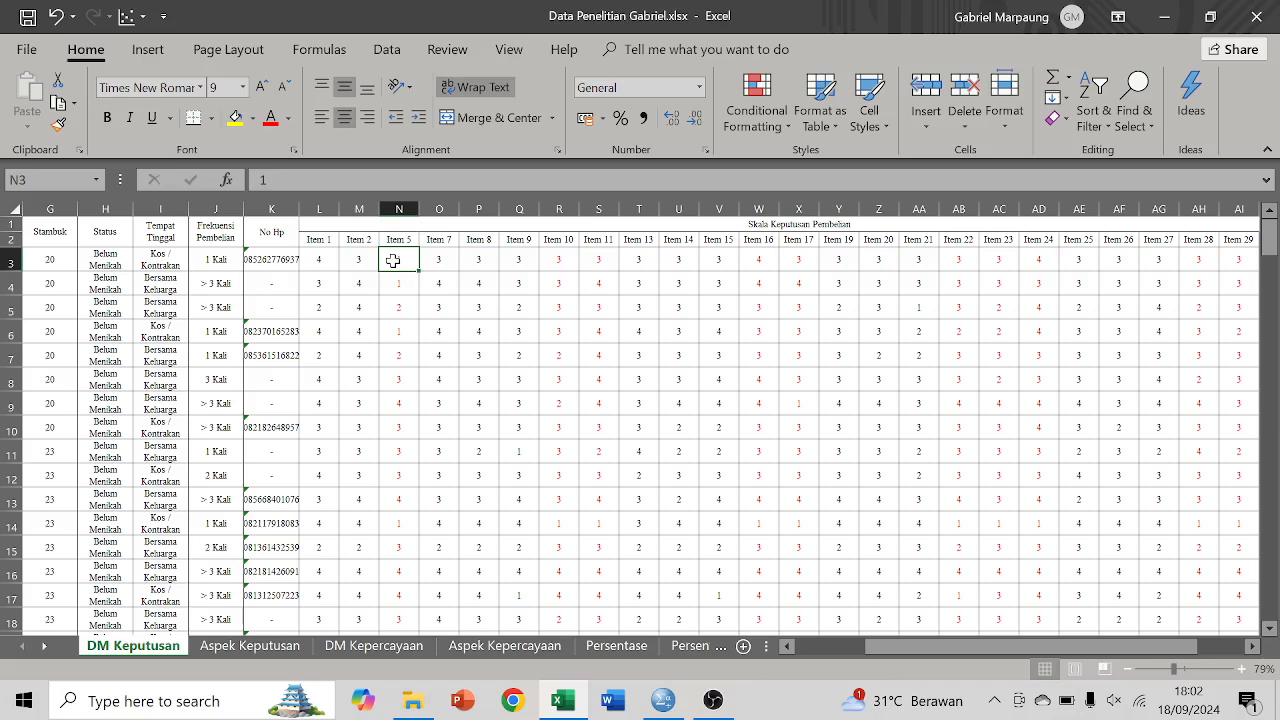
key("ctrl+shift+Down")
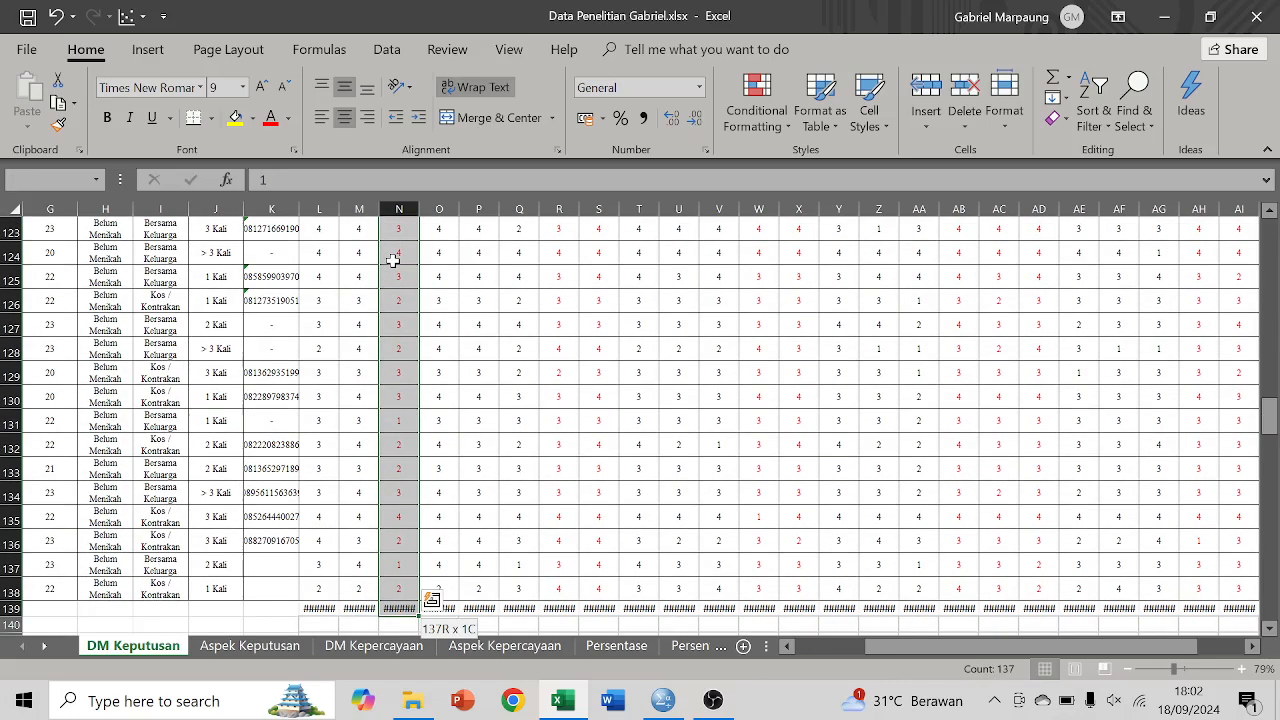
left_click(315, 612)
key("ctrl+shift+Right")
key("Delete")
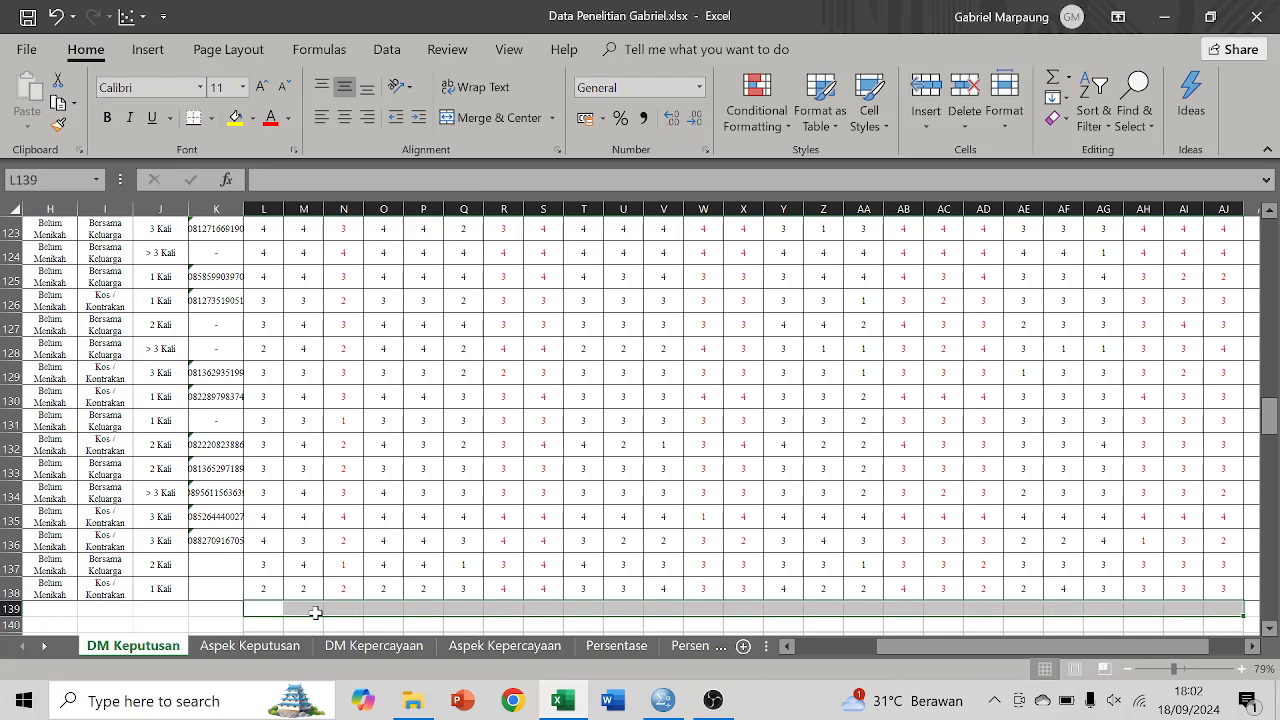
Select the scores of Item 5, Item 10 and Item 11 together, from row 3 down to row 138.
scroll(334, 551, "up", 20)
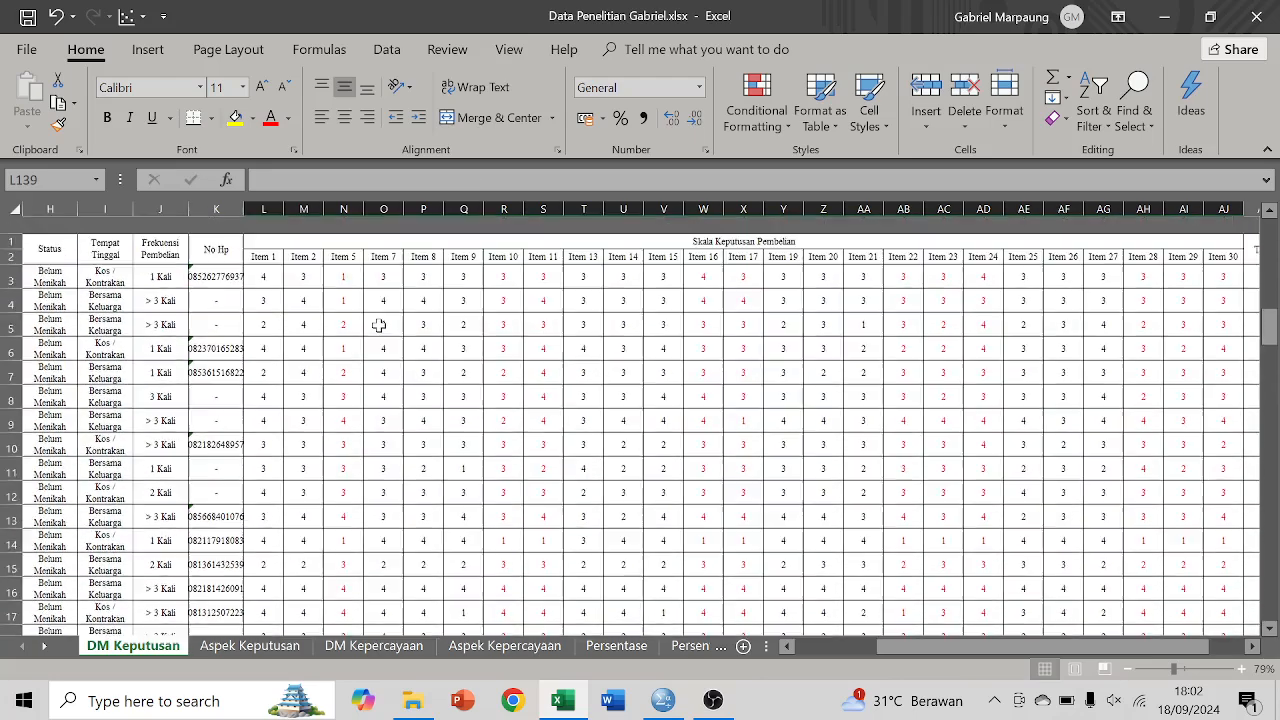
left_click(352, 259)
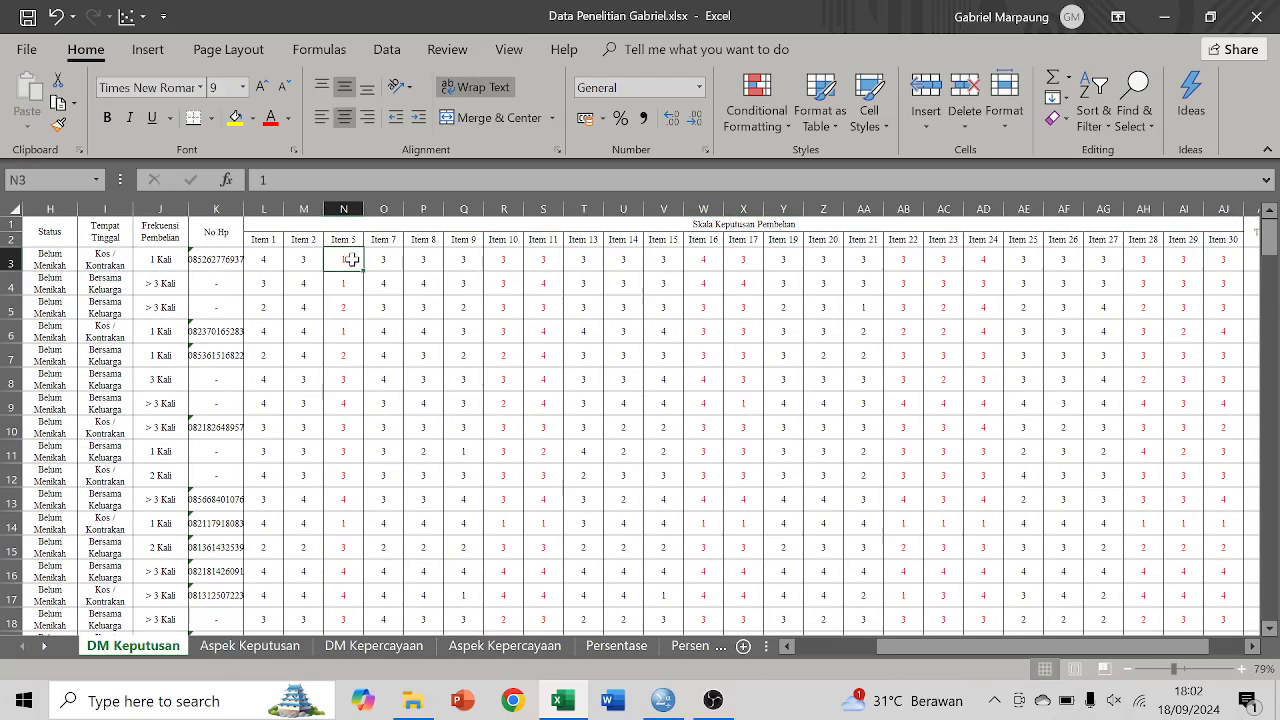
key("ctrl+shift+Down")
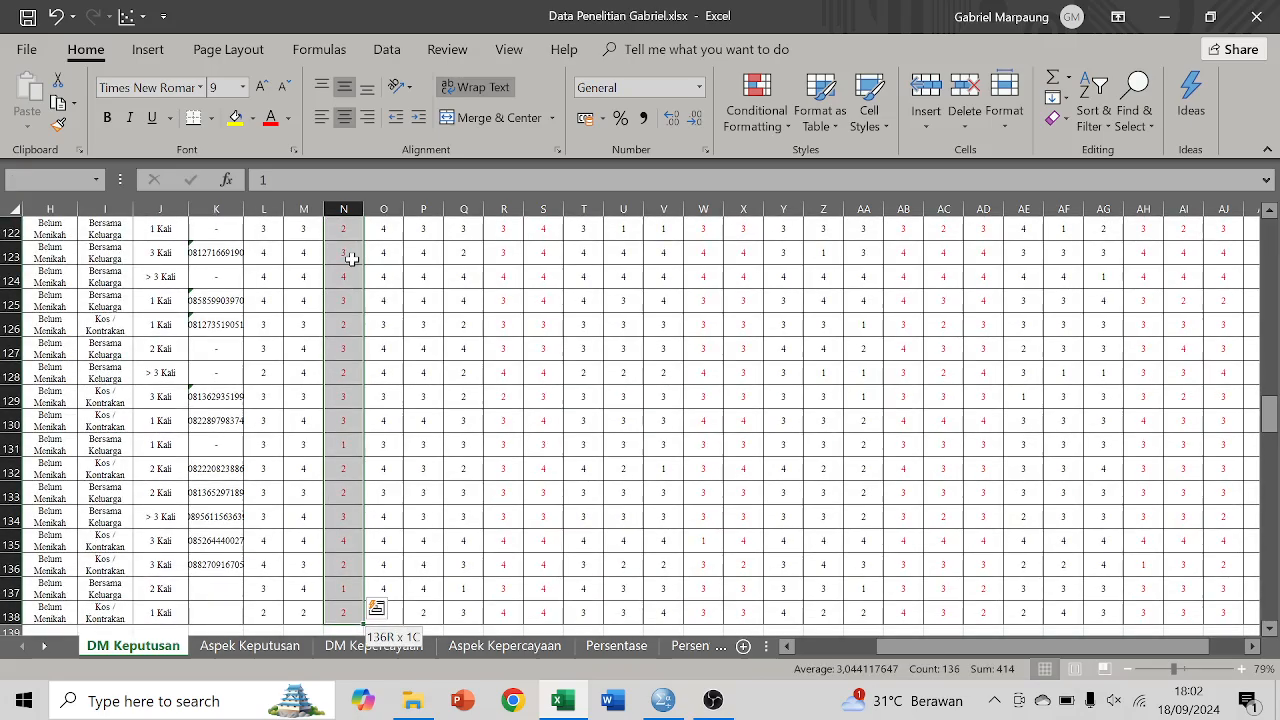
scroll(613, 374, "up", 18)
scroll(613, 374, "up", 20)
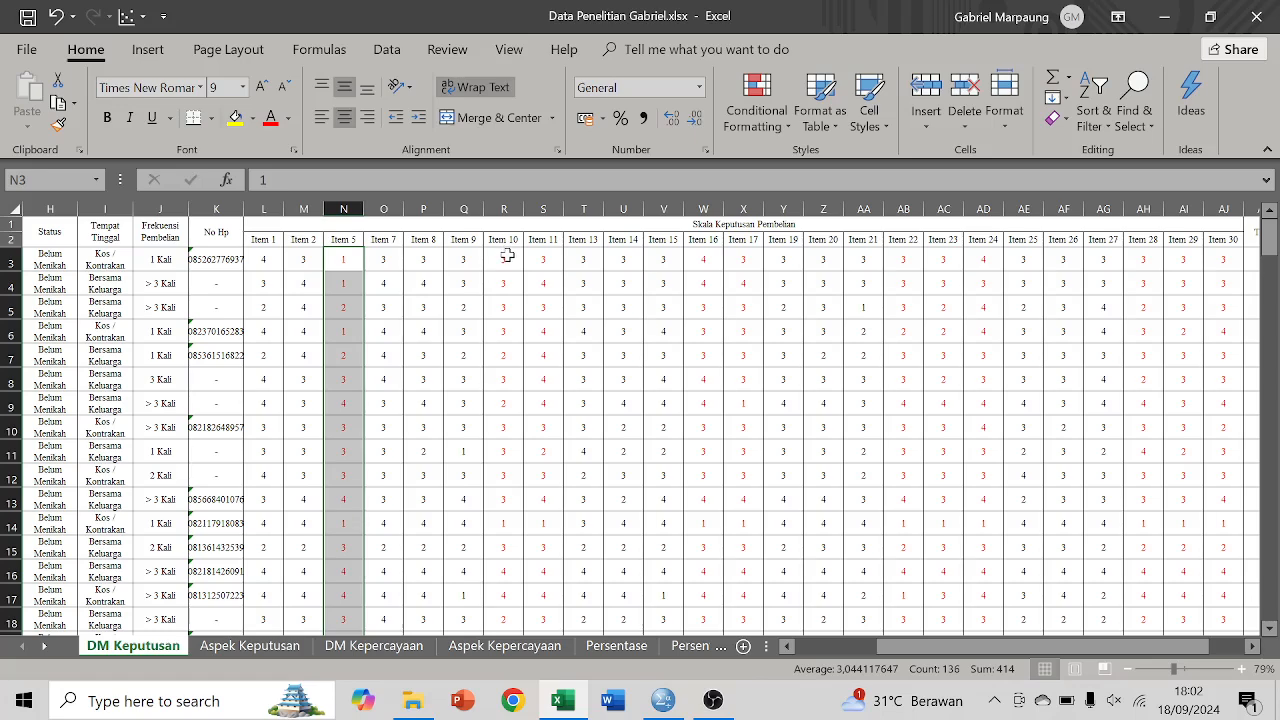
left_click(508, 258, "ctrl")
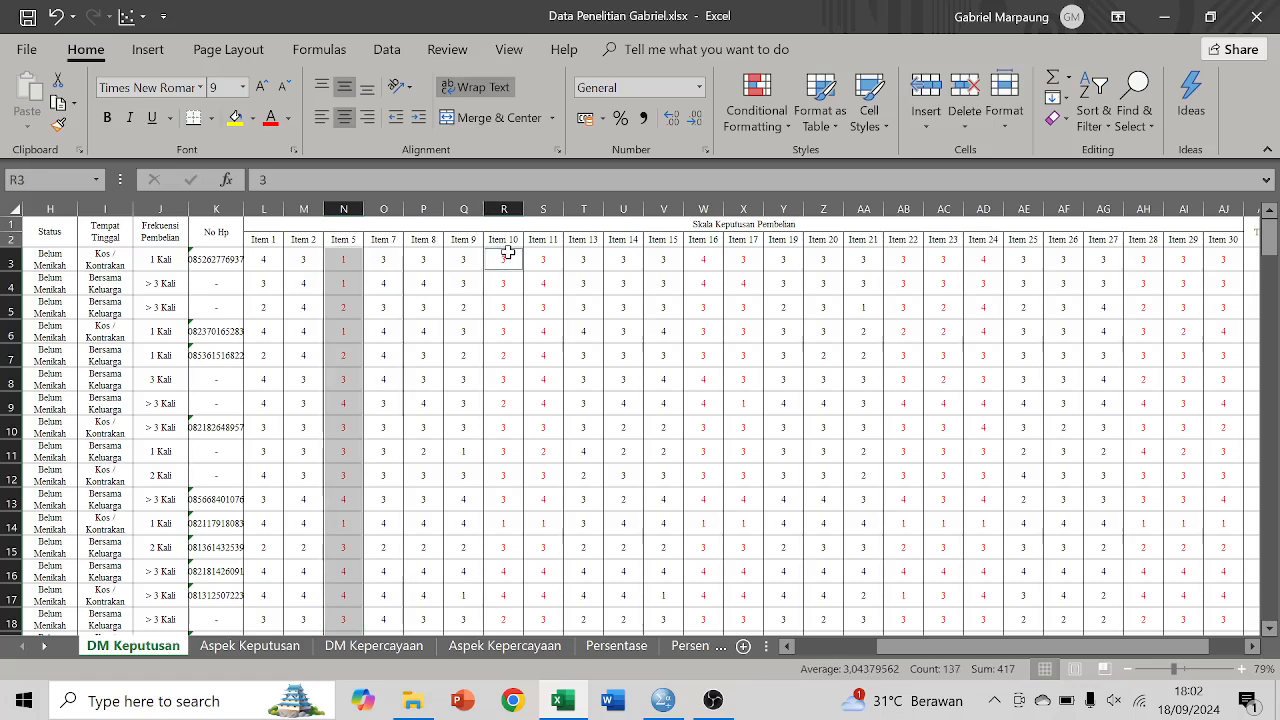
key("ctrl+shift+Down")
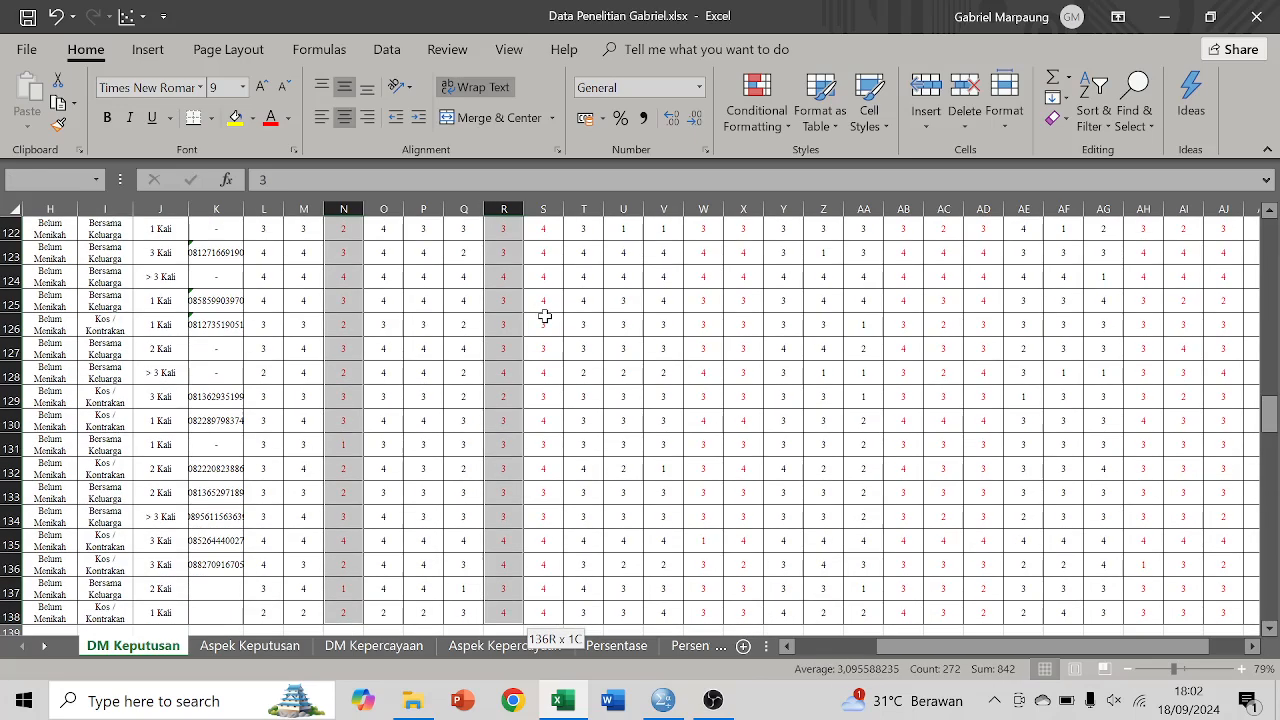
scroll(620, 290, "up", 20)
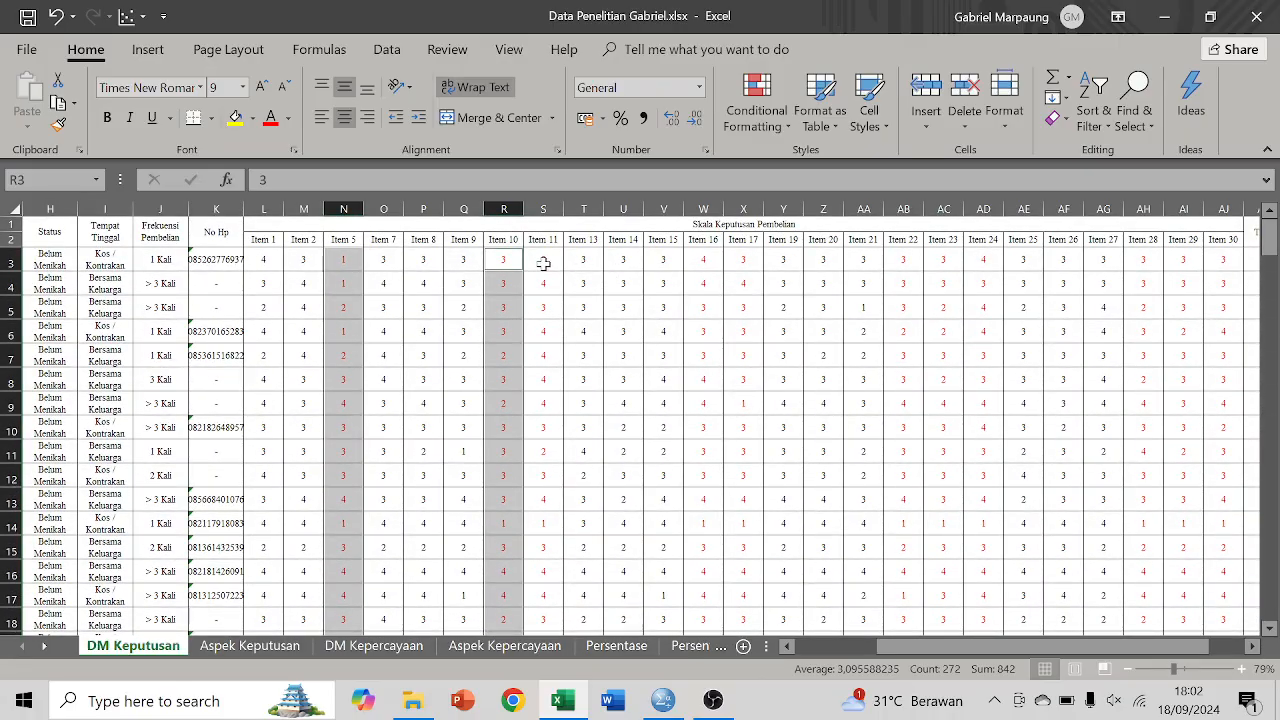
left_click(542, 263, "ctrl")
key("ctrl+shift+Down")
scroll(688, 288, "up", 20)
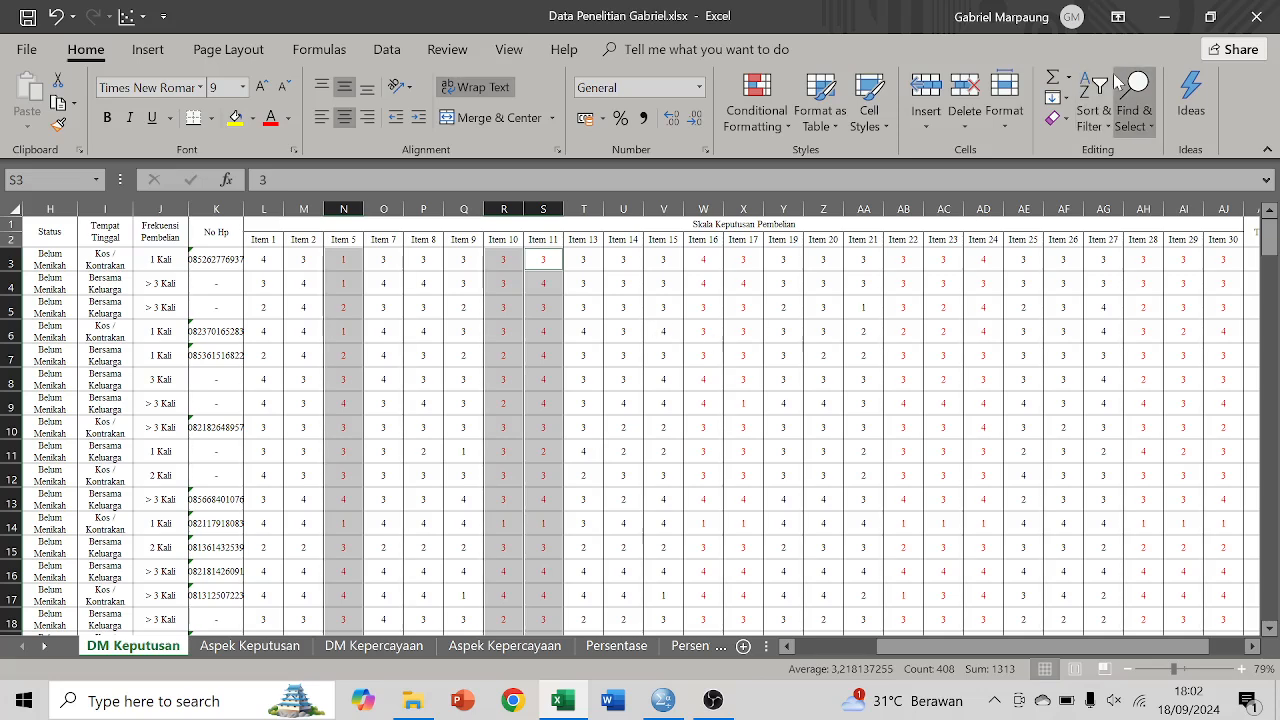
Replace every 1 with 4 in the selected Item 5, Item 10 and Item 11 scores.
key("ctrl+f")
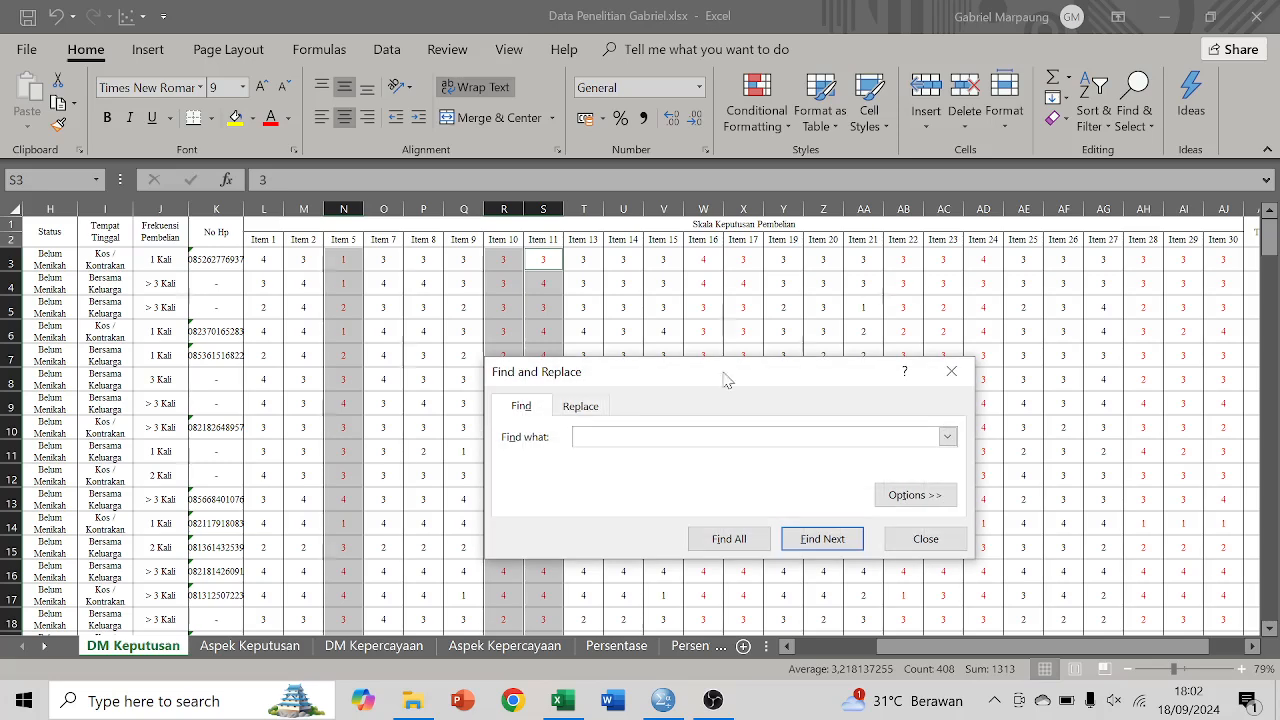
left_click(580, 406)
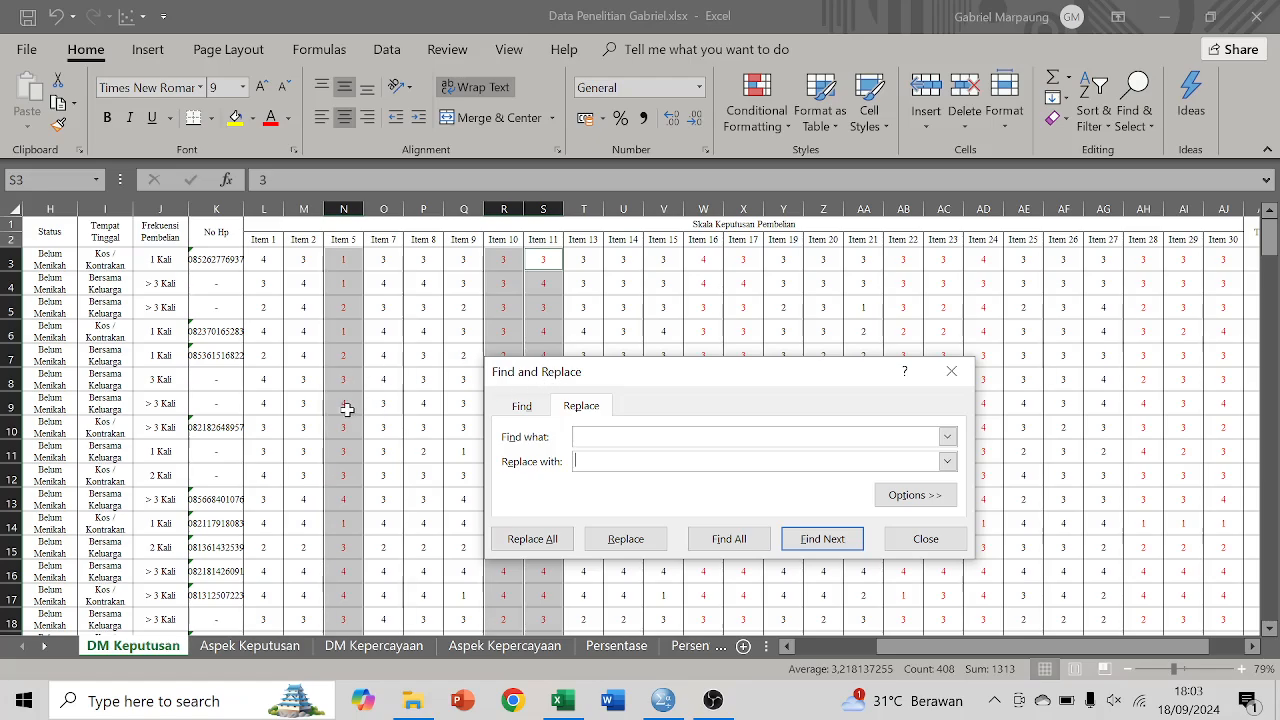
scroll(347, 409, "down", 1)
scroll(347, 409, "down", 2)
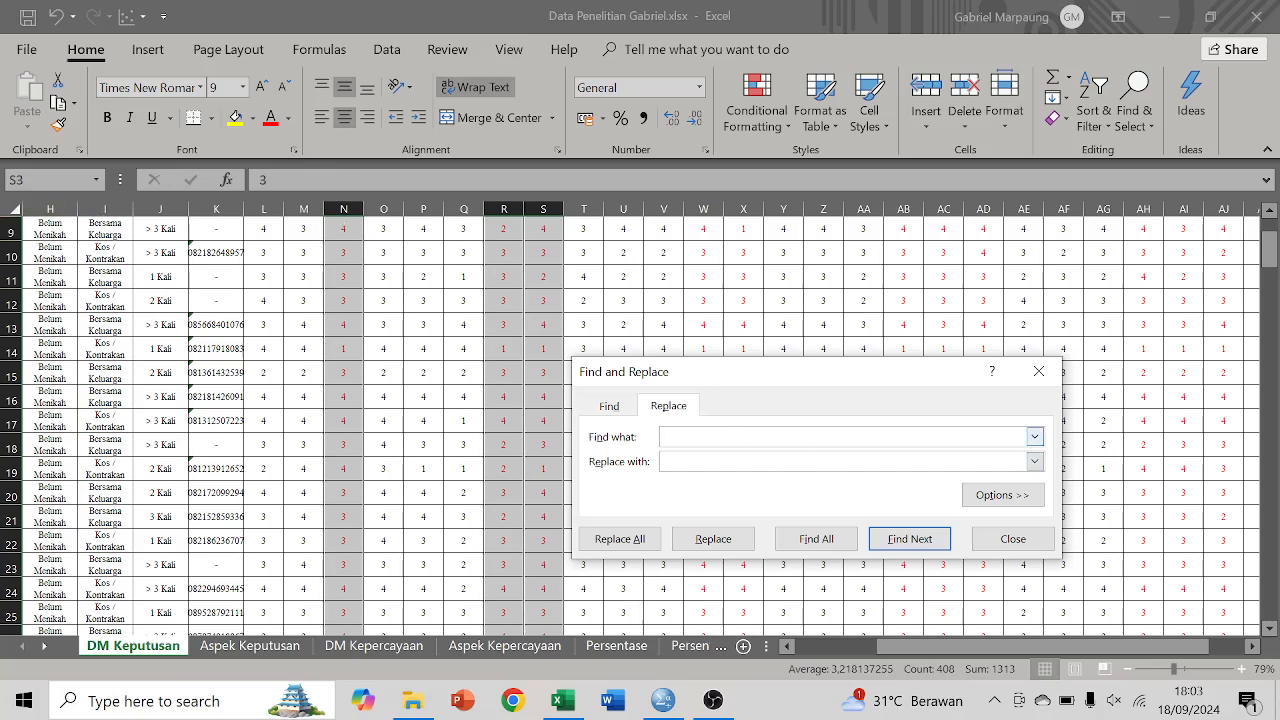
key("Caps_Lock")
key("Caps_Lock")
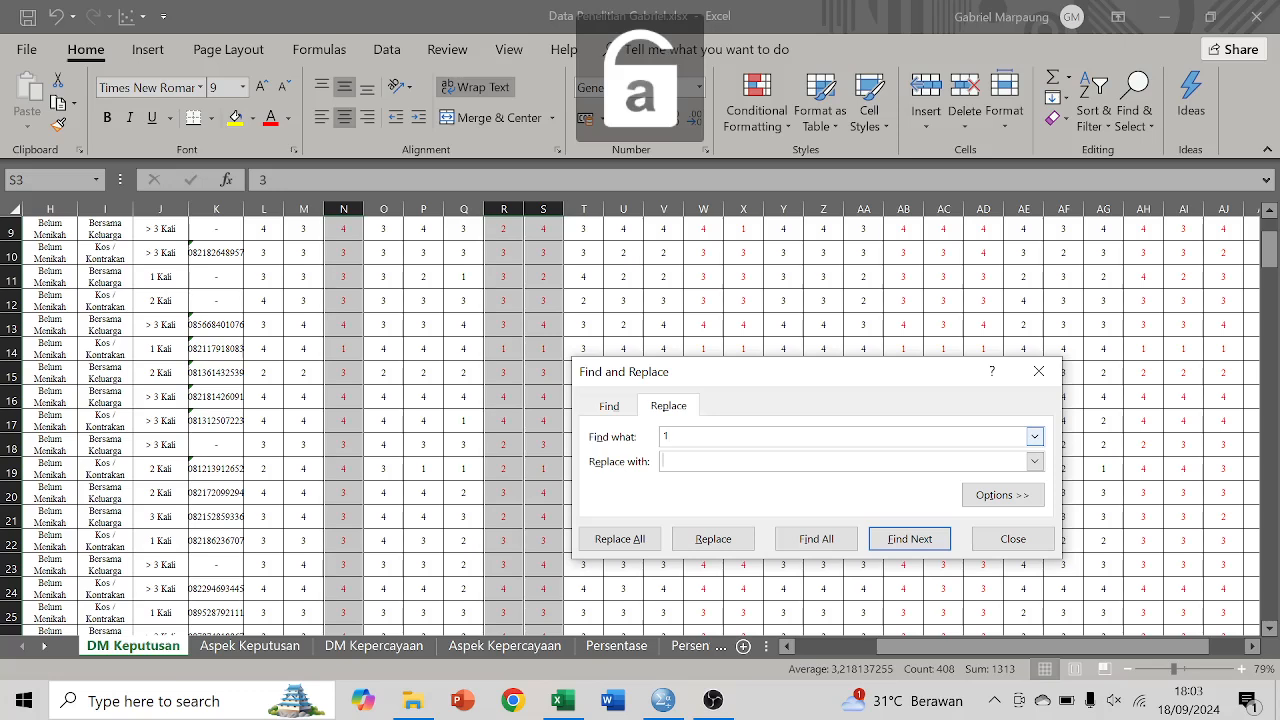
type("4")
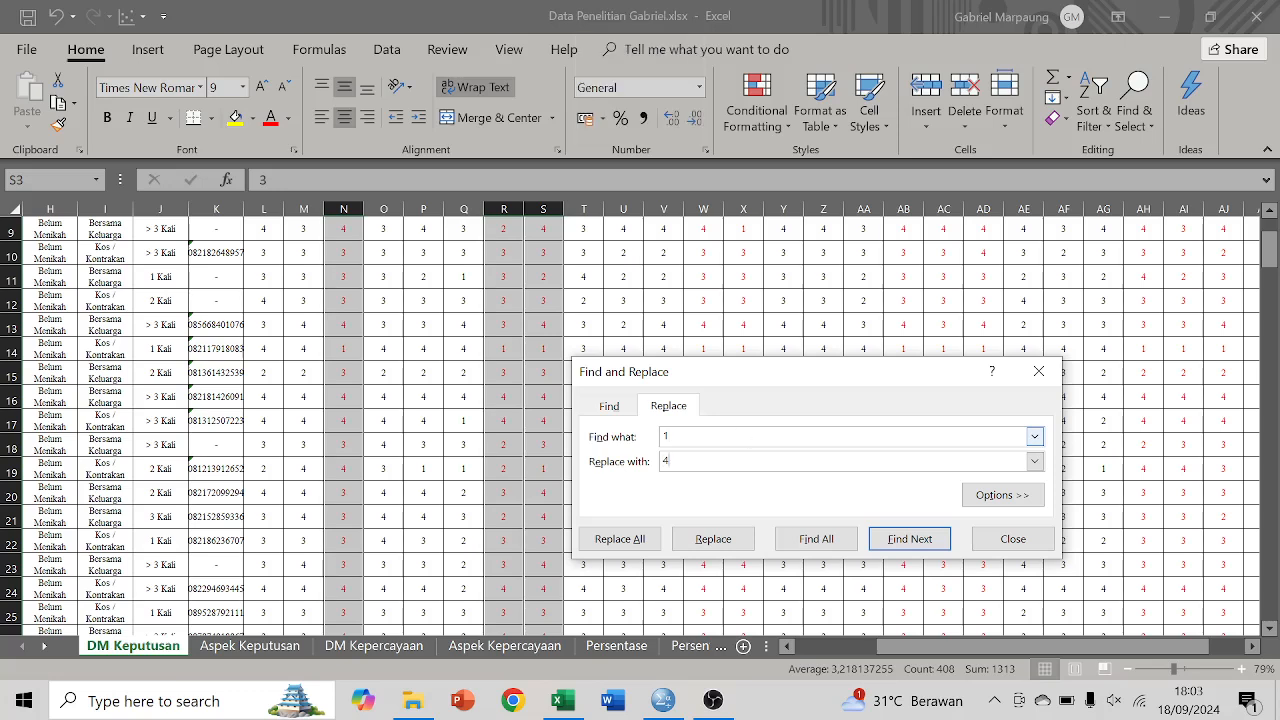
left_click(643, 548)
left_click(660, 406)
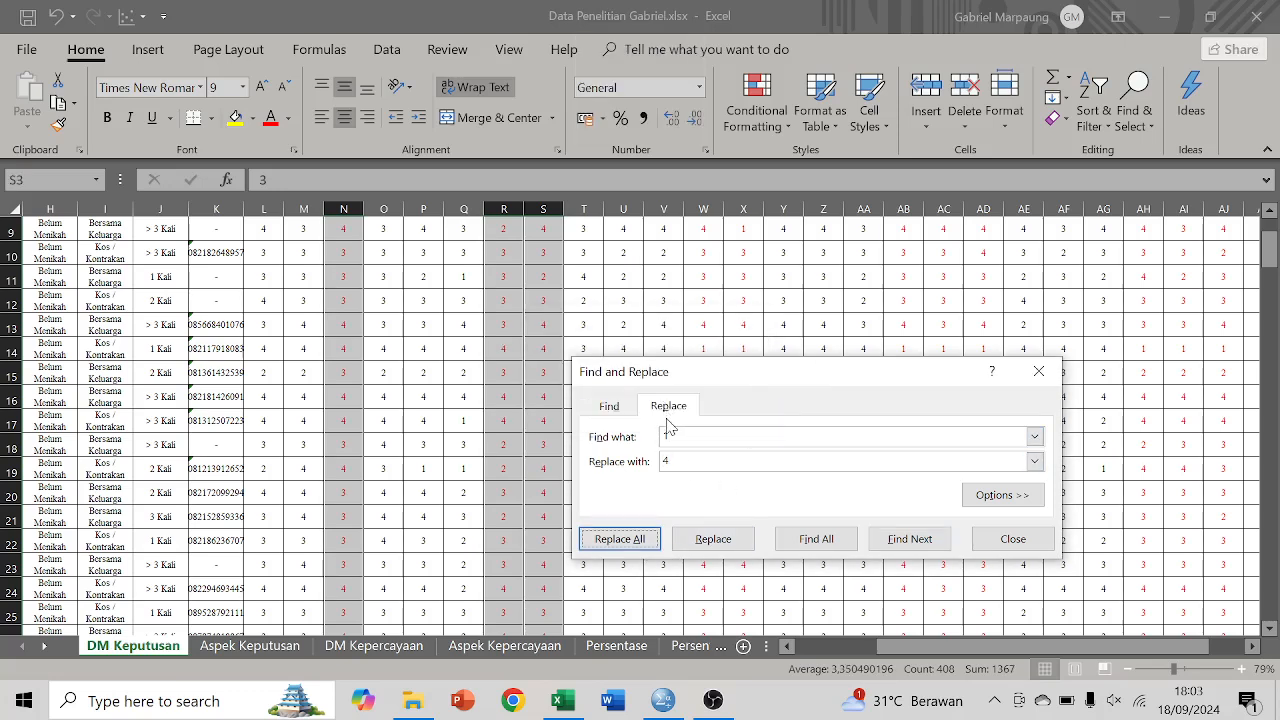
Replace every 4 with 1 in the same selected scores, close Find and Replace, and check the columns.
left_click(674, 438)
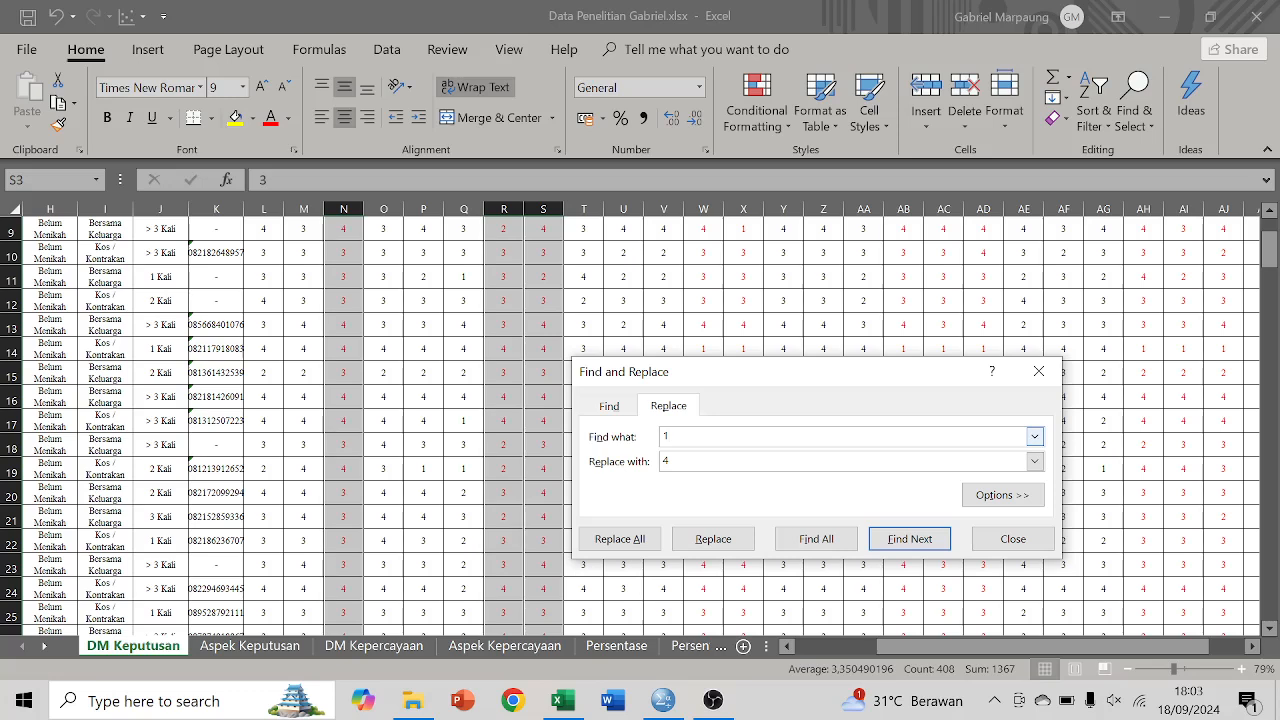
left_click(674, 461)
left_click(646, 540)
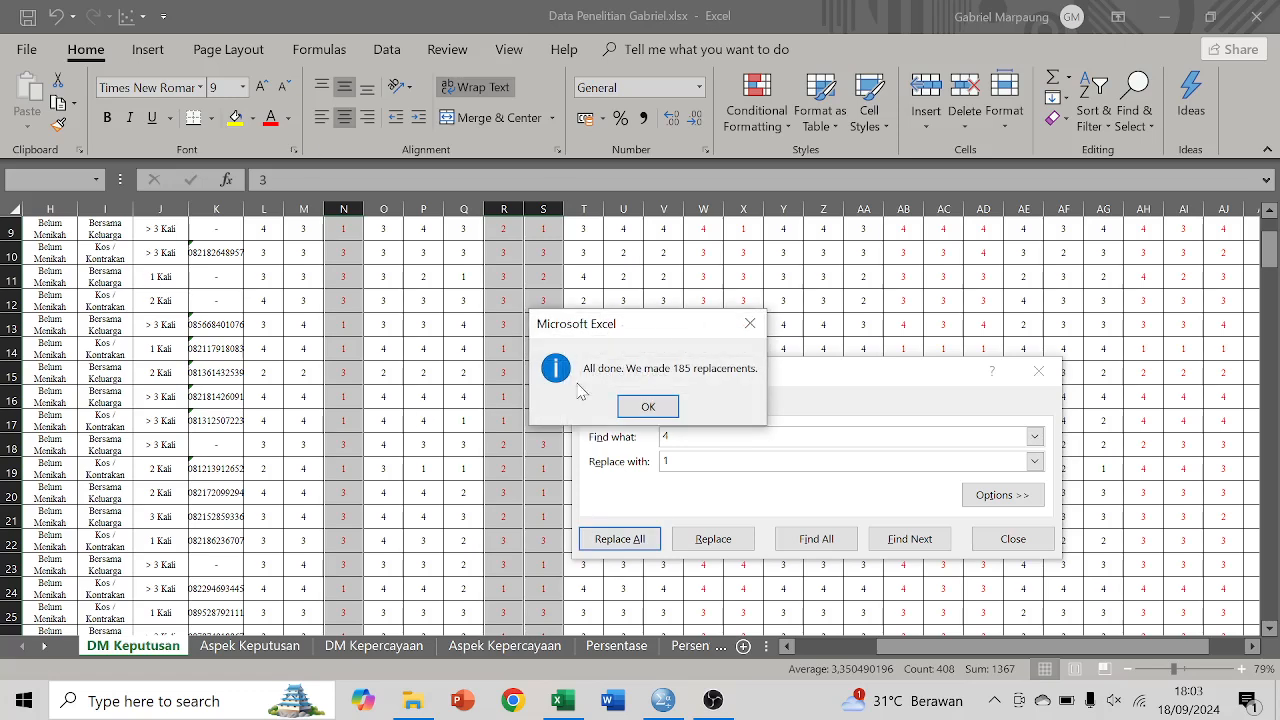
left_click(660, 408)
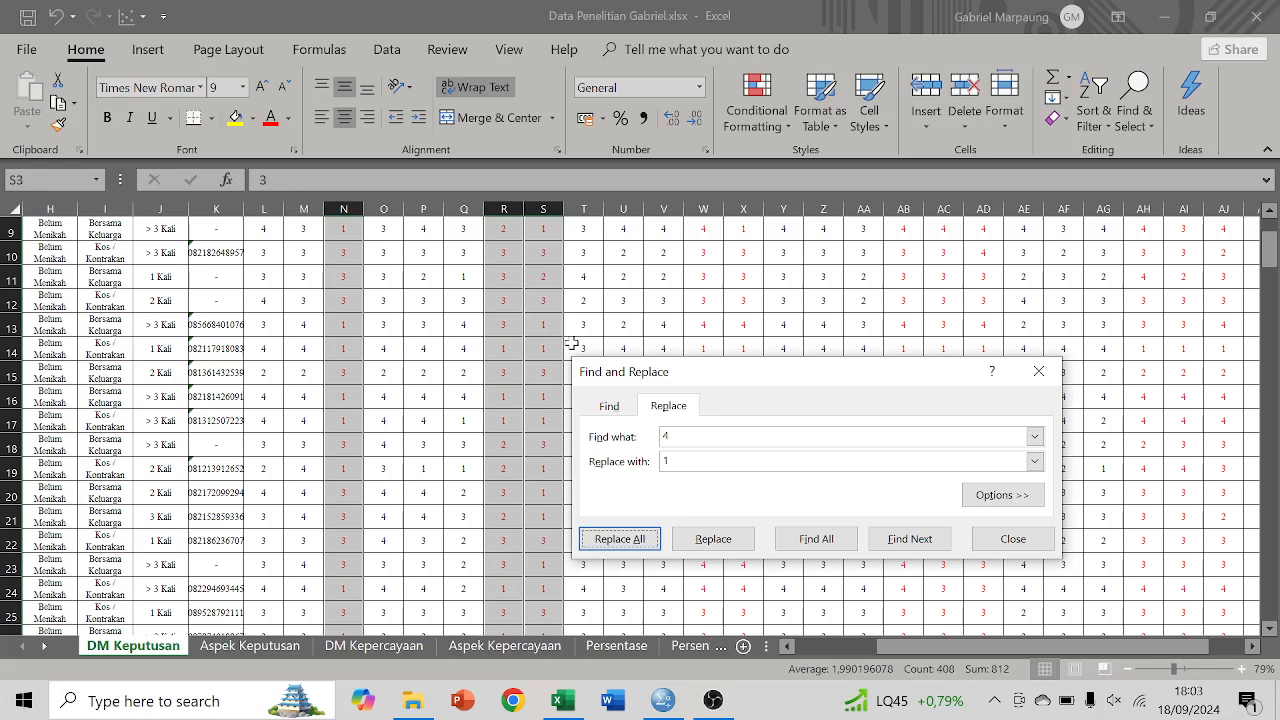
left_click(1037, 371)
left_click(350, 331)
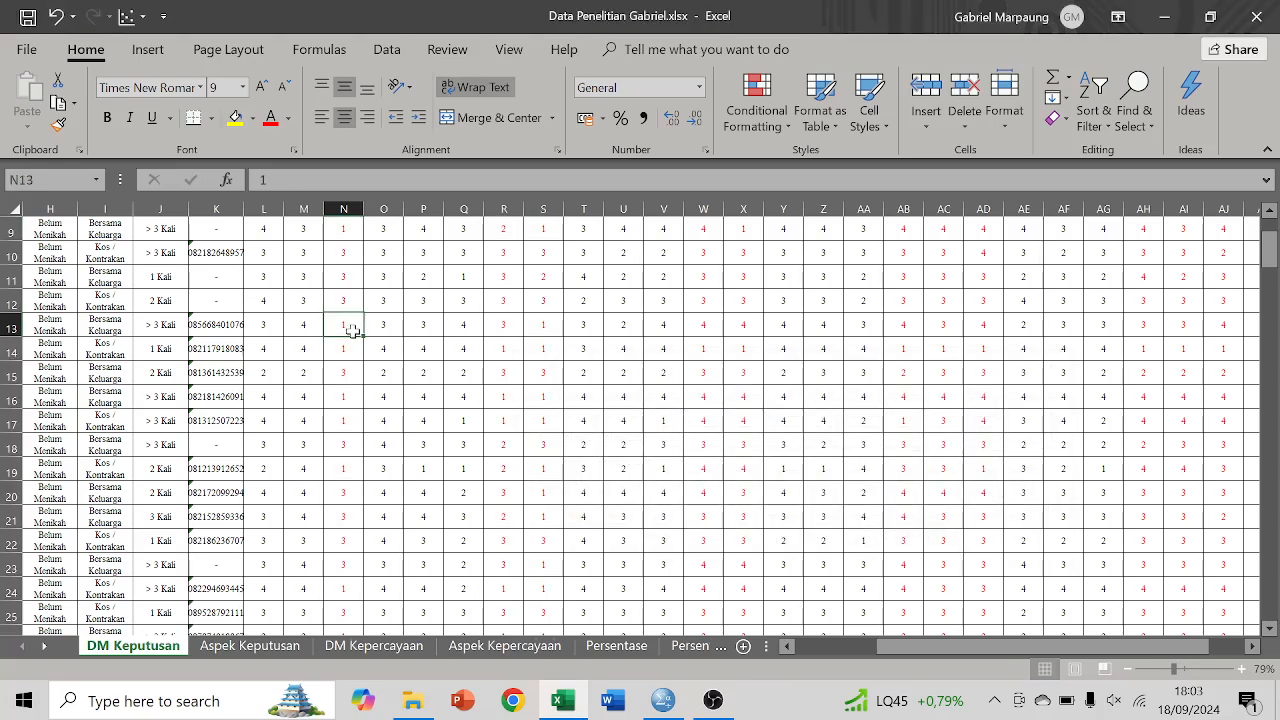
scroll(351, 331, "up", 3)
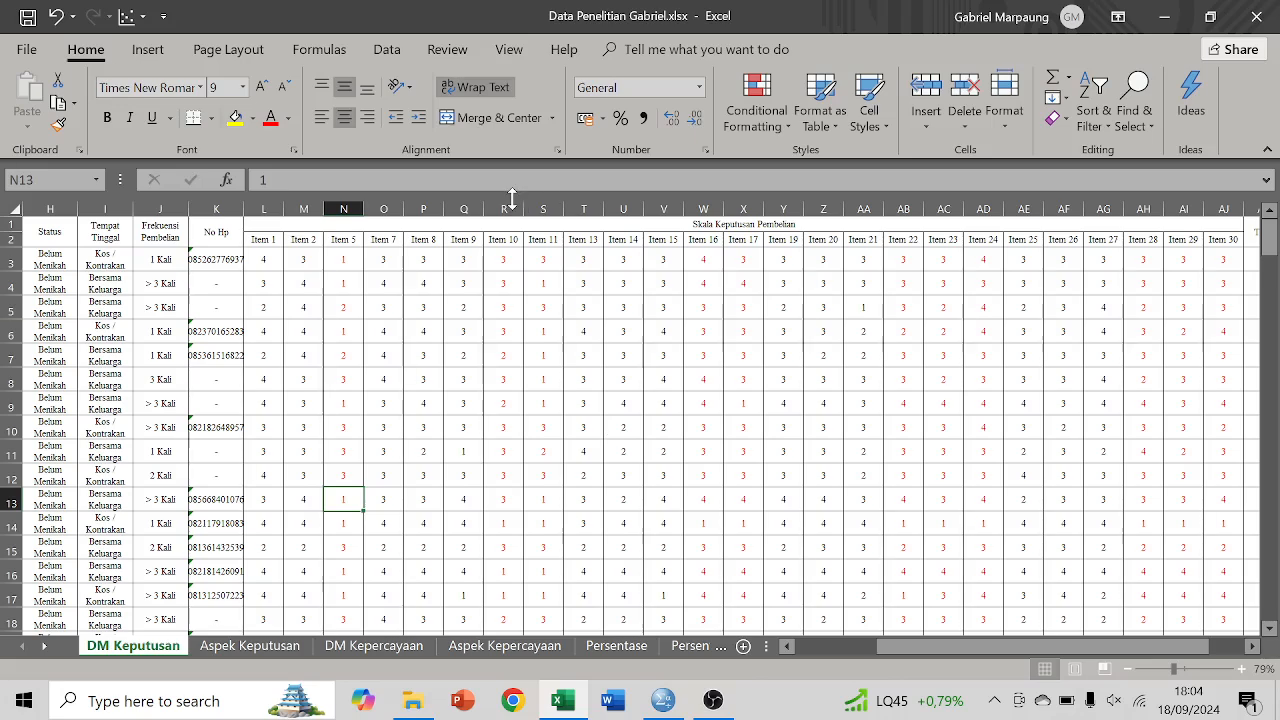
Undo both score replacements in the Item 5, Item 10 and Item 11 columns.
key("ctrl+z")
key("ctrl+z")
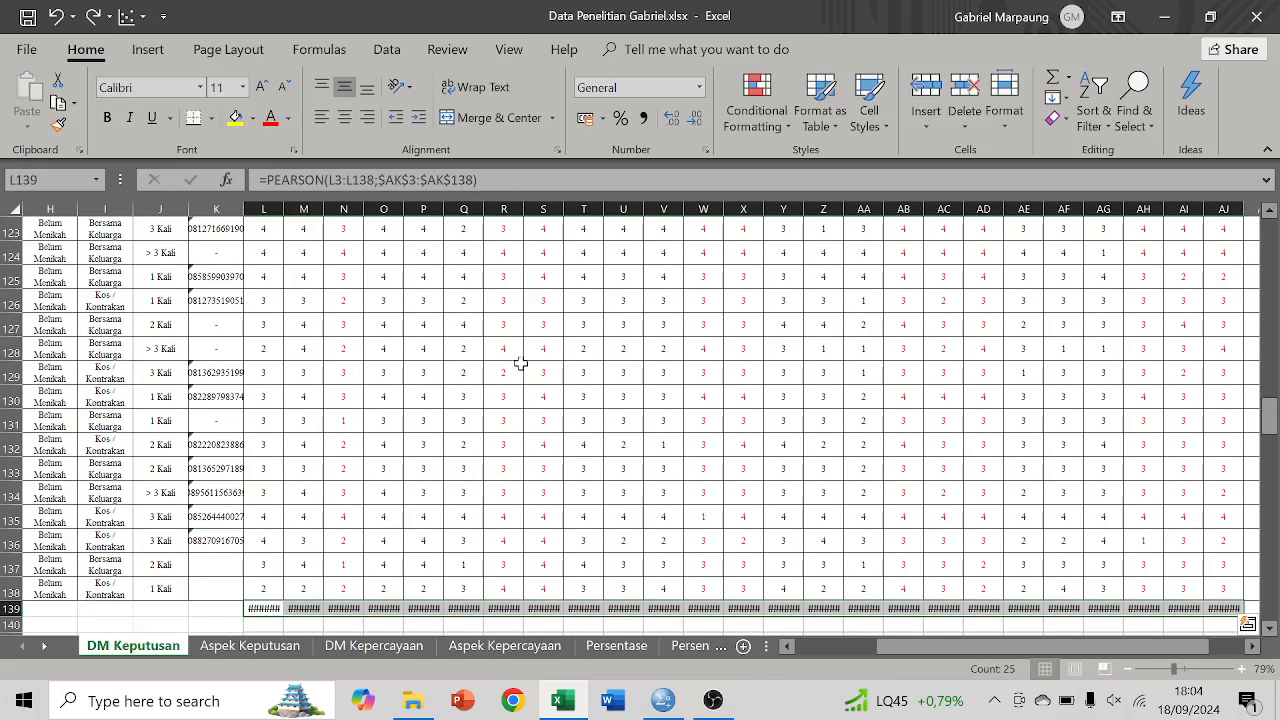
key("ctrl+z")
scroll(519, 357, "up", 20)
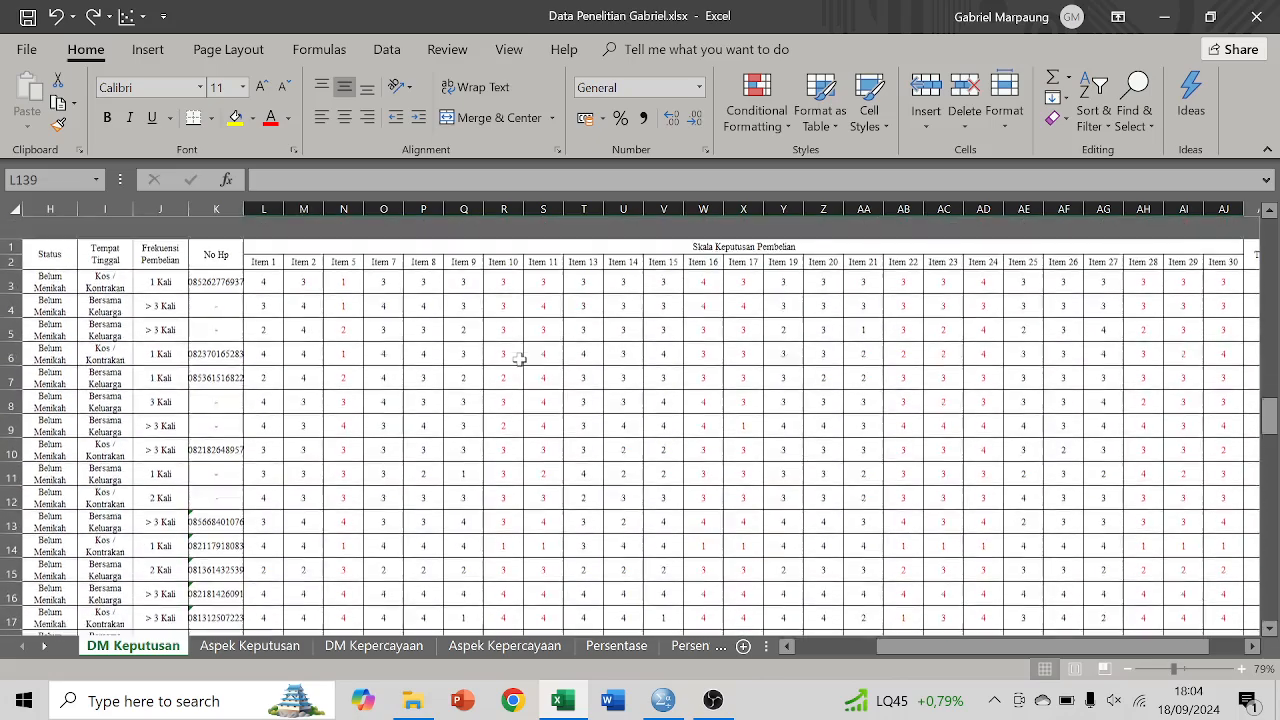
scroll(519, 357, "right", 5)
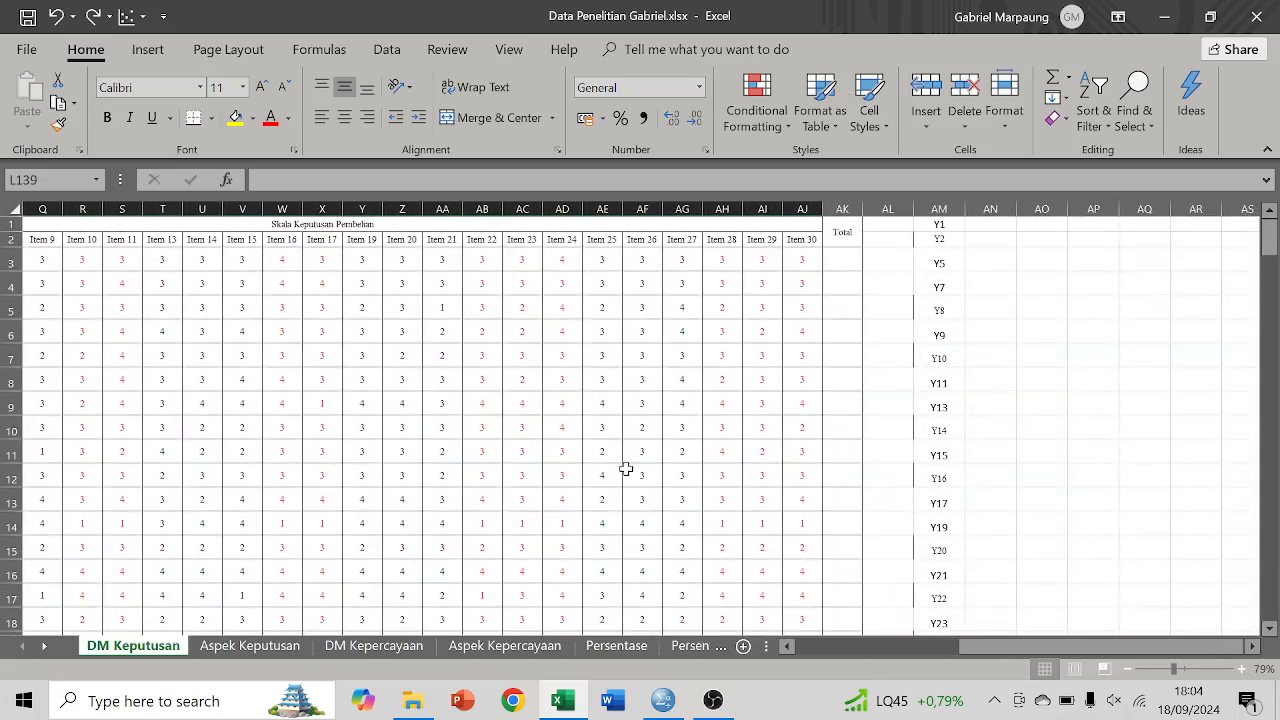
Enter the formula =SUM(L3:AJ3) in the first Total cell, AK3, to add up the Item 1 to Item 30 scores.
left_click(843, 260)
scroll(391, 283, "left", 5)
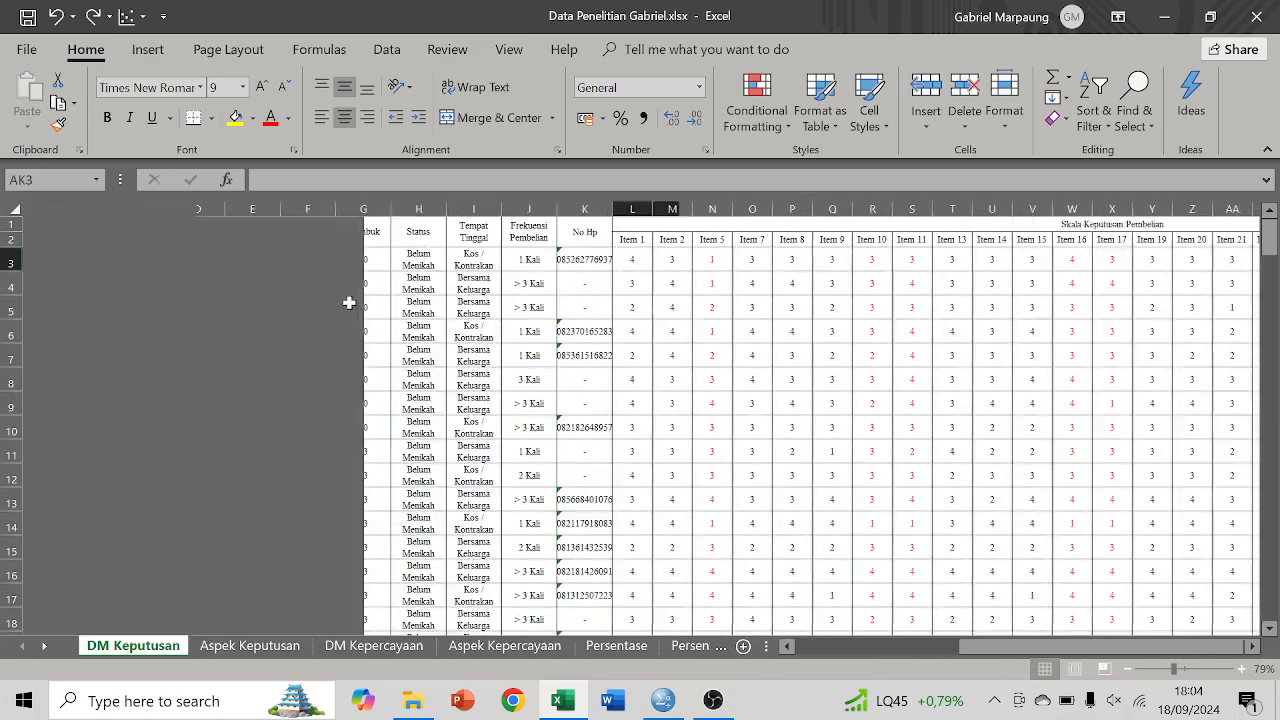
scroll(350, 303, "right", 6)
scroll(350, 303, "right", 1)
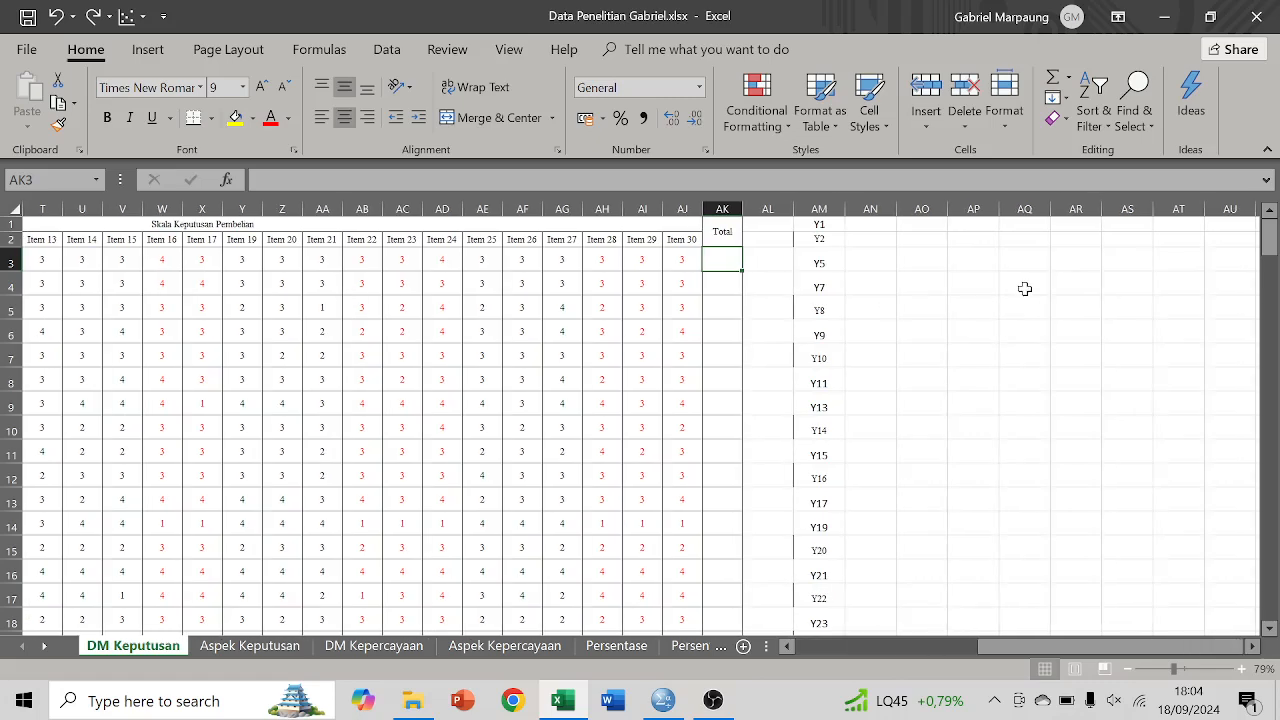
type("um")
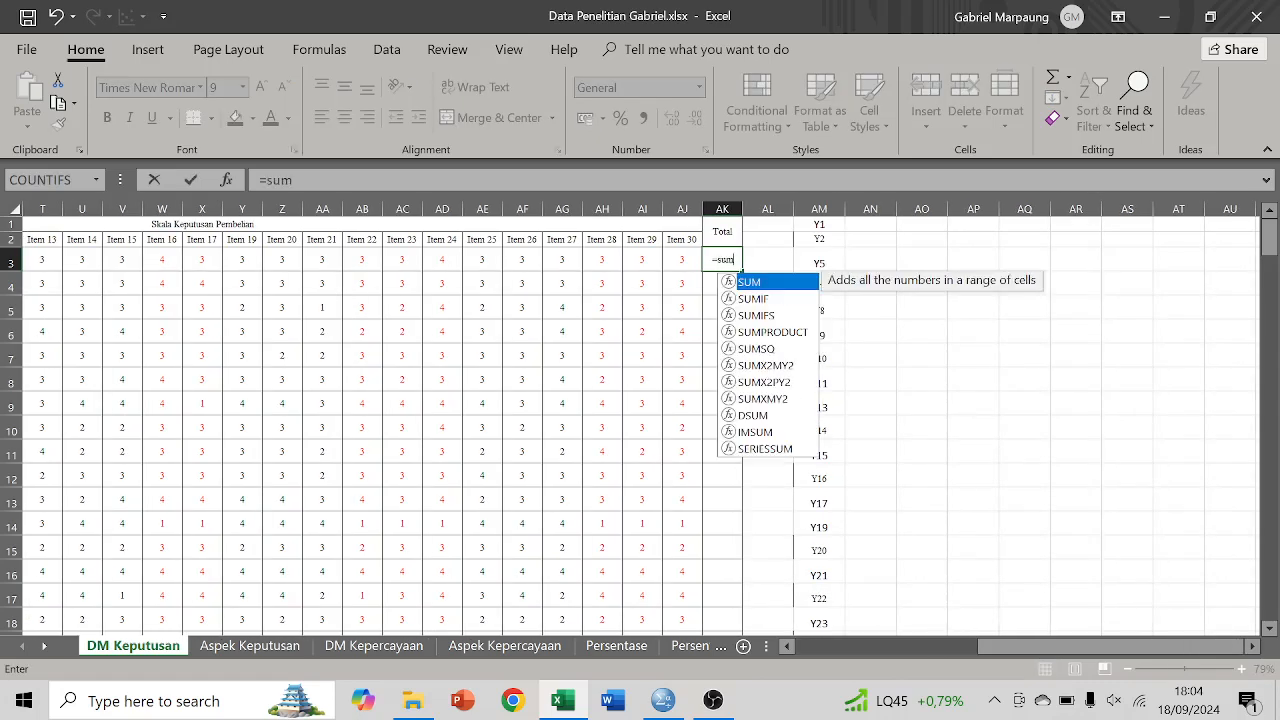
double_click(753, 285)
scroll(346, 260, "left", 6)
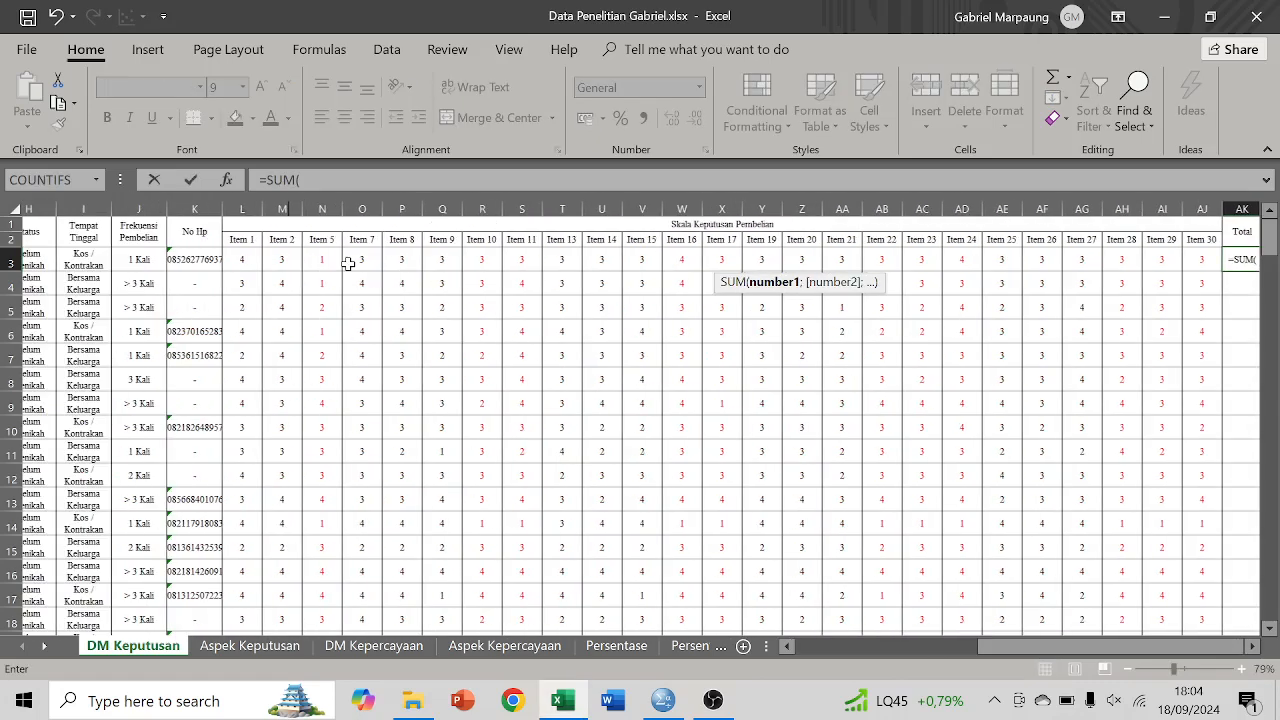
left_click(538, 258)
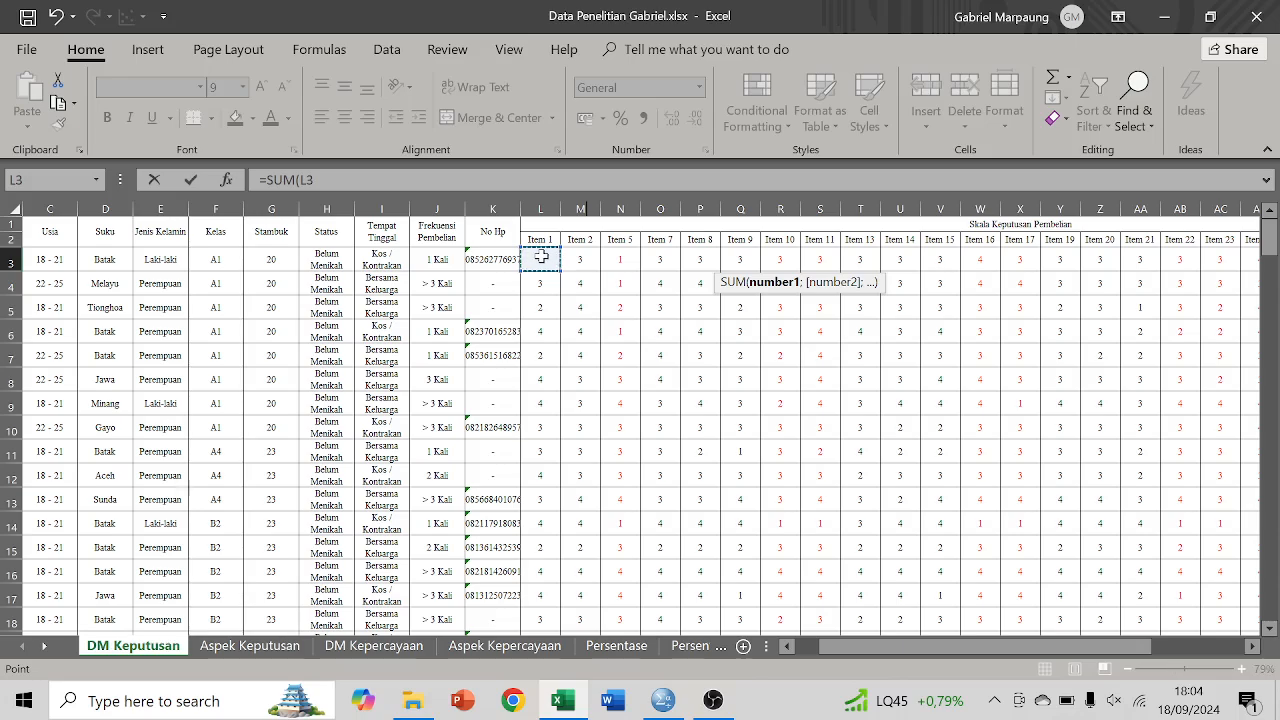
left_click_drag(544, 261, 1165, 258)
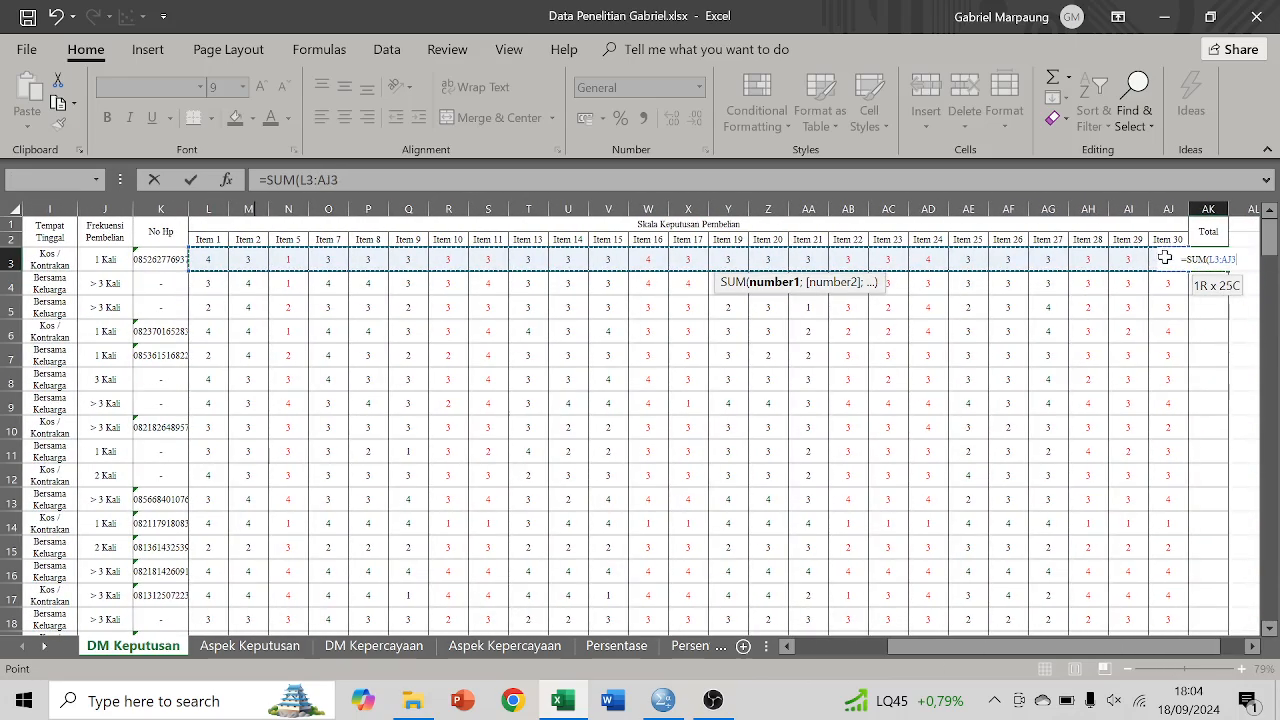
type(")")
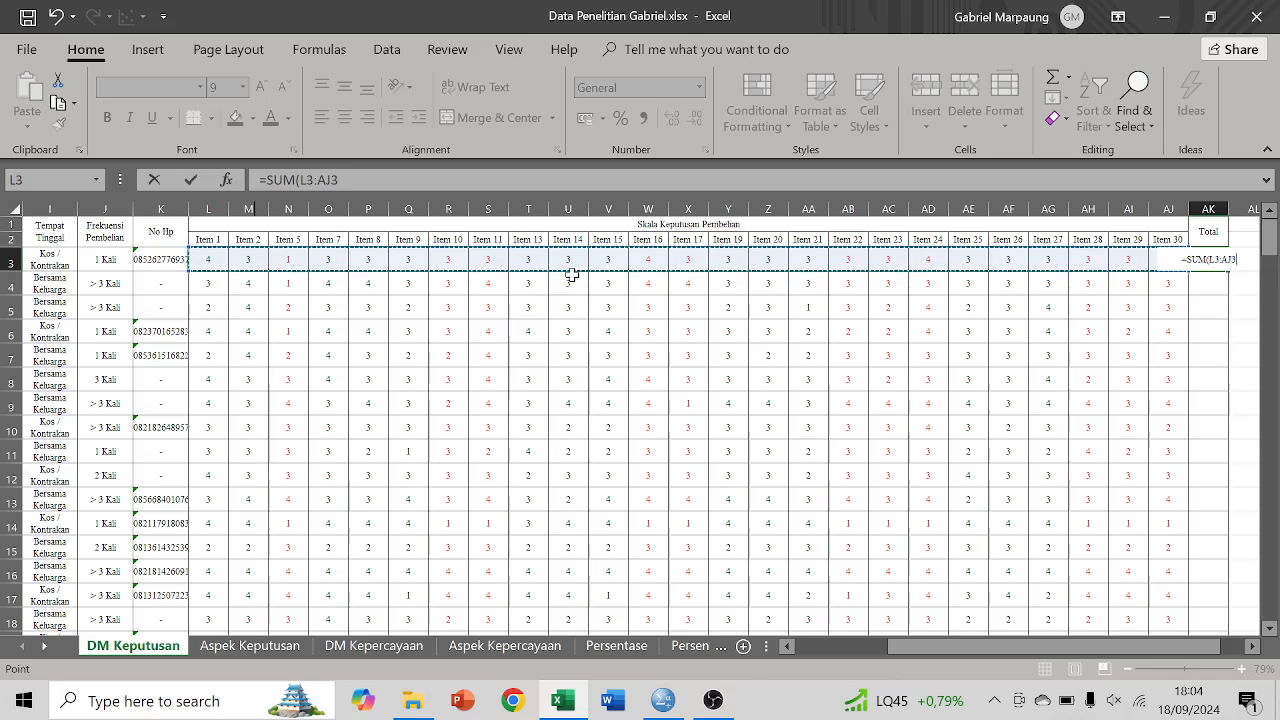
key("Return")
Fill the Total formula from AK3 down to row 138 and look over the filled column.
left_click(1218, 262)
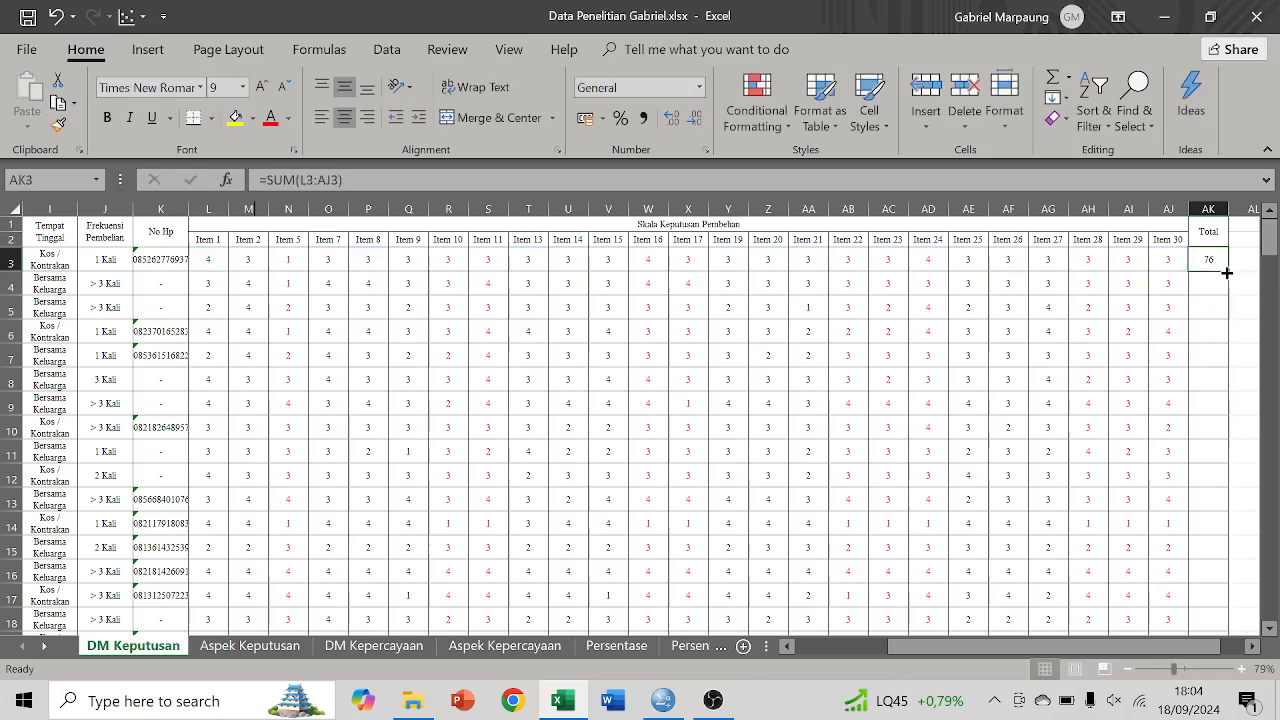
double_click(1226, 272)
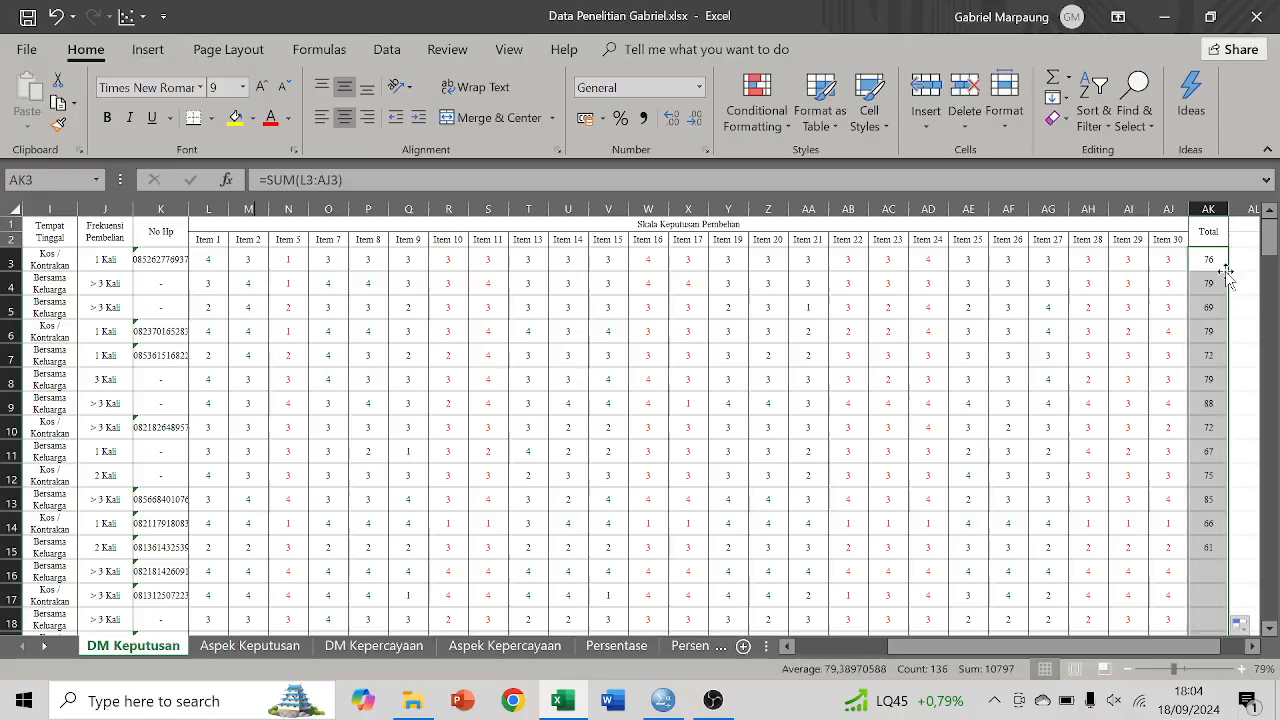
scroll(1226, 274, "down", 10)
scroll(1226, 274, "down", 20)
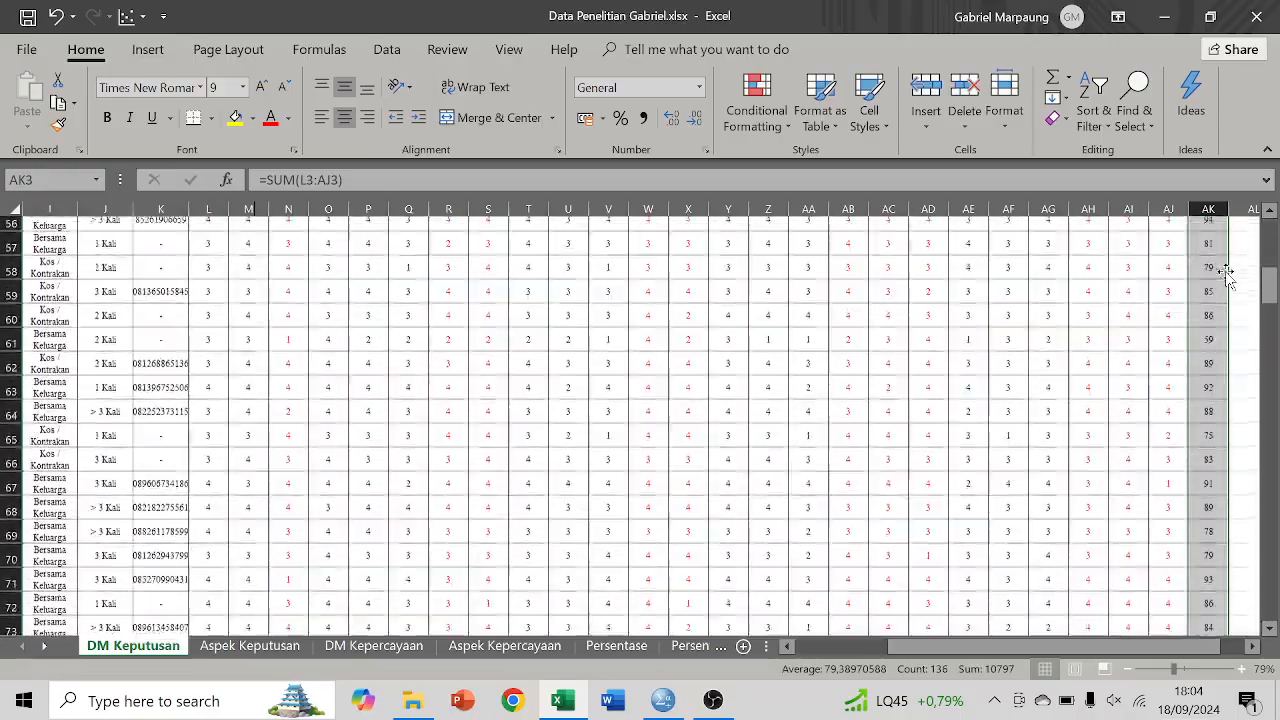
scroll(1226, 272, "up", 16)
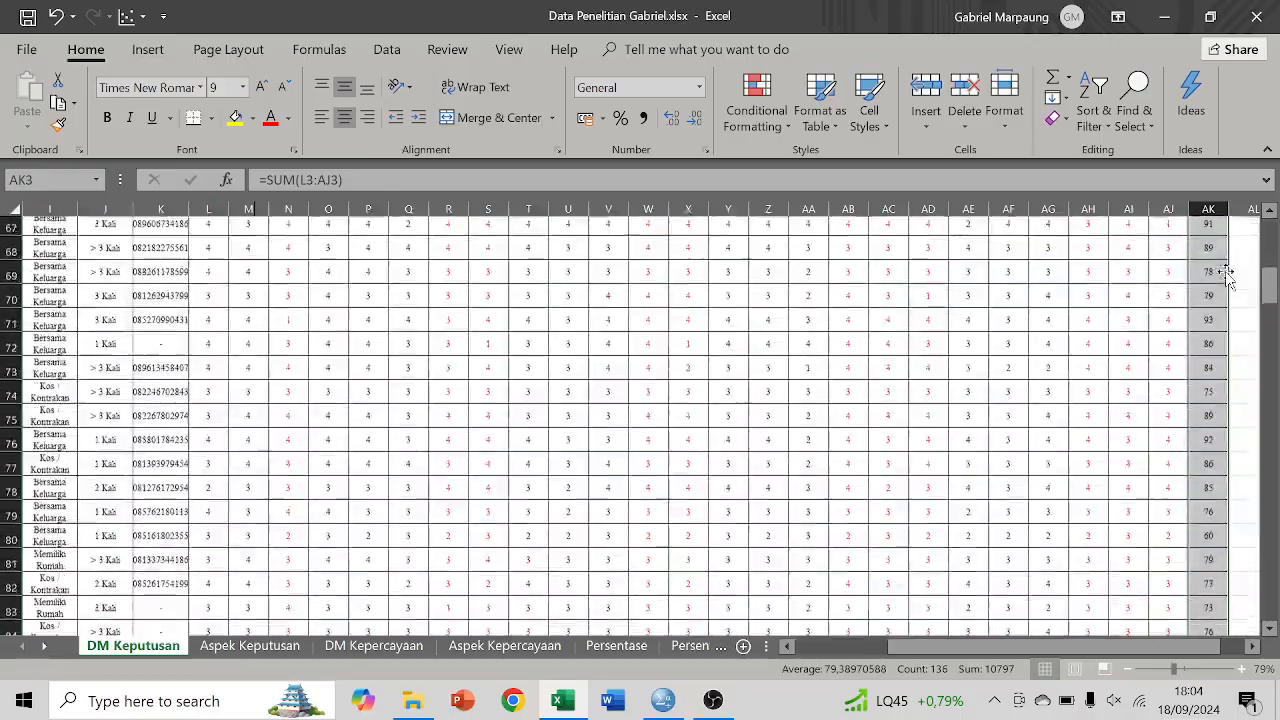
scroll(1226, 272, "up", 15)
scroll(1226, 272, "left", 5)
scroll(1226, 272, "right", 8)
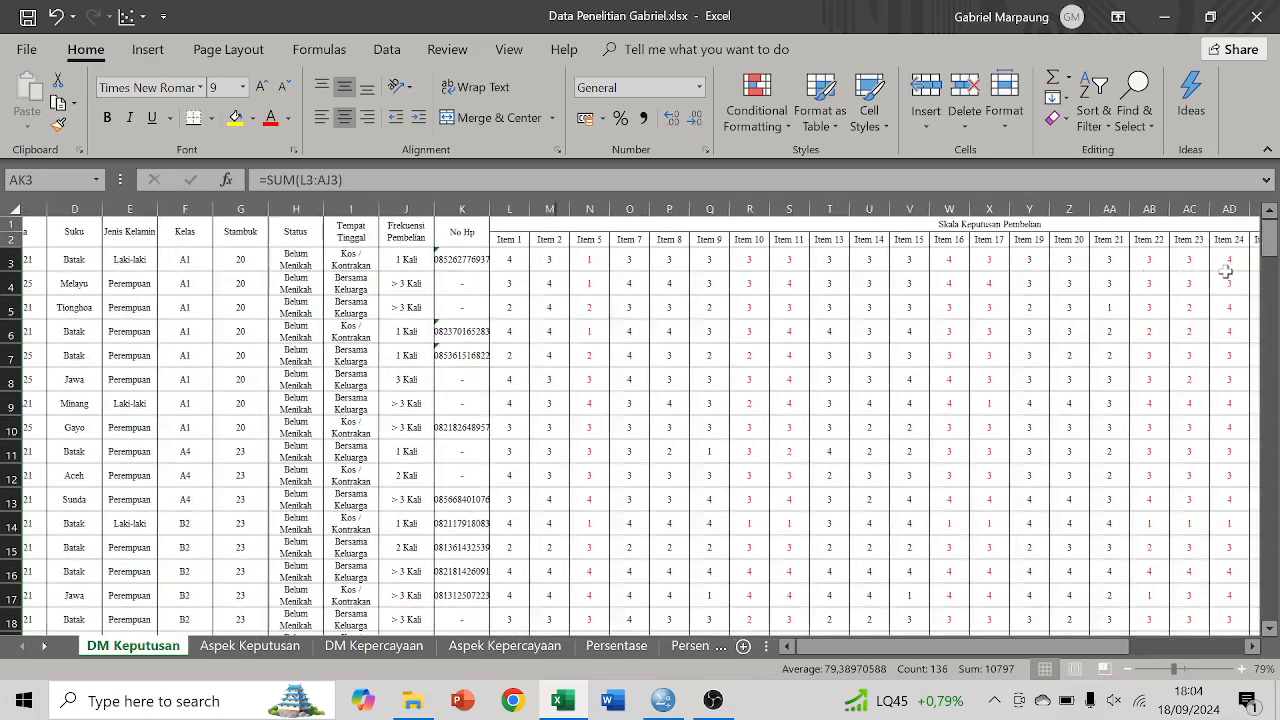
scroll(1226, 272, "right", 1)
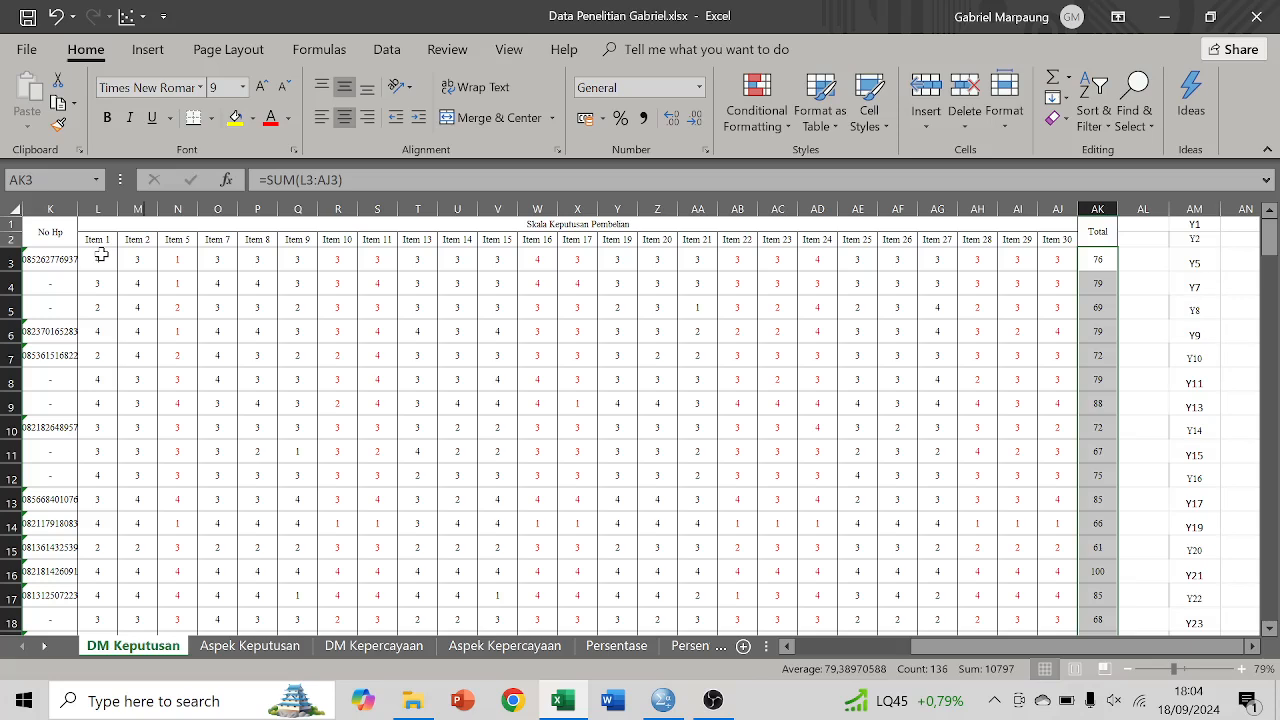
Copy all item scores together with the Total column, from L3 to AK138.
left_click_drag(101, 256, 808, 514)
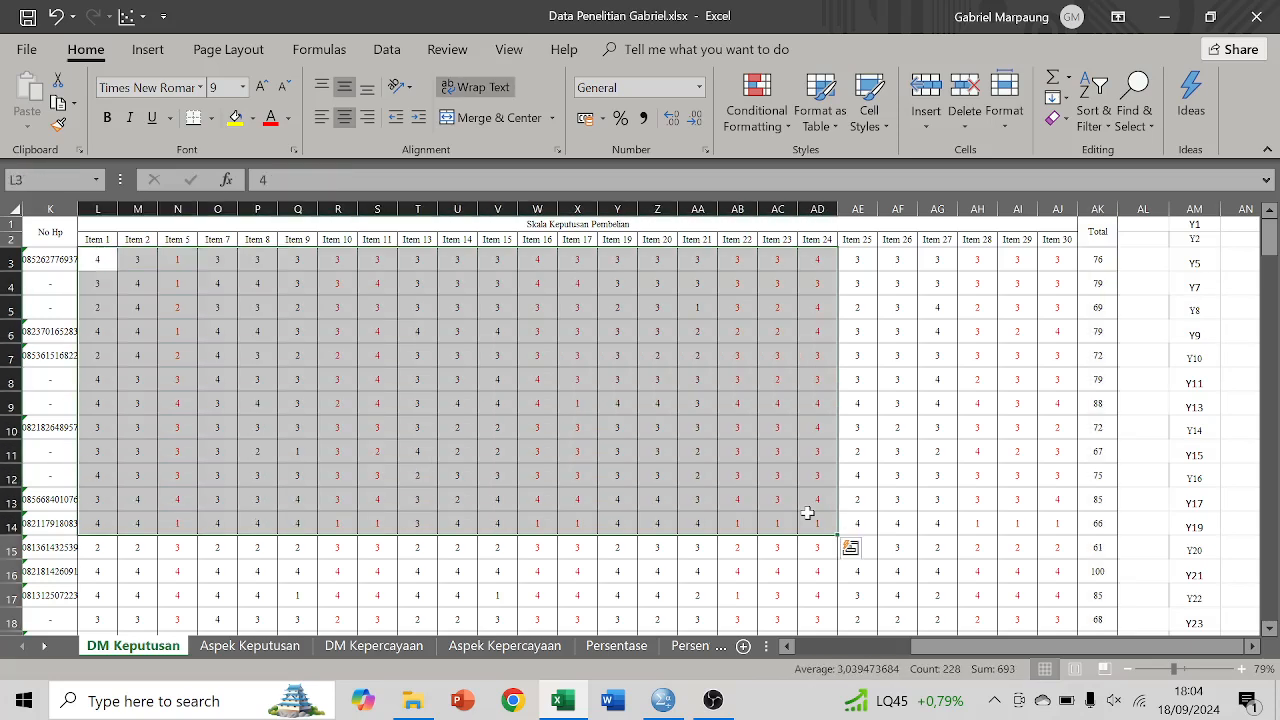
left_click(97, 255)
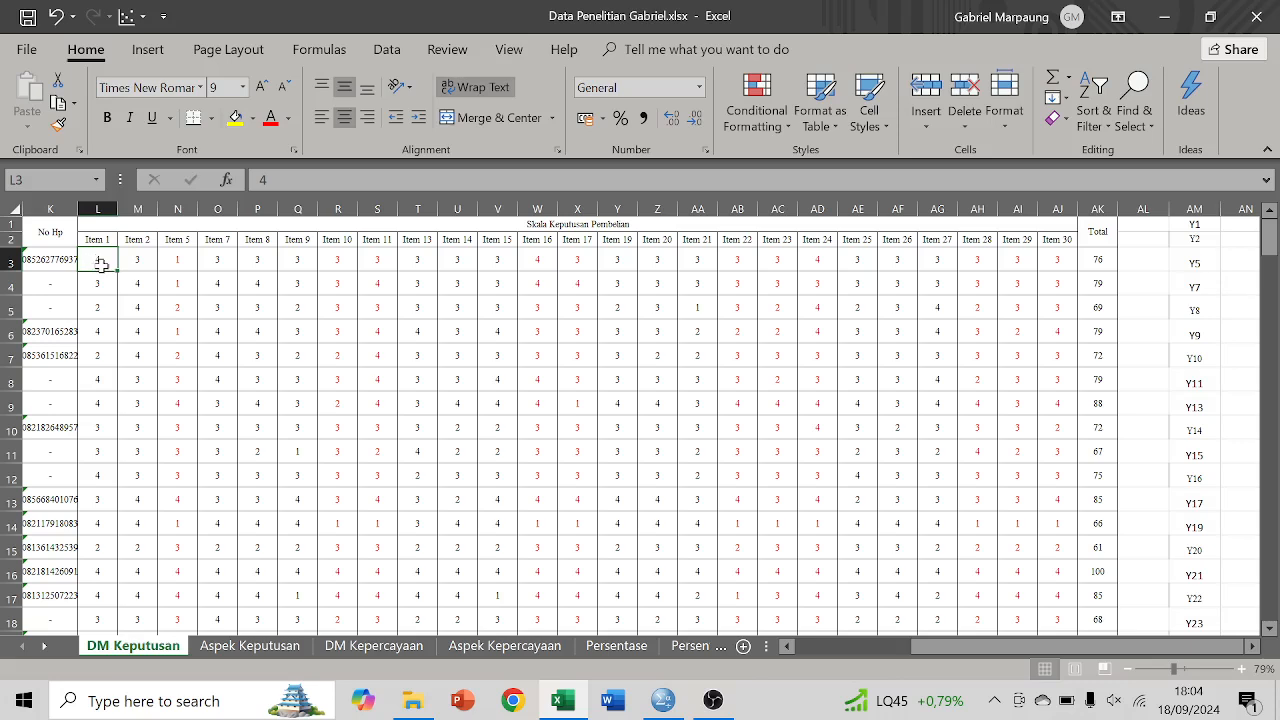
key("ctrl+shift+Right")
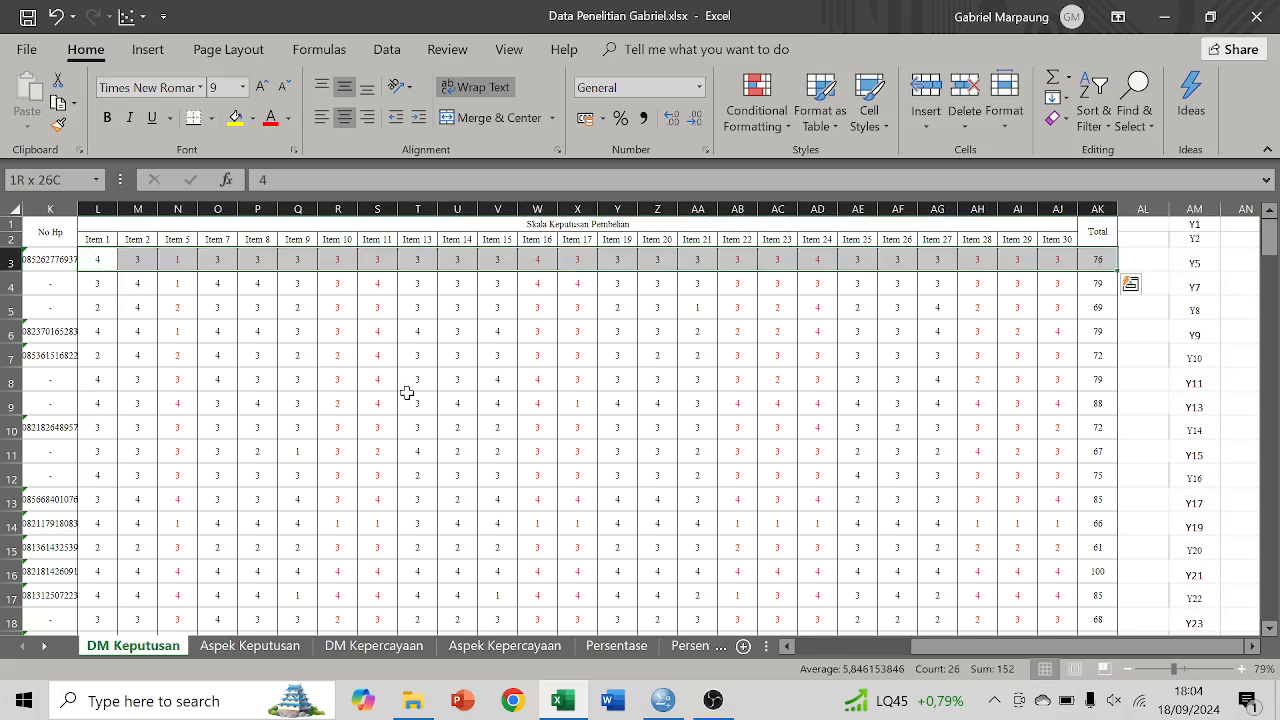
key("ctrl+shift+Down")
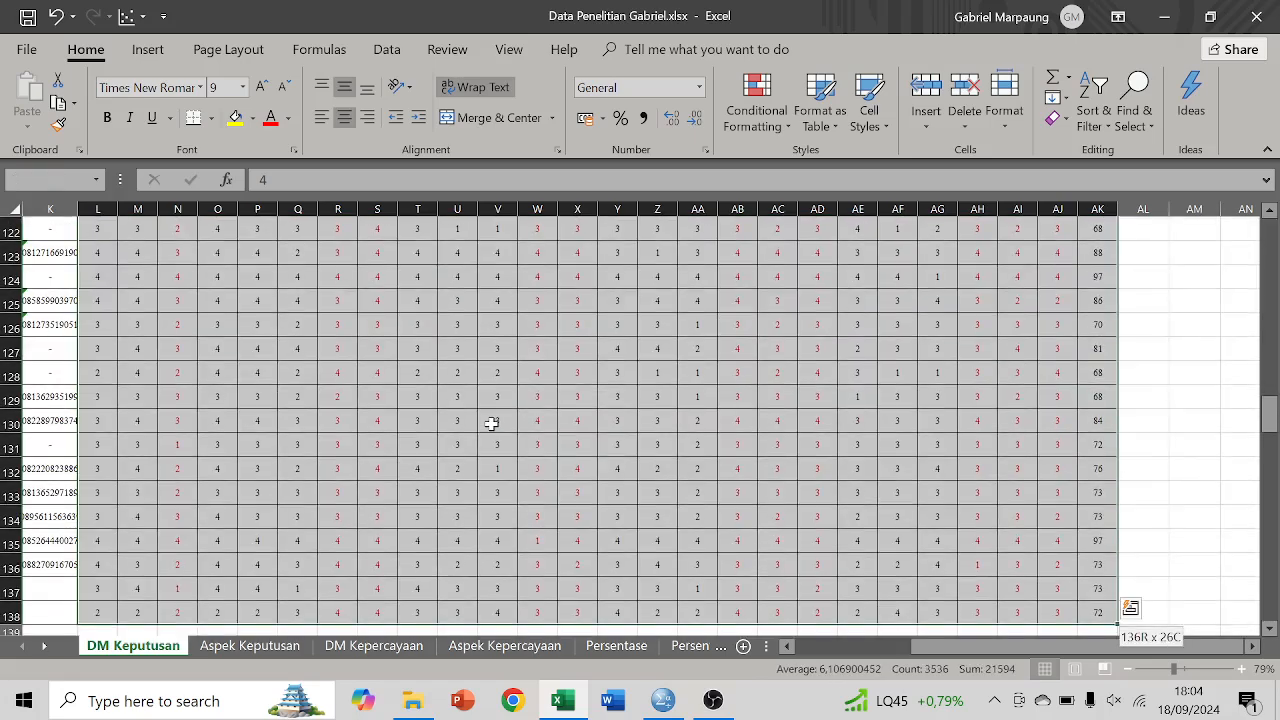
key("ctrl+c")
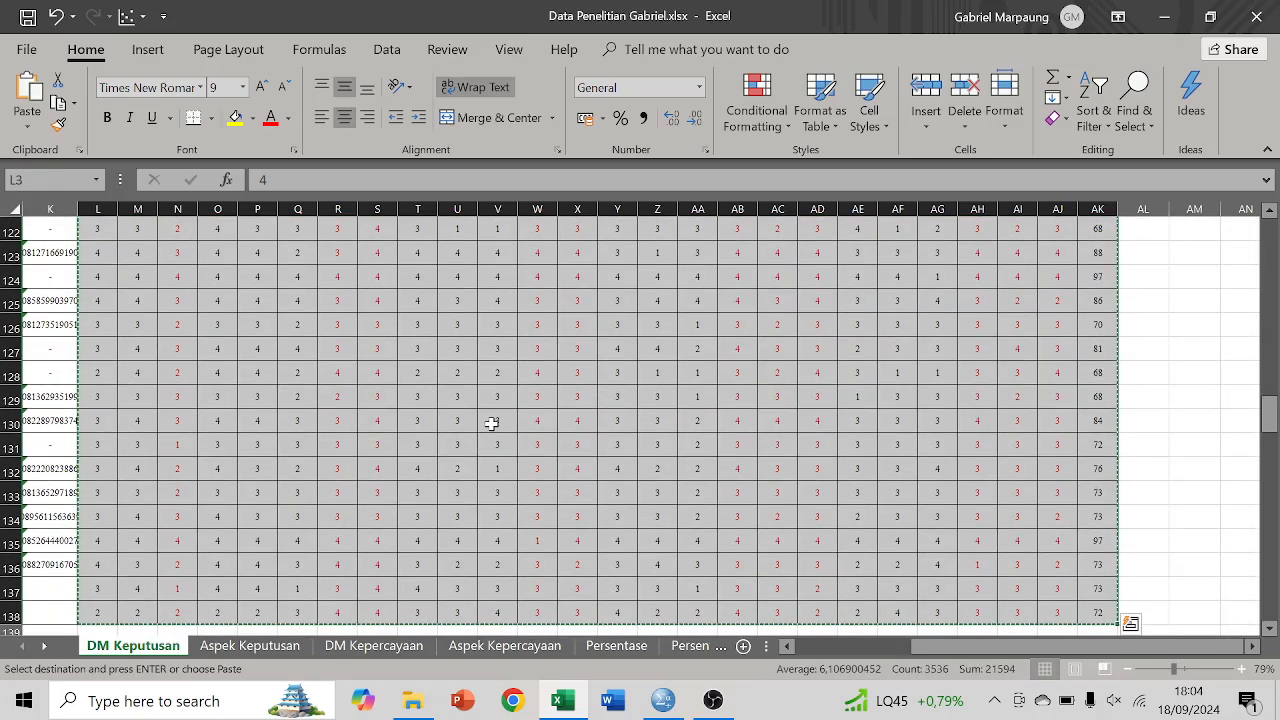
Switch to the empty SPSS data editor and paste the copied scores starting at row 1 of the first variable.
left_click(665, 710)
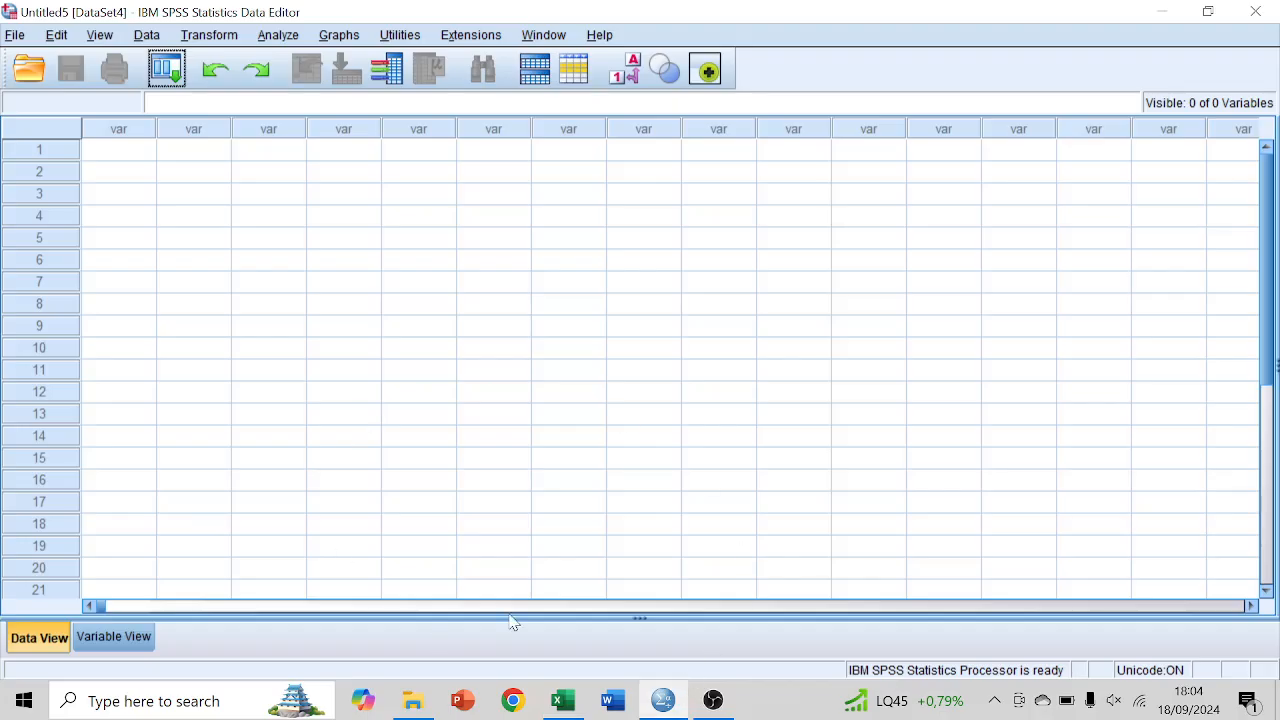
left_click(118, 152)
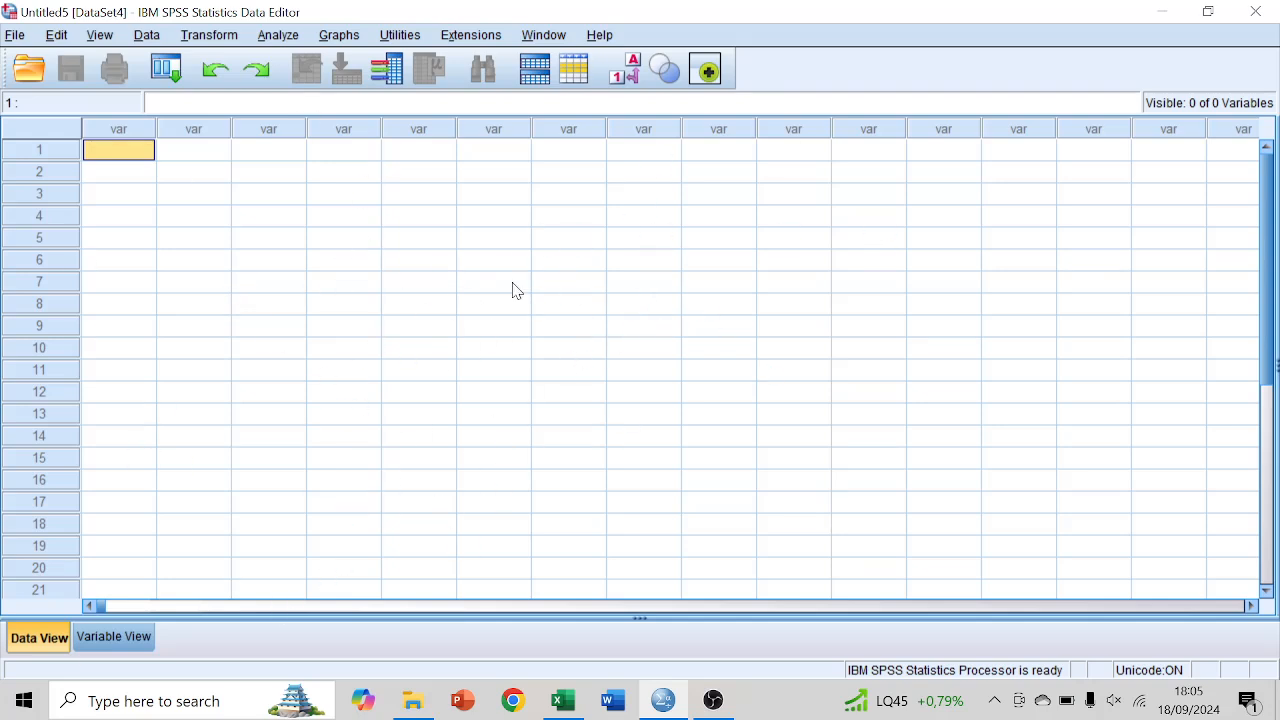
right_click(140, 154)
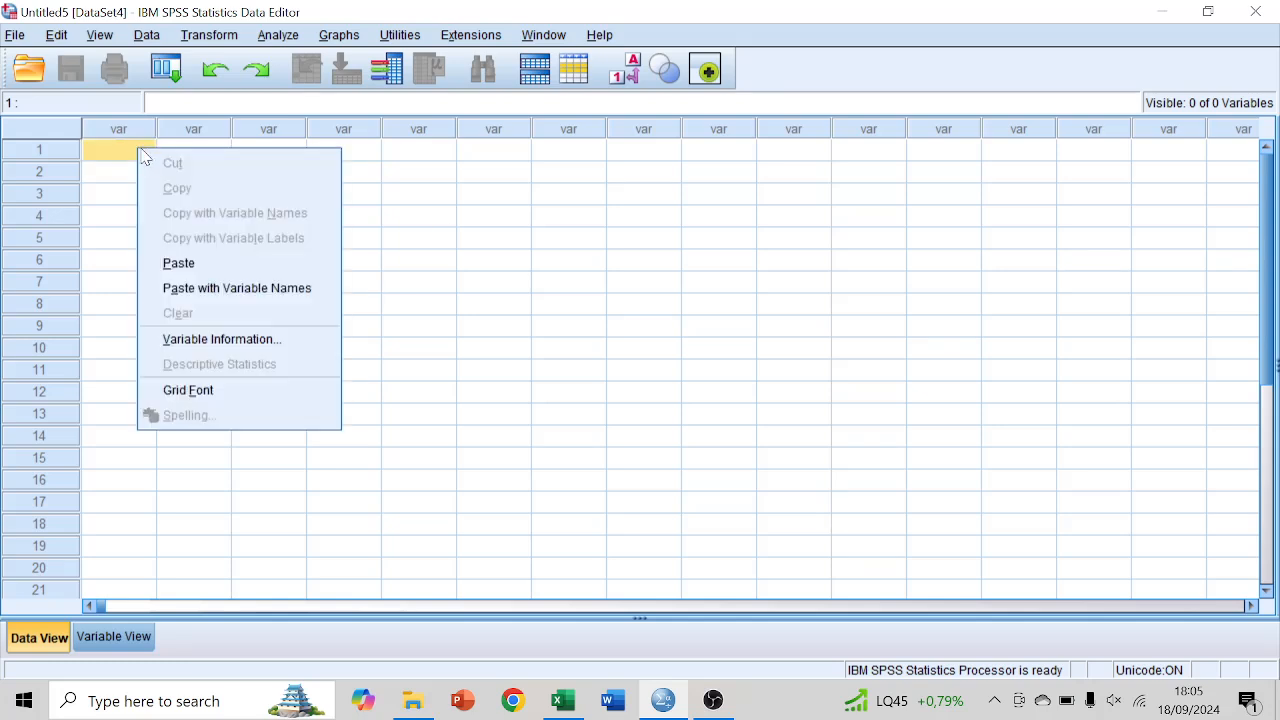
left_click(222, 264)
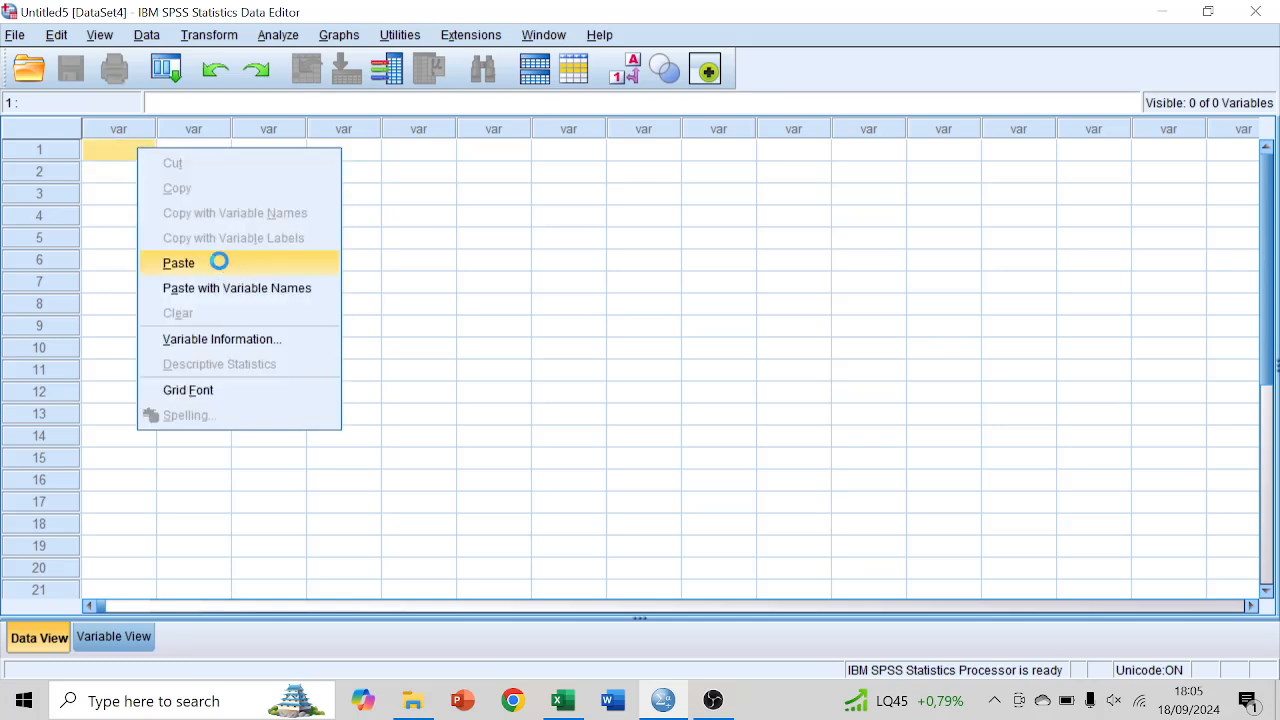
left_click(730, 706)
left_click(730, 706)
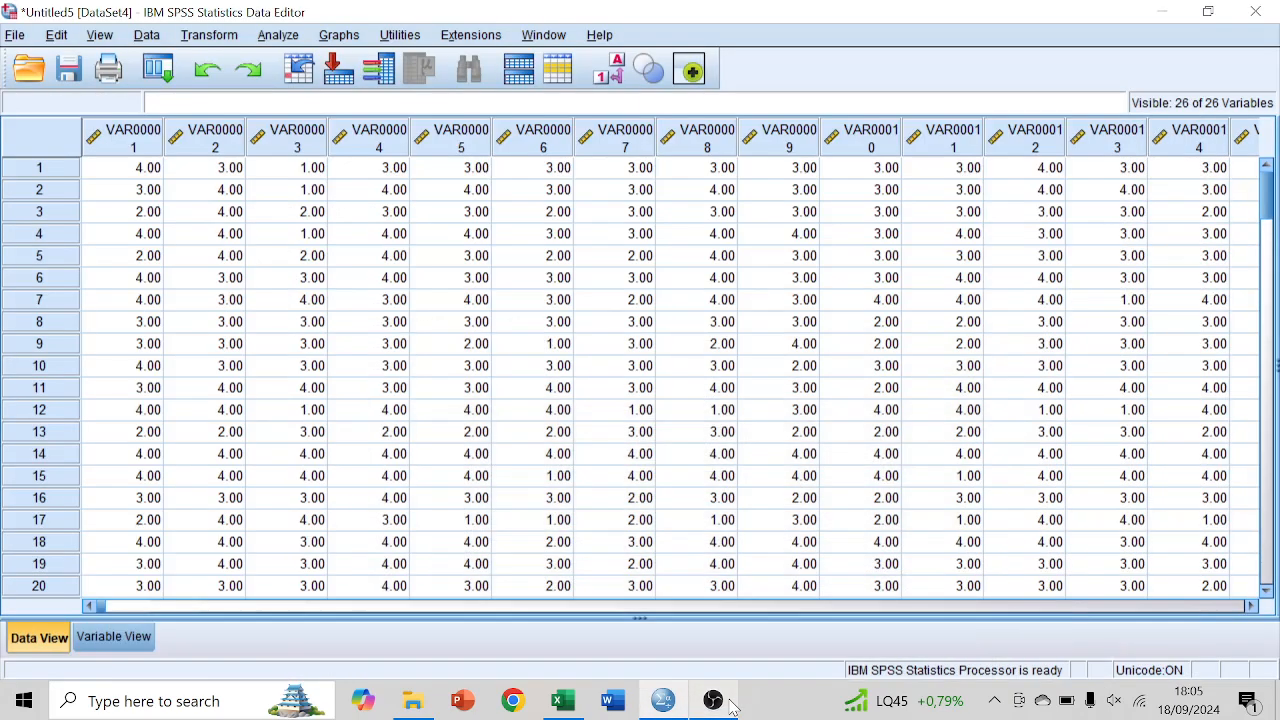
Check the pasted scores in Data View and examine the list of variables in Variable View.
left_click(170, 230)
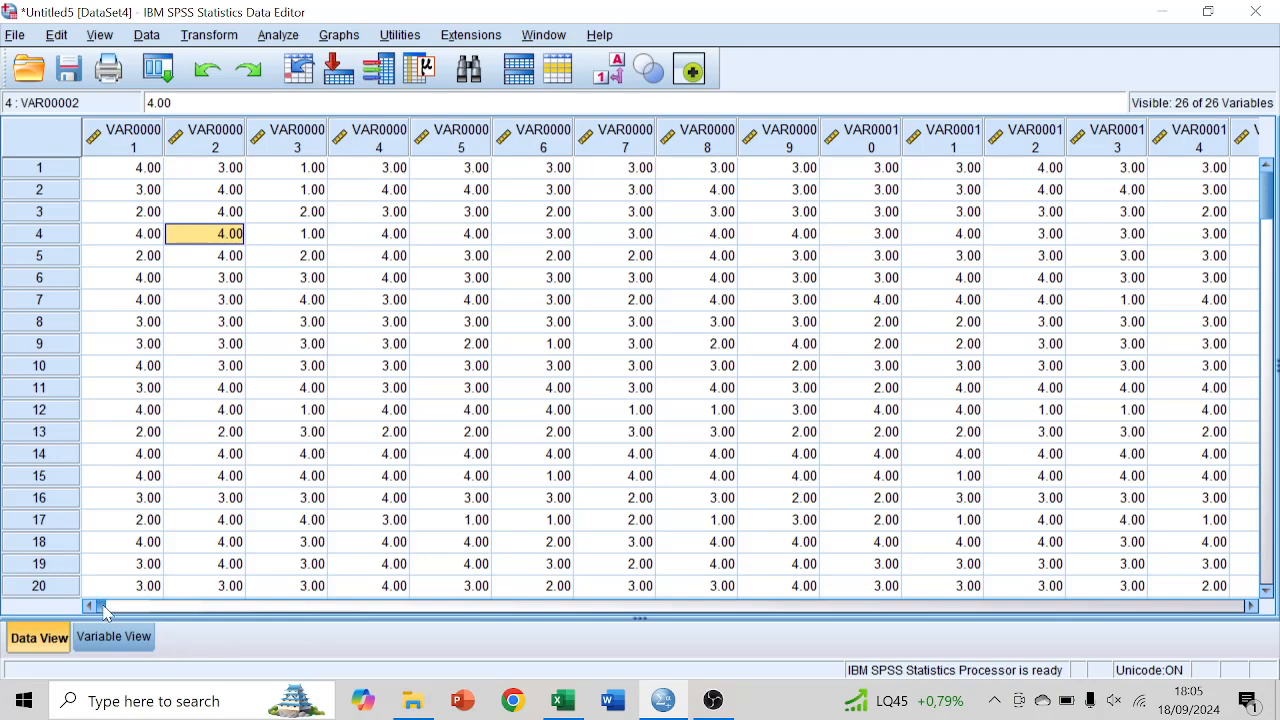
mouse_move(105, 612)
left_mouse_down()
mouse_move(452, 615)
mouse_move(105, 613)
left_mouse_up()
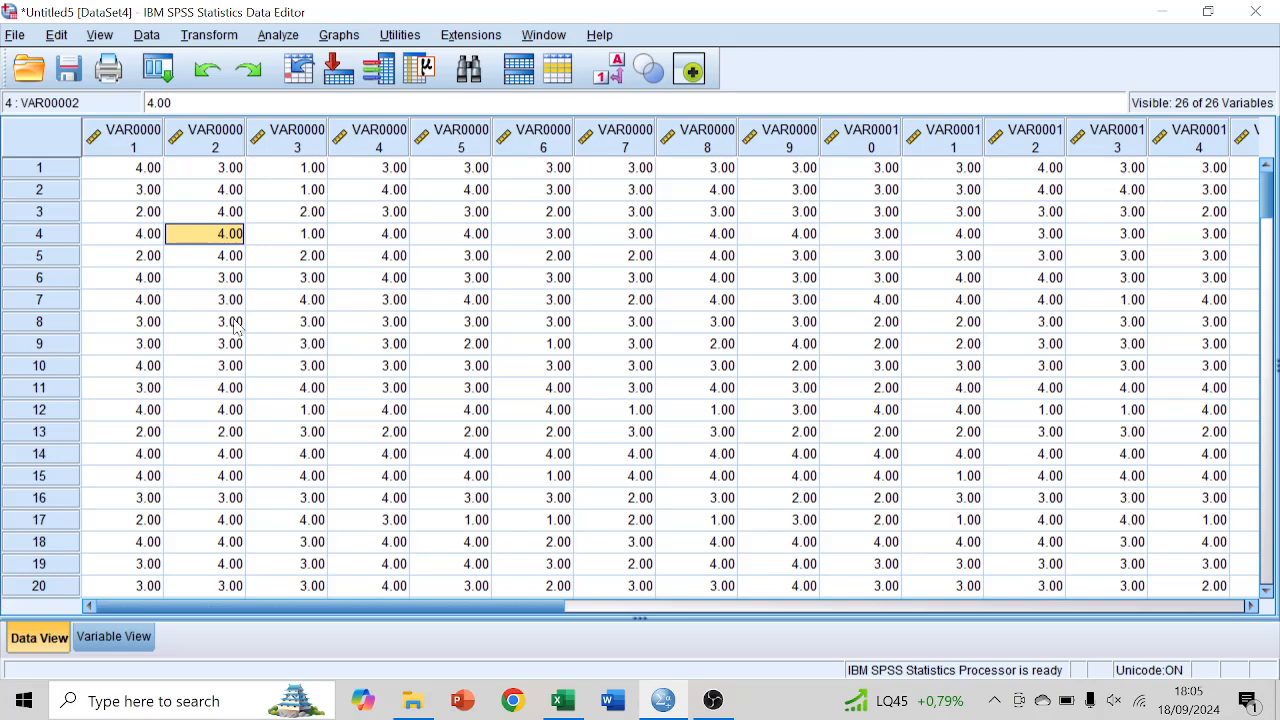
left_click(113, 637)
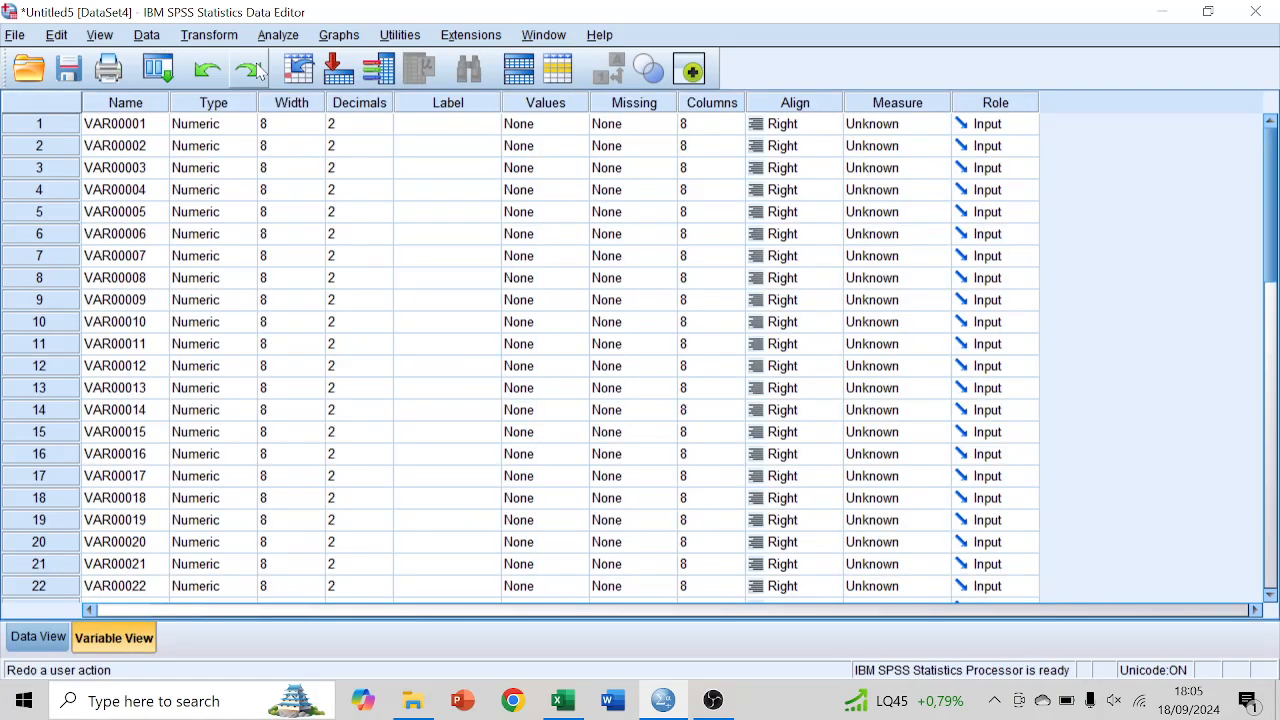
scroll(206, 389, "down", 5)
scroll(206, 389, "up", 3)
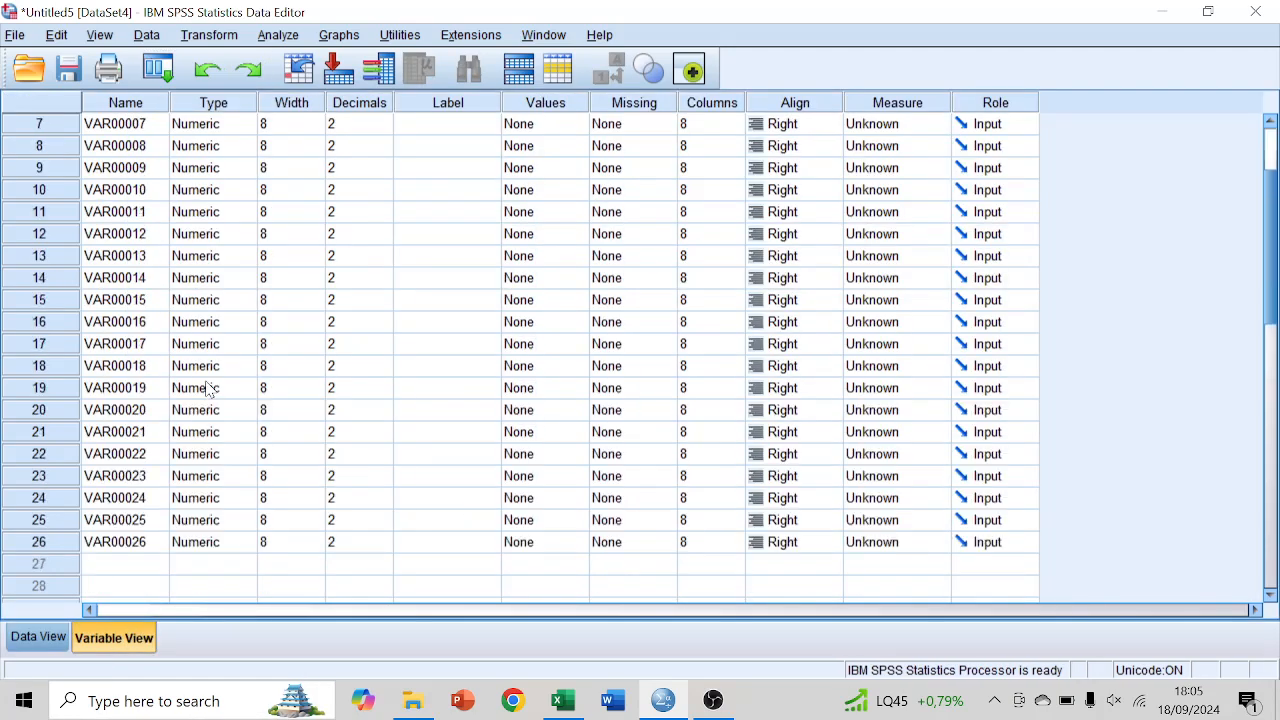
scroll(206, 389, "up", 2)
scroll(200, 395, "down", 4)
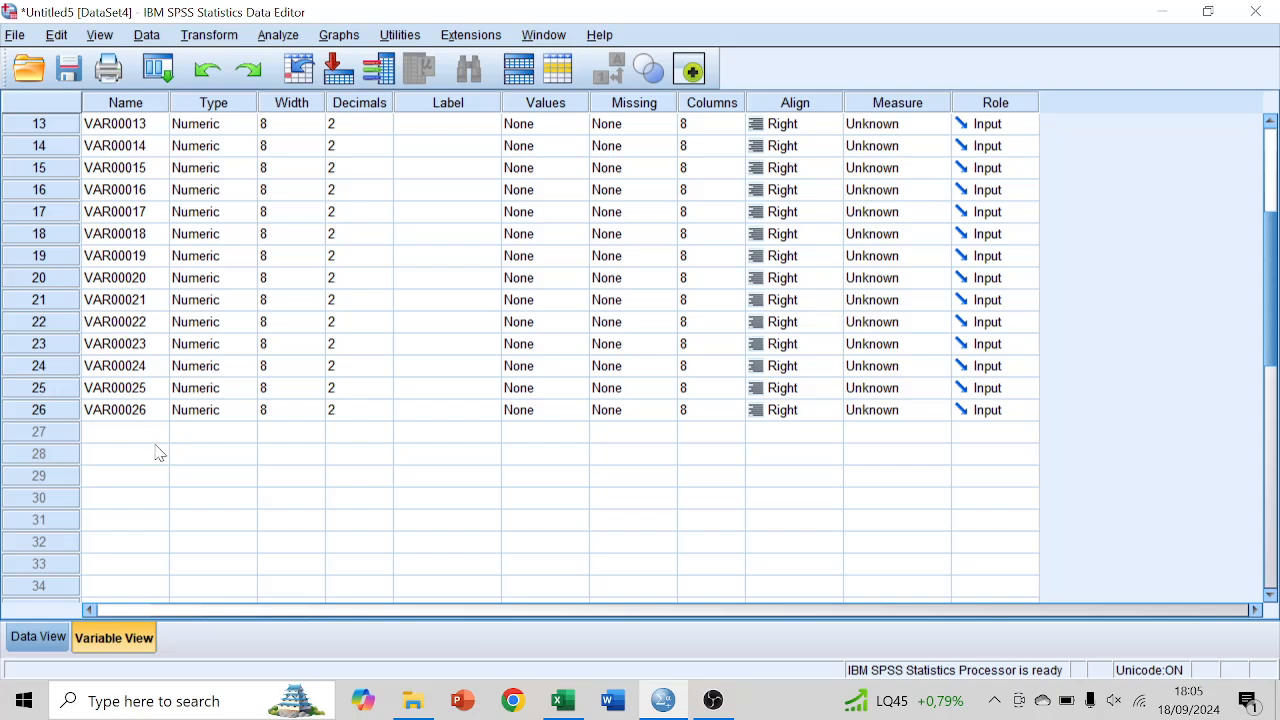
Switch to the Excel workbook, review the item headings and scores in DM Keputusan, and return to the SPSS variable list.
left_click(562, 700)
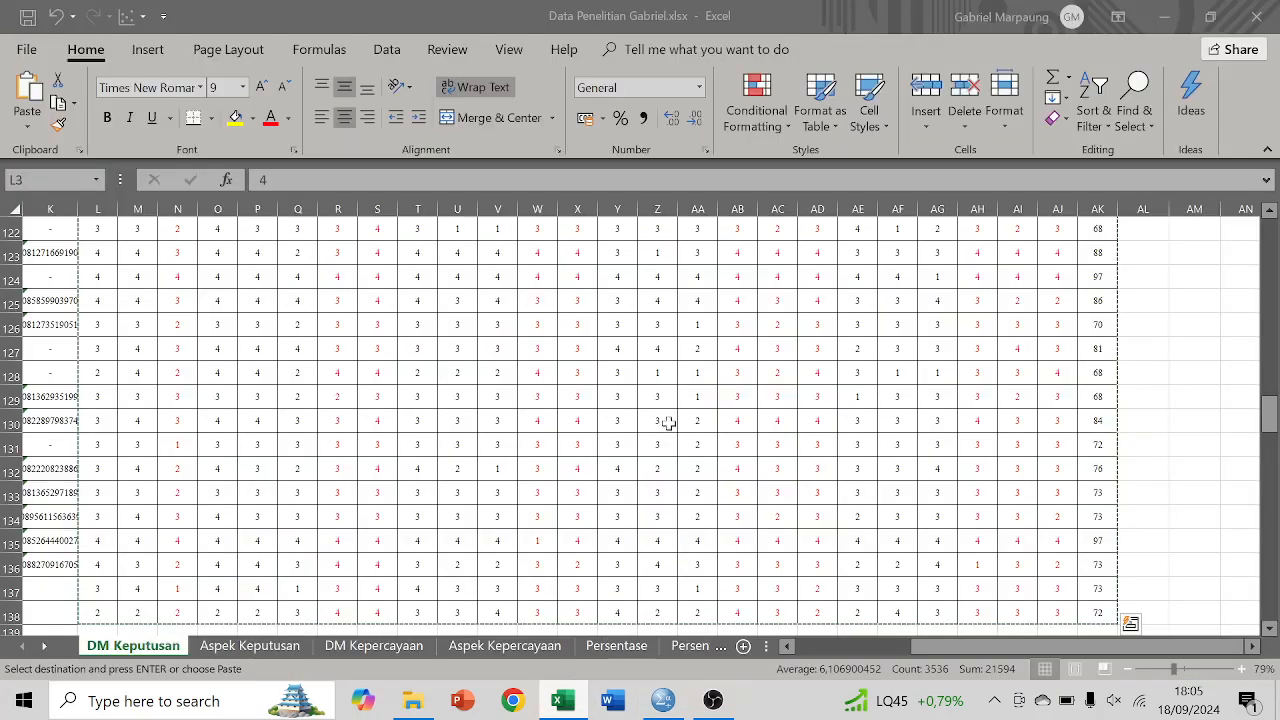
scroll(45, 318, "up", 20)
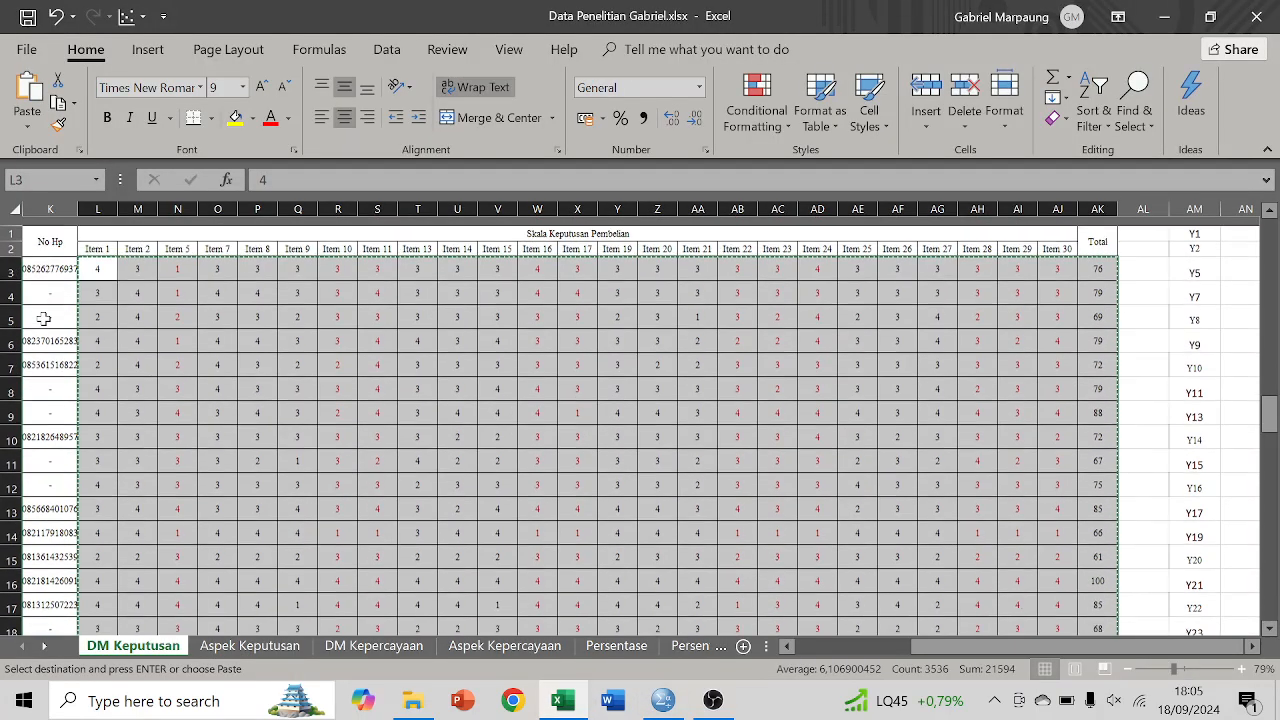
left_click(301, 294)
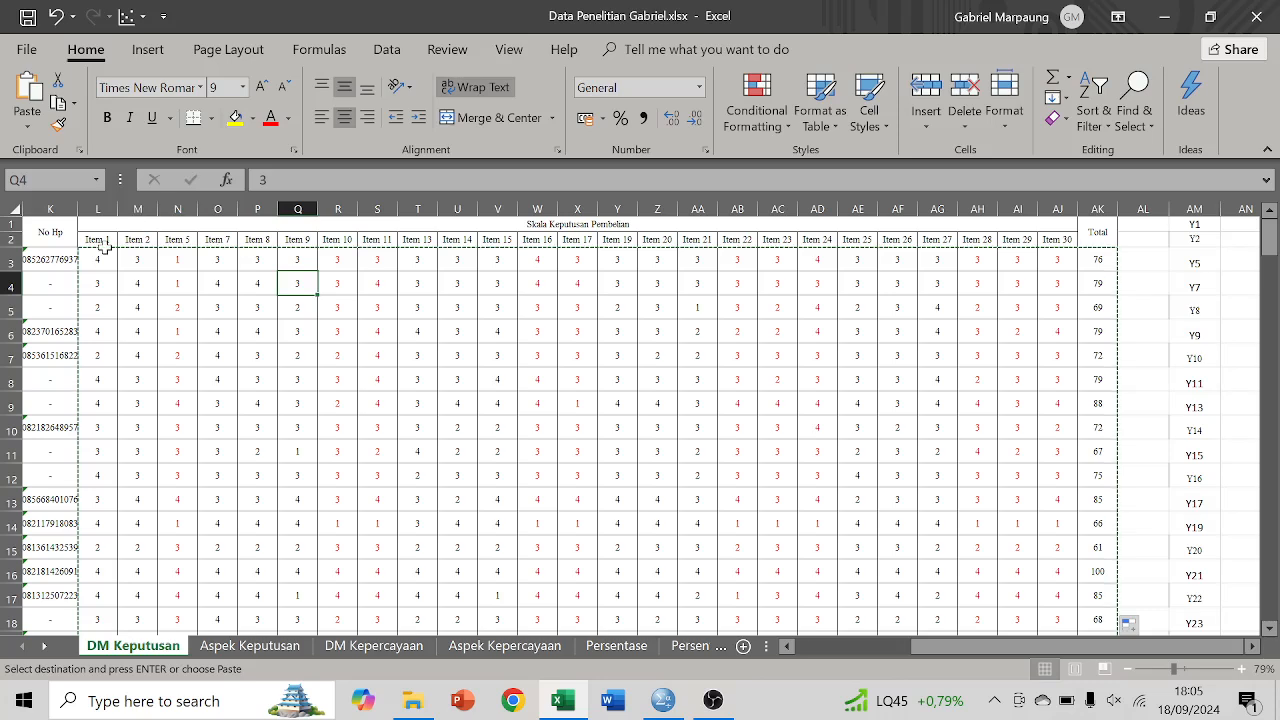
left_click_drag(100, 240, 1117, 600)
left_click(452, 373)
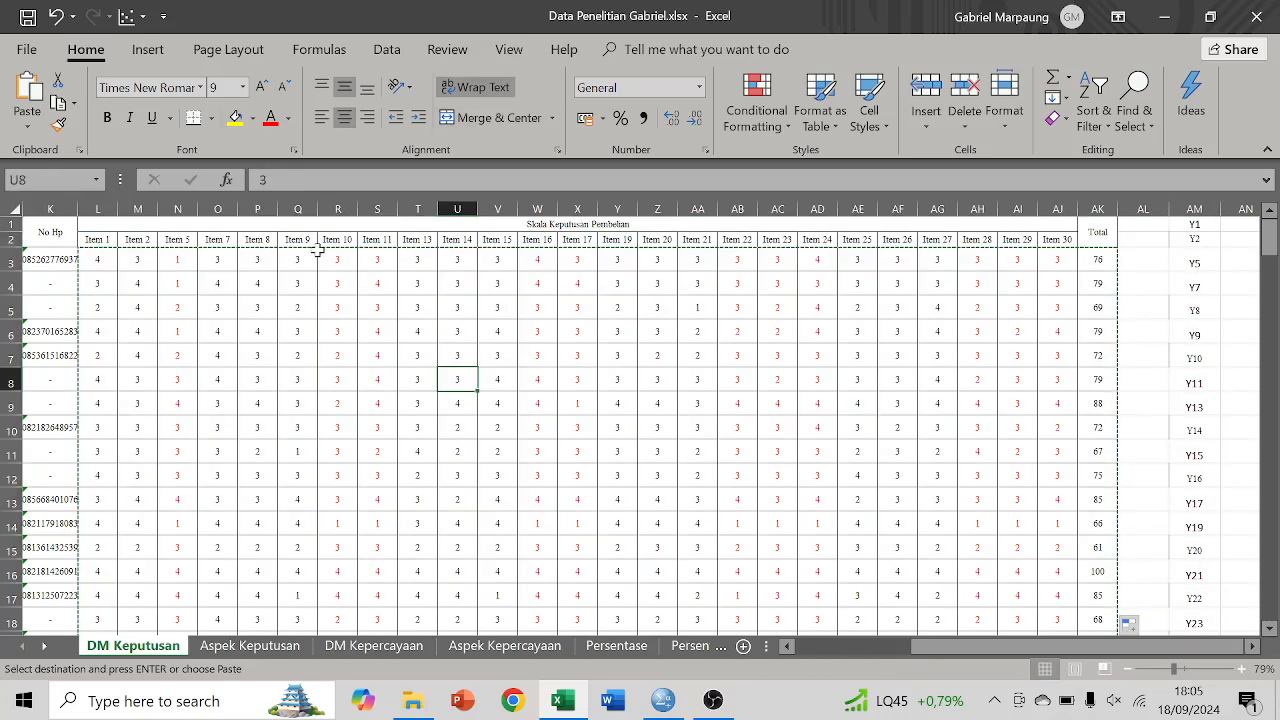
left_click(170, 242)
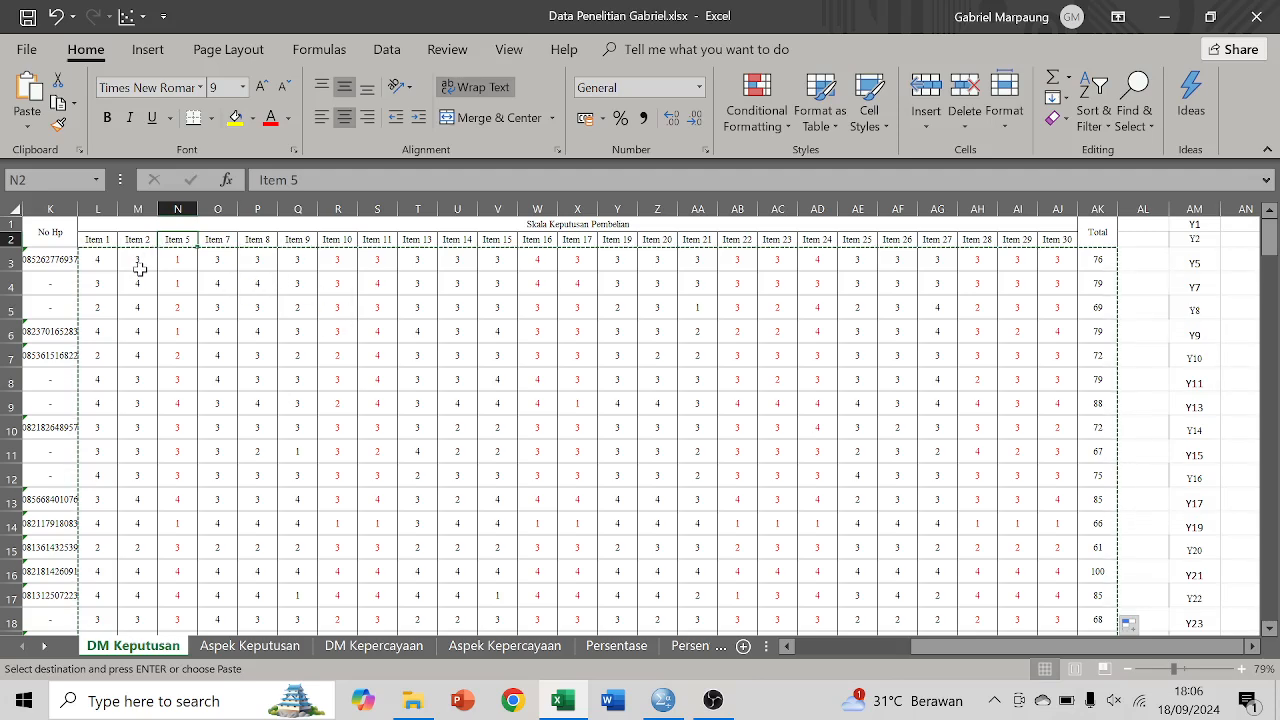
left_click(246, 286)
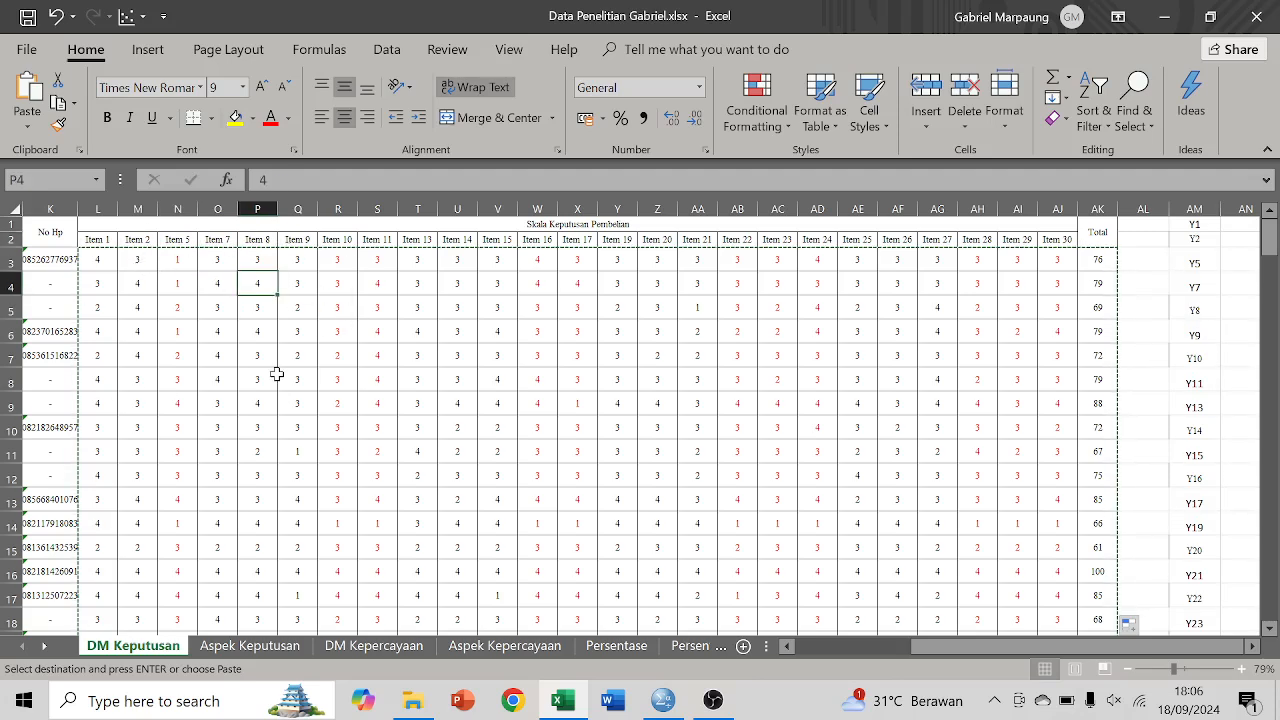
left_click(662, 704)
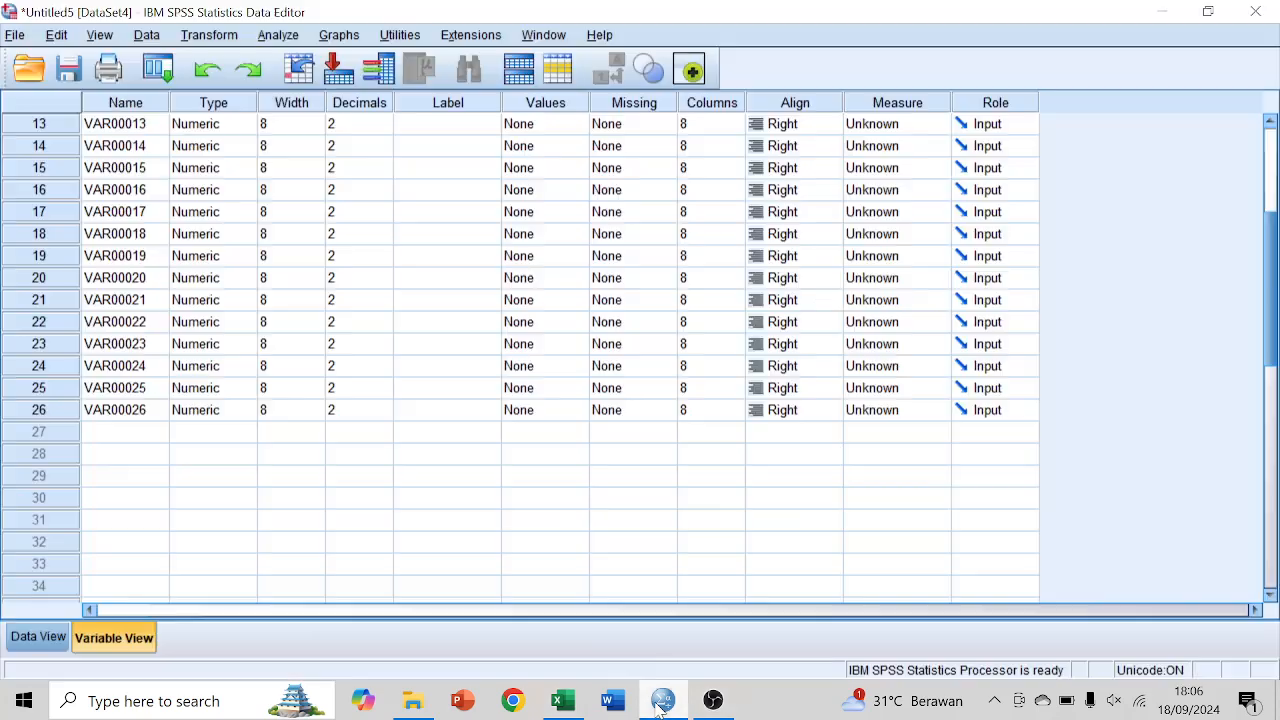
Rename the first variable as Item1.
scroll(130, 145, "up", 4)
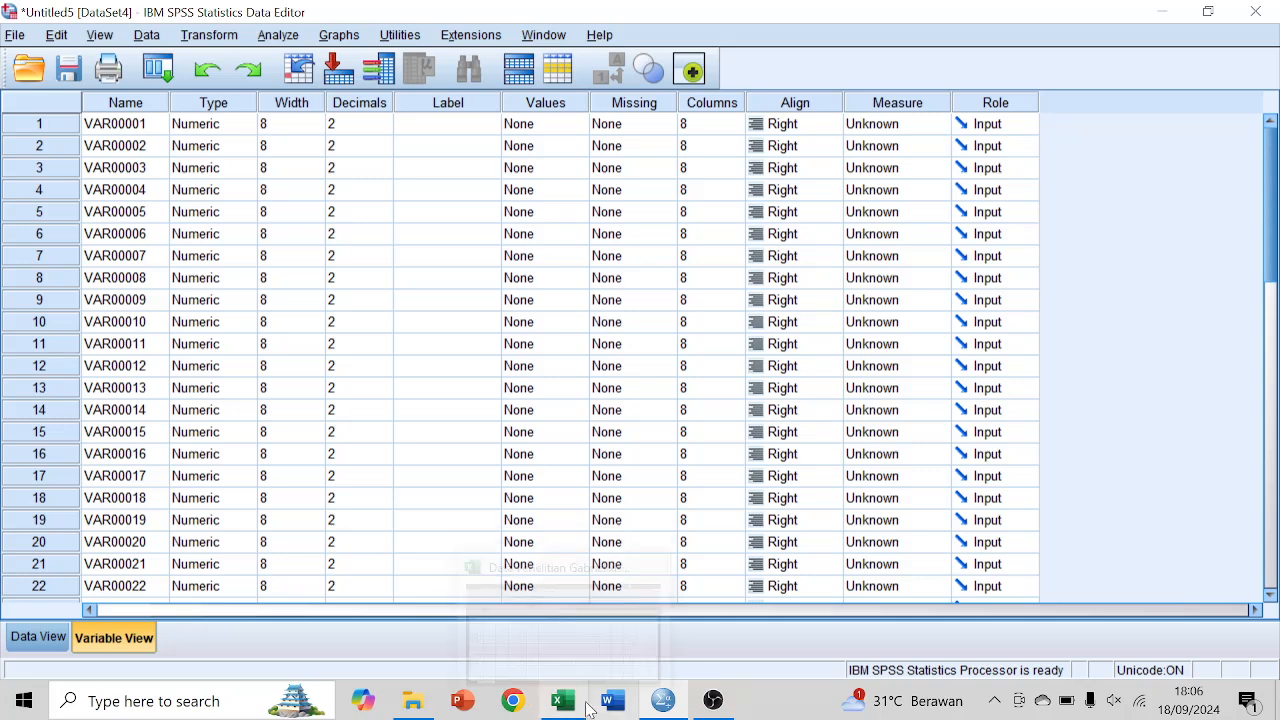
left_click(148, 128)
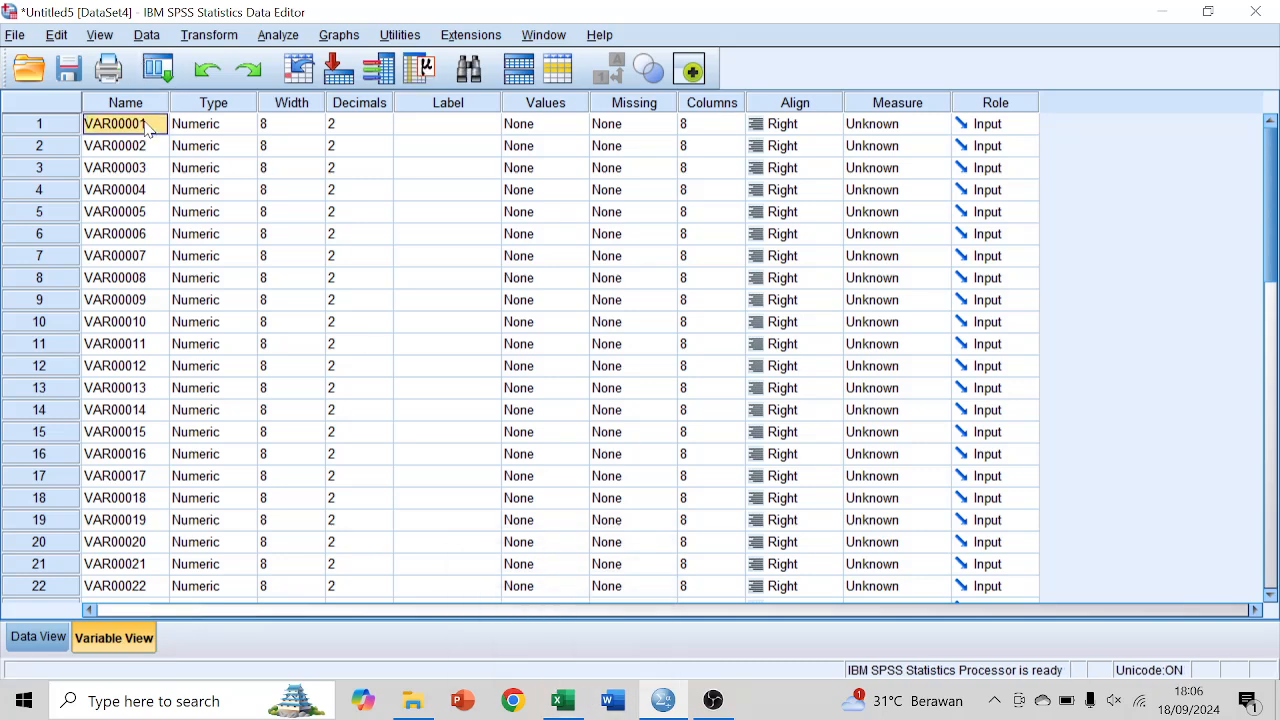
type("Item1")
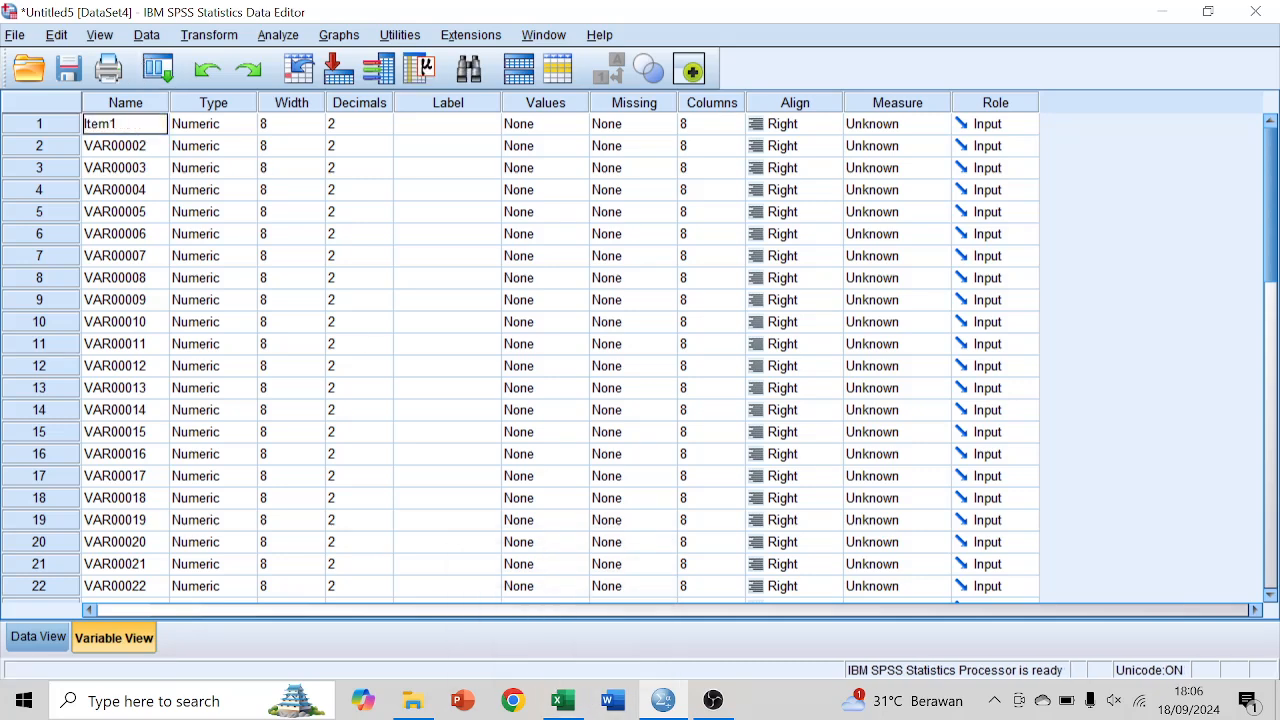
key("Return")
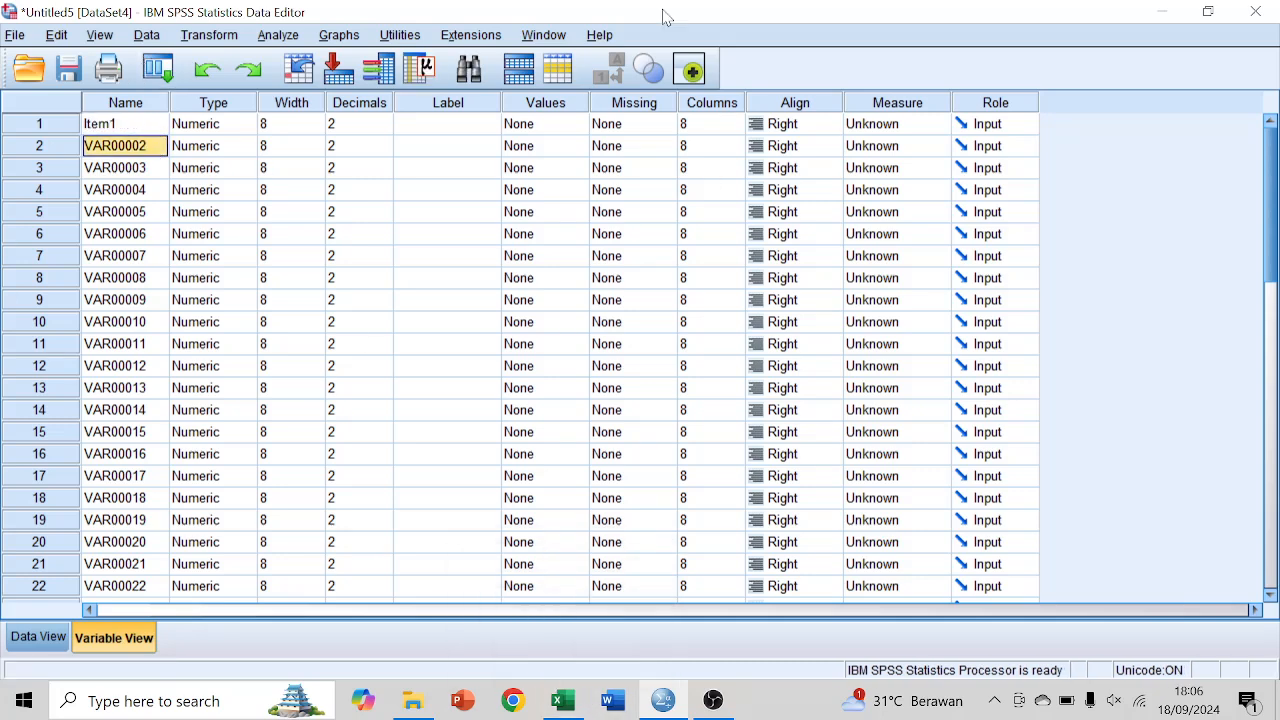
Switch to the Excel workbook and examine the variable names in column AM alongside the item headings in DM Keputusan.
left_click(577, 703)
scroll(966, 403, "right", 10)
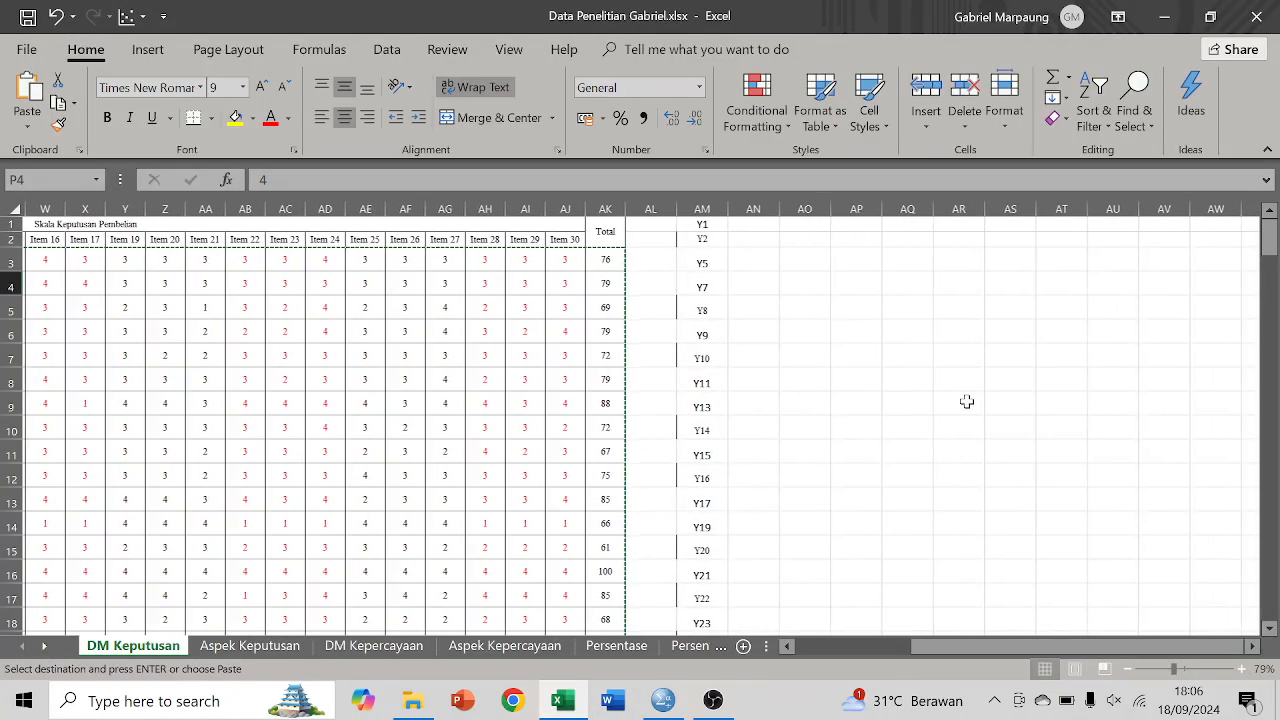
left_click_drag(697, 224, 703, 563)
scroll(703, 563, "up", 3)
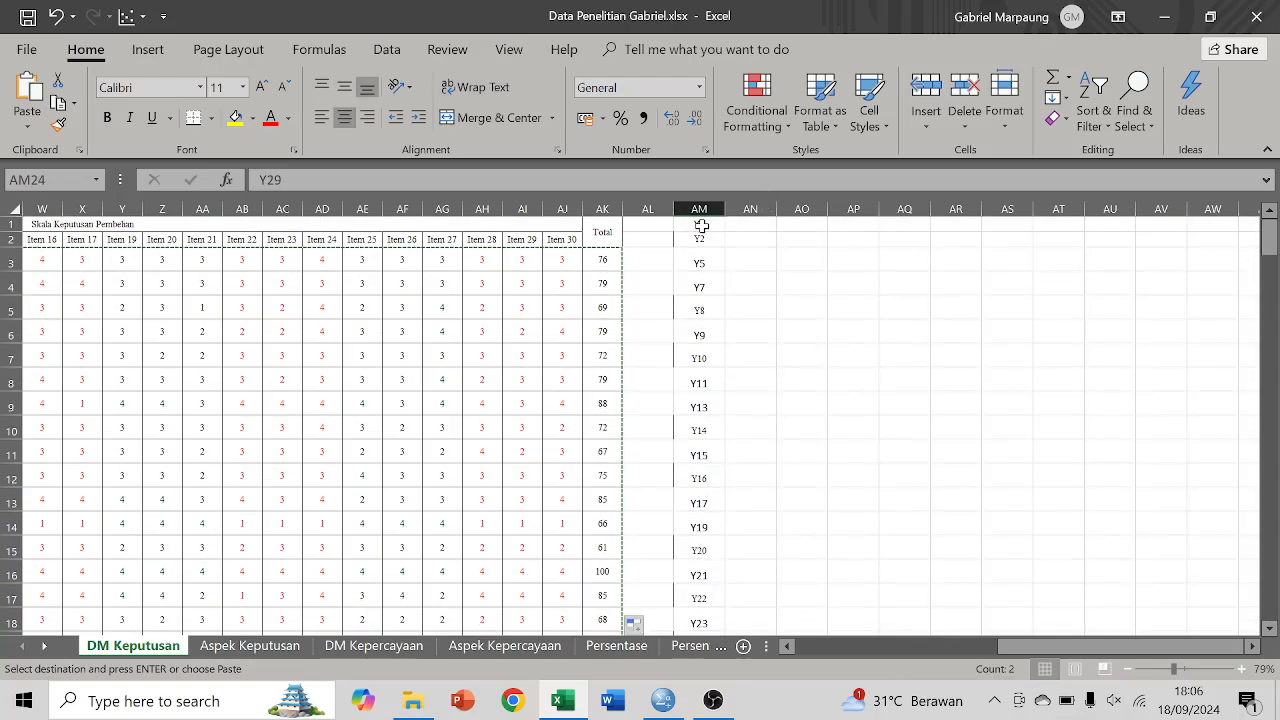
scroll(271, 297, "left", 10)
scroll(271, 297, "right", 6)
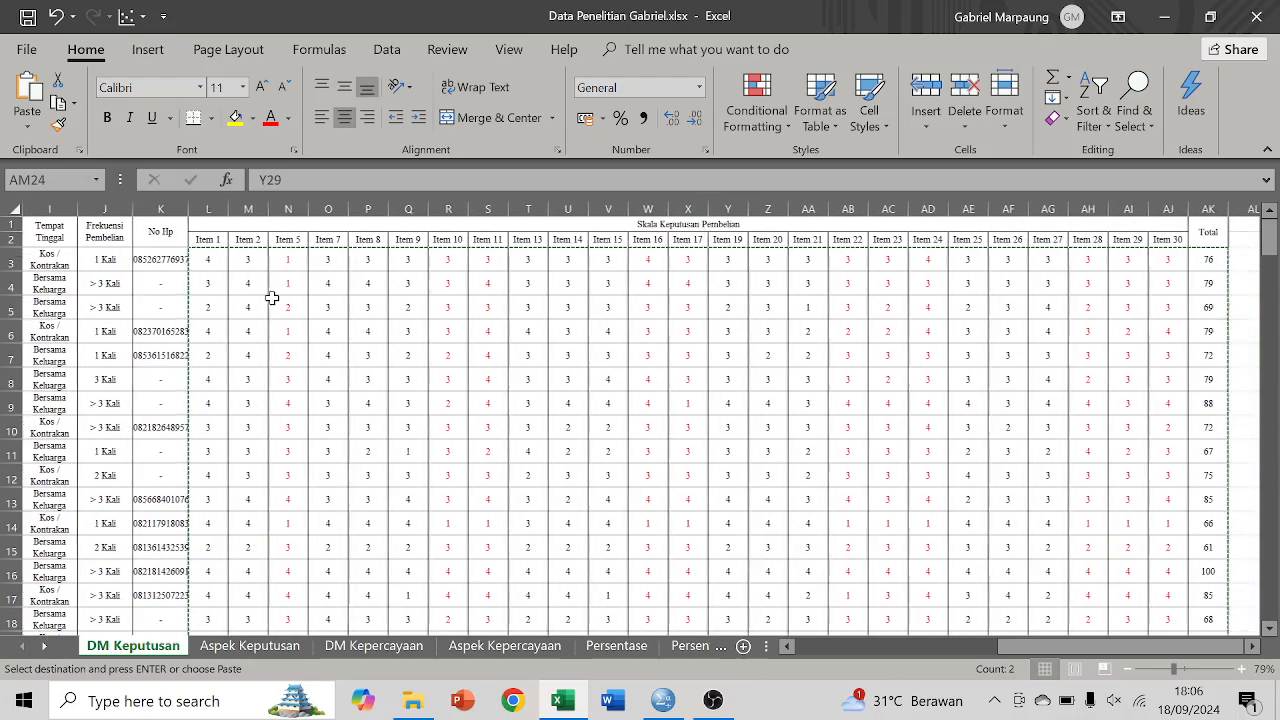
scroll(908, 297, "right", 2)
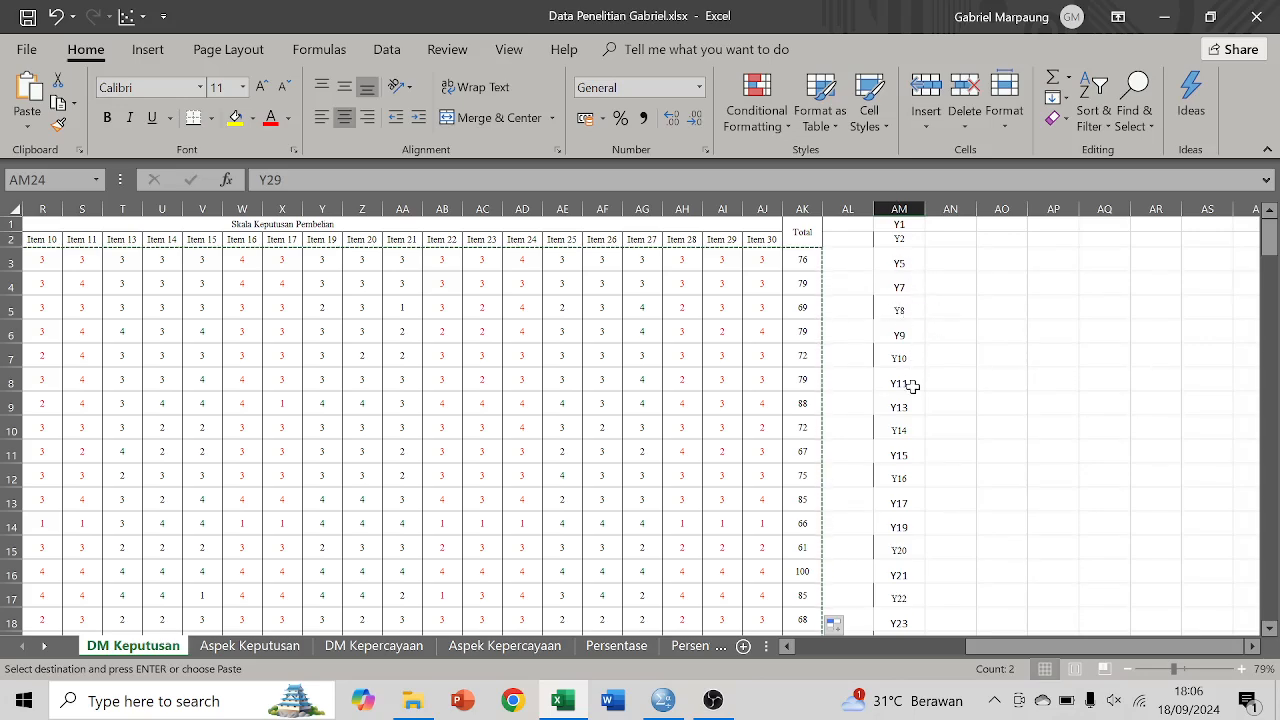
scroll(865, 521, "down", 3)
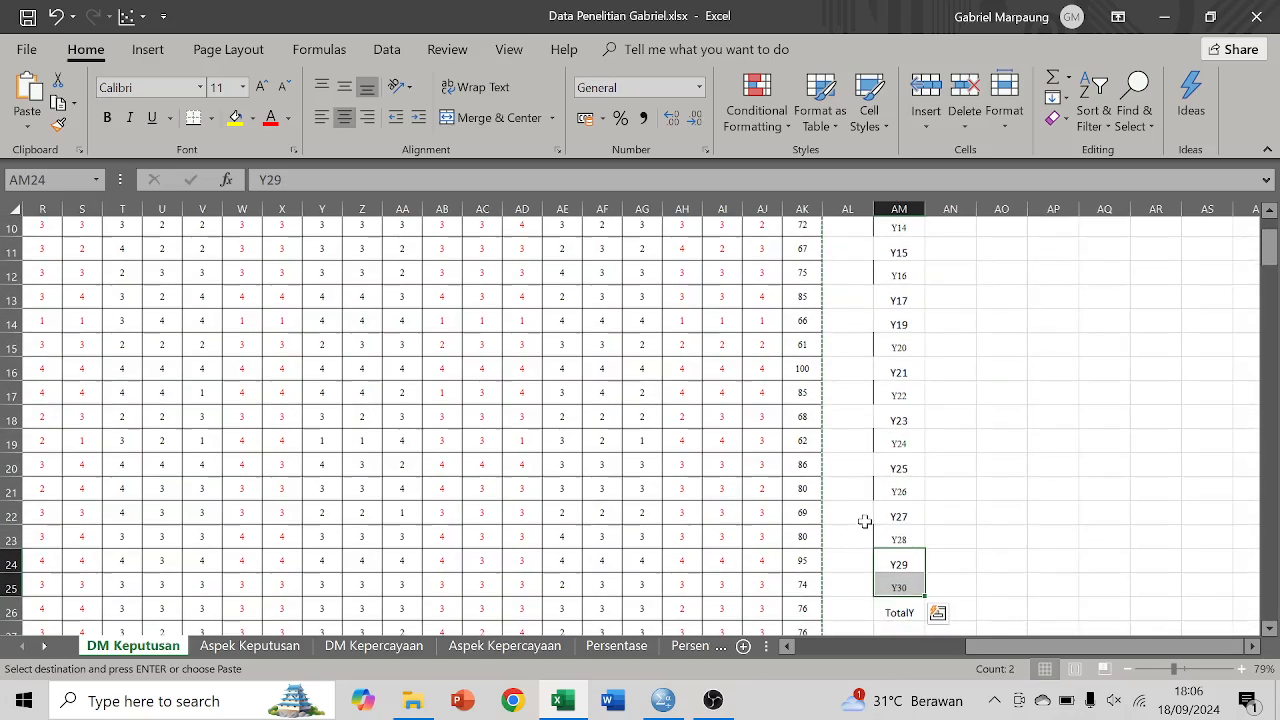
left_click(865, 521)
scroll(865, 521, "up", 3)
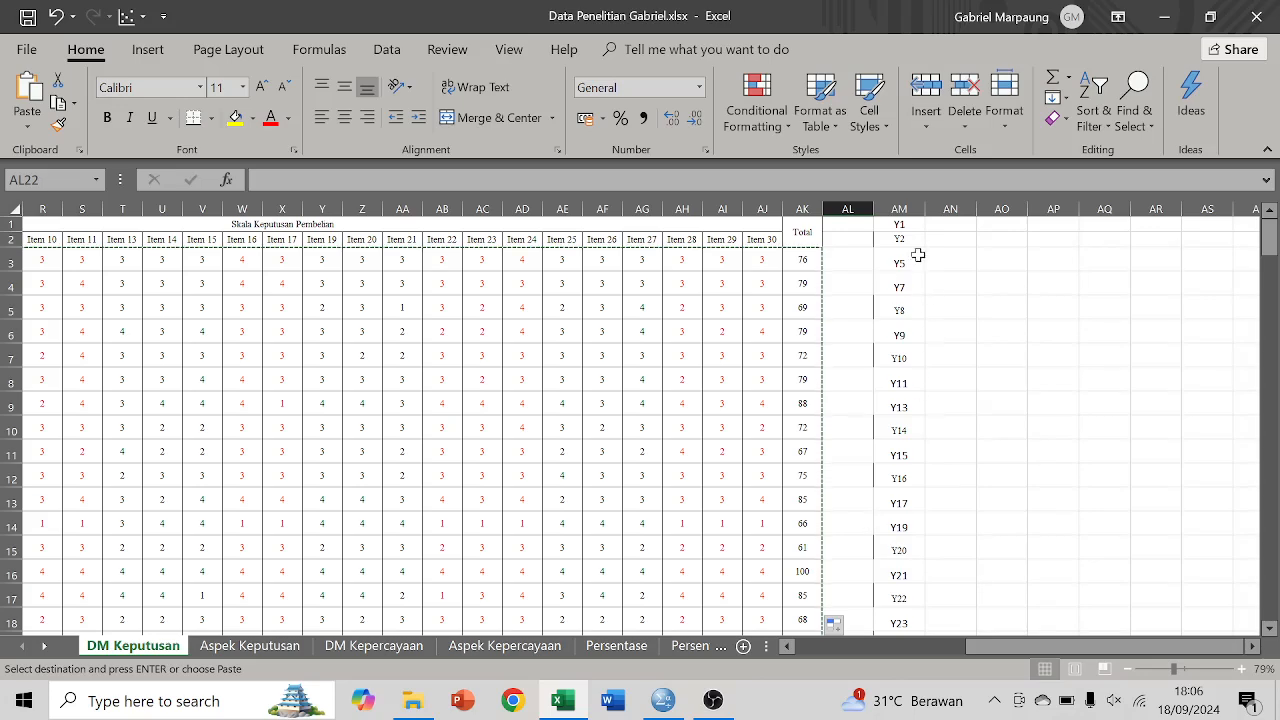
Copy the variable names Y1 through TotalY from AM1 to AM26.
left_click(901, 225)
scroll(895, 398, "down", 3)
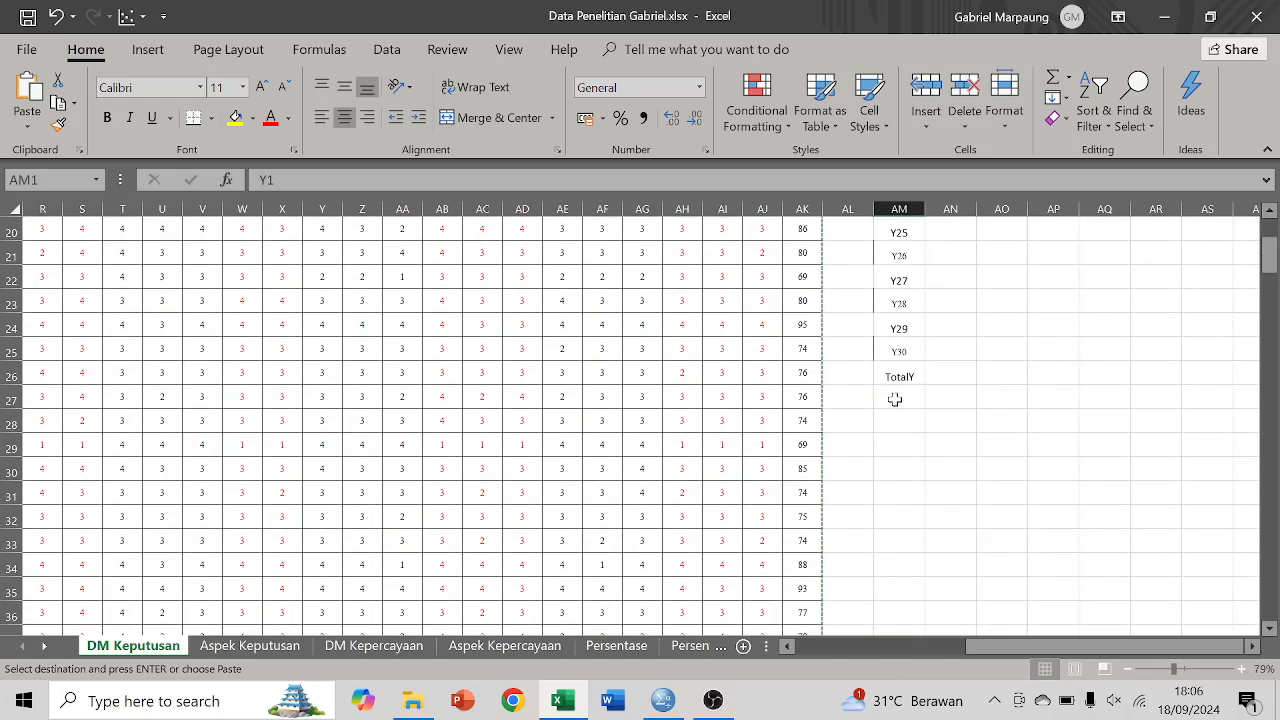
scroll(895, 398, "up", 3)
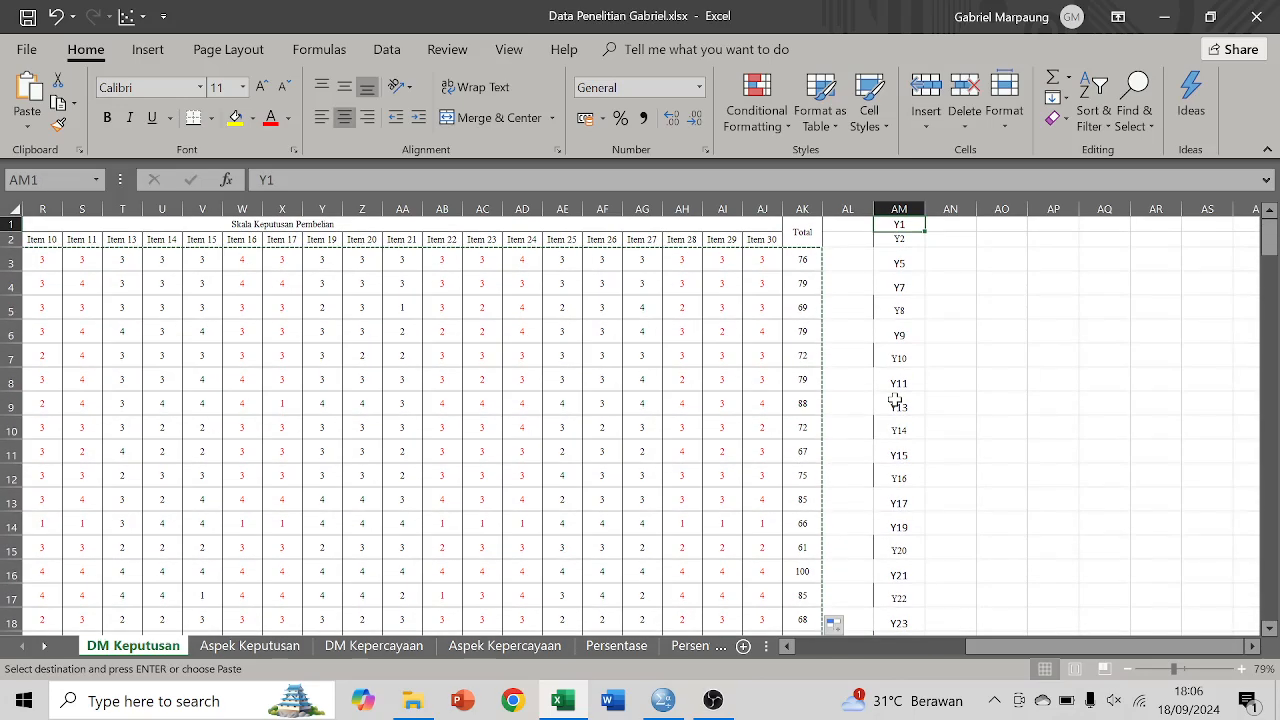
key("ctrl+shift+Down")
key("ctrl+c")
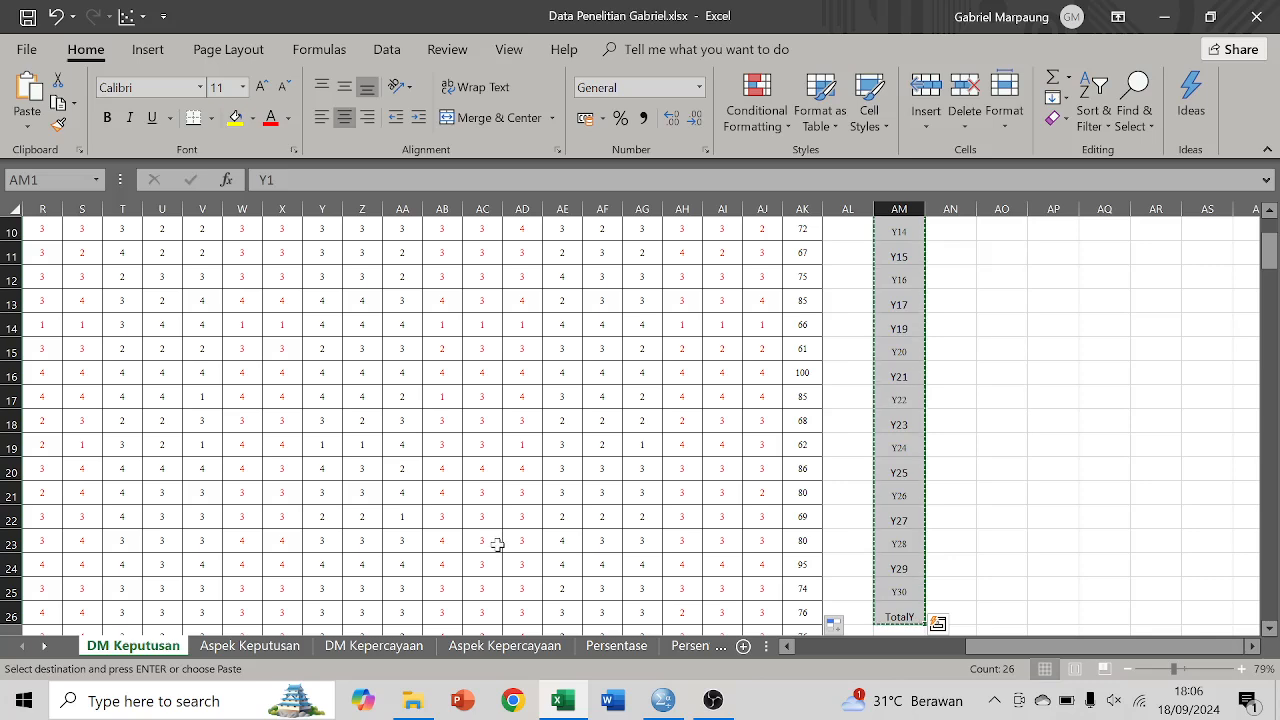
Switch to the SPSS variable list and paste the copied names into the Name column, starting at the first variable.
left_click(630, 600)
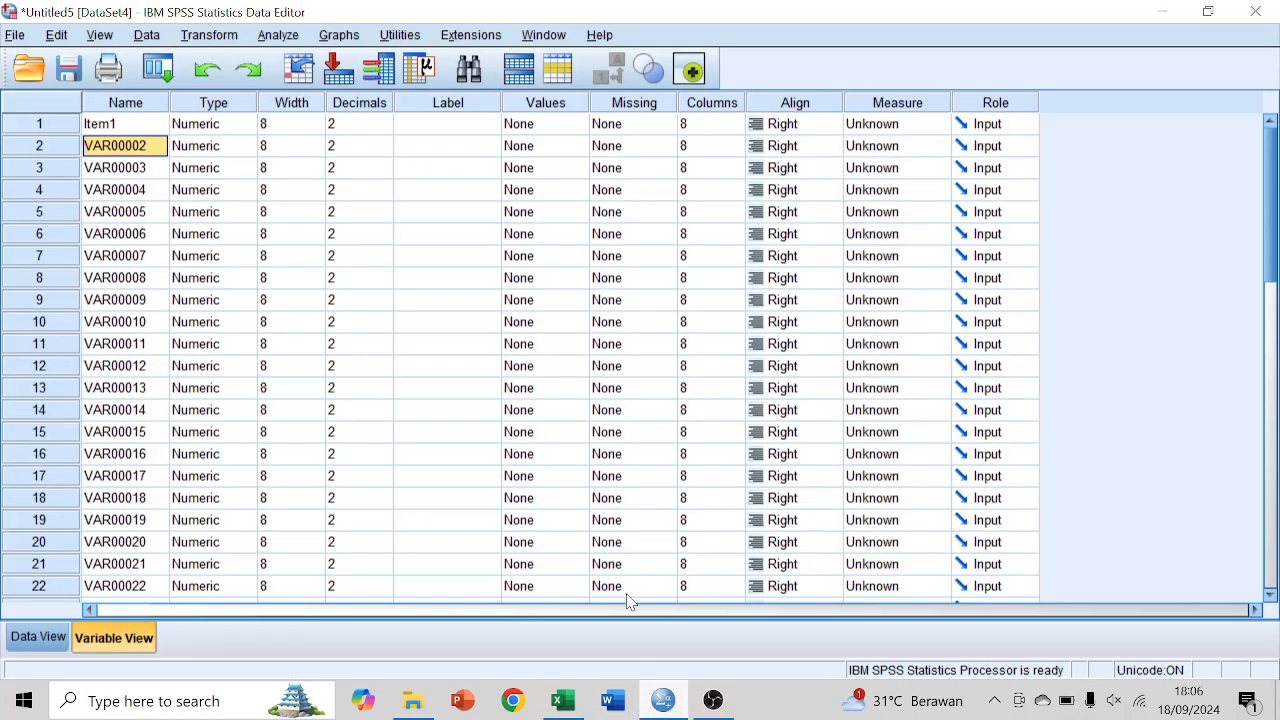
left_click(117, 124)
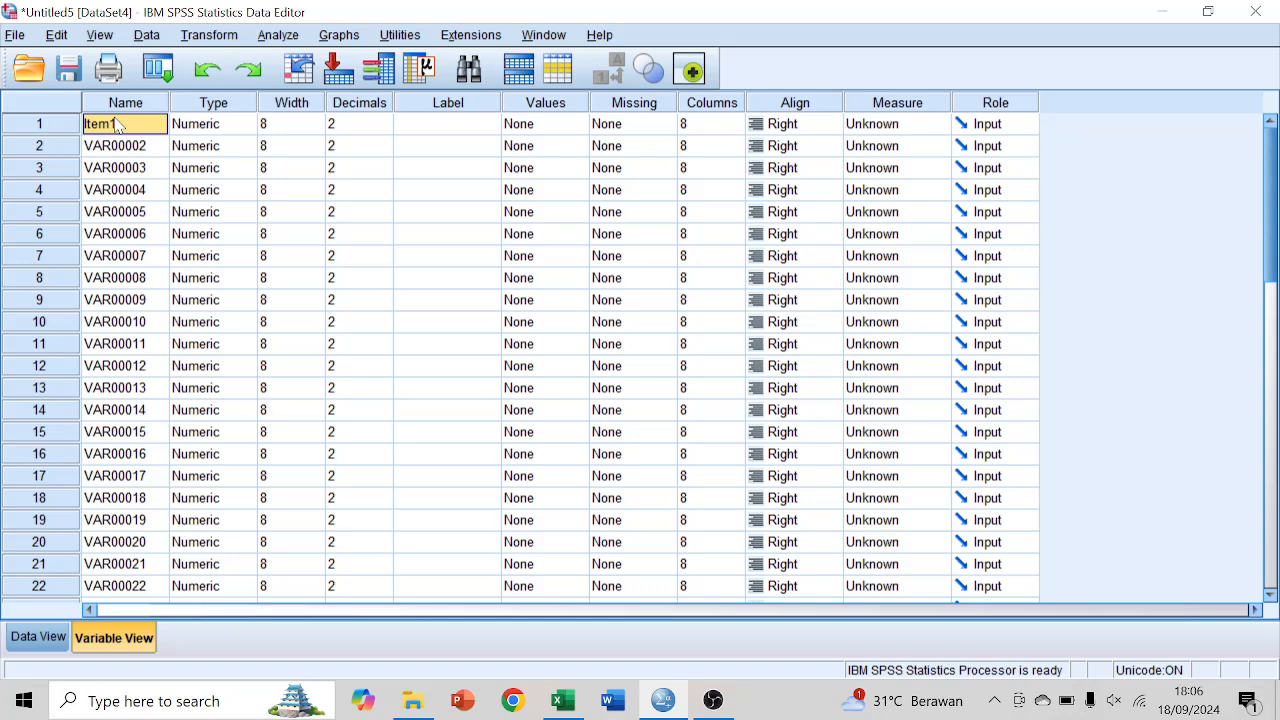
right_click(117, 124)
left_click(158, 160)
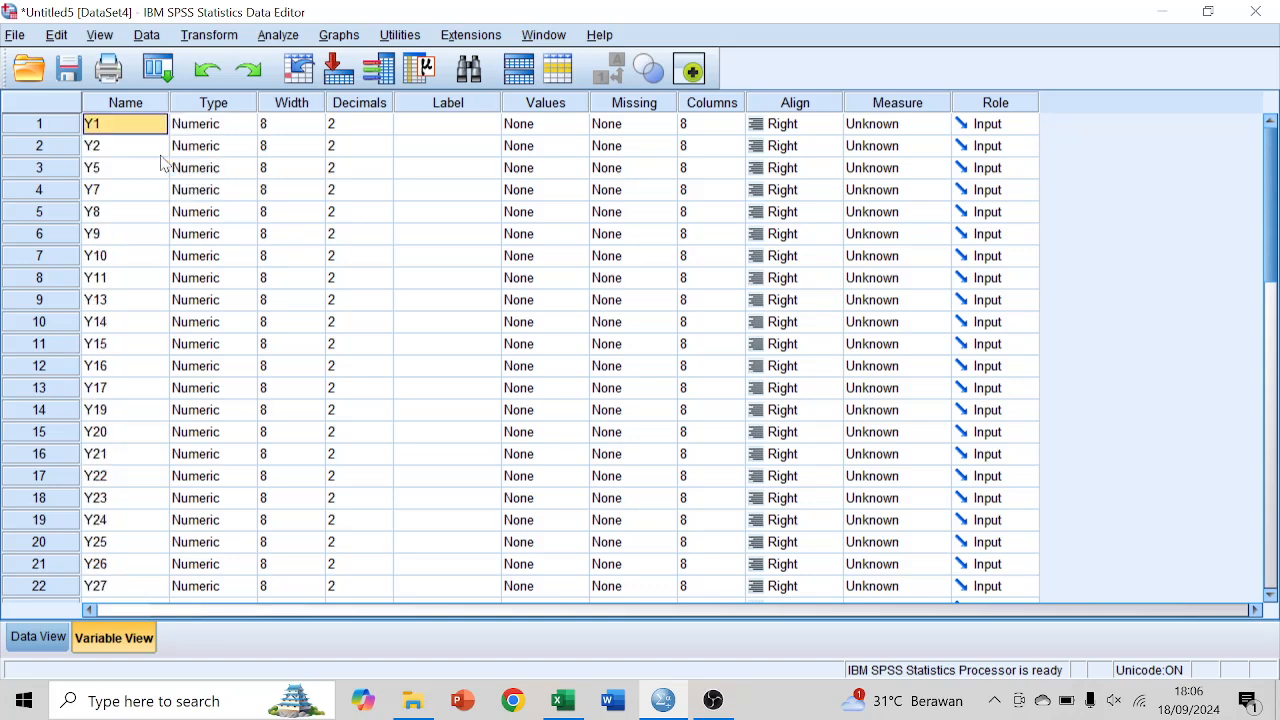
Check the pasted names down the variable list and as column headings in Data View.
scroll(240, 280, "down", 8)
scroll(240, 280, "up", 8)
scroll(240, 280, "down", 4)
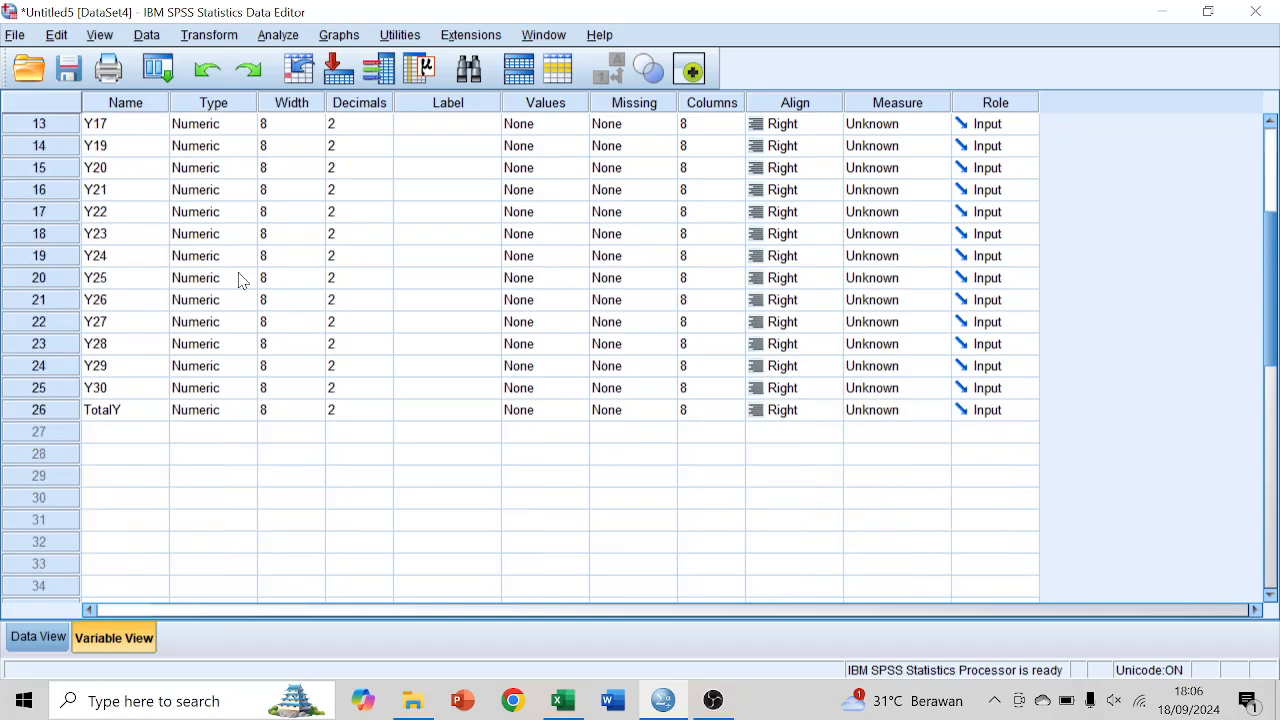
left_click(50, 645)
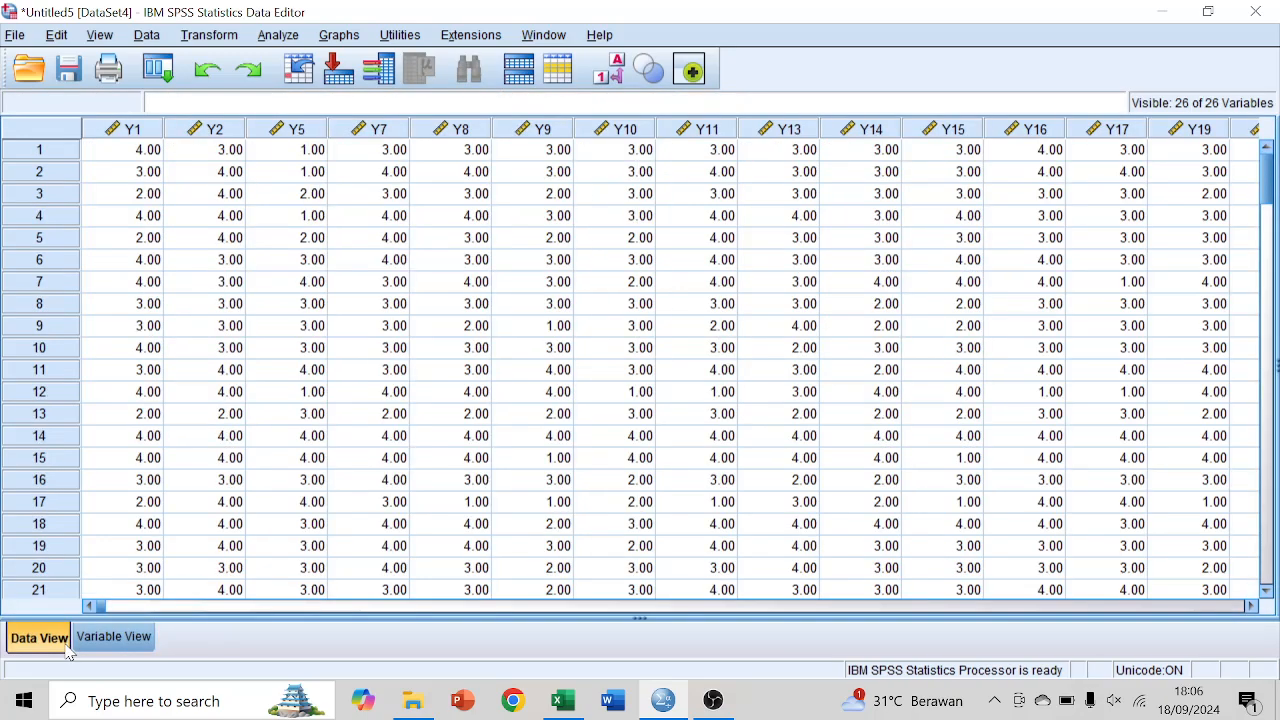
scroll(132, 610, "right", 1)
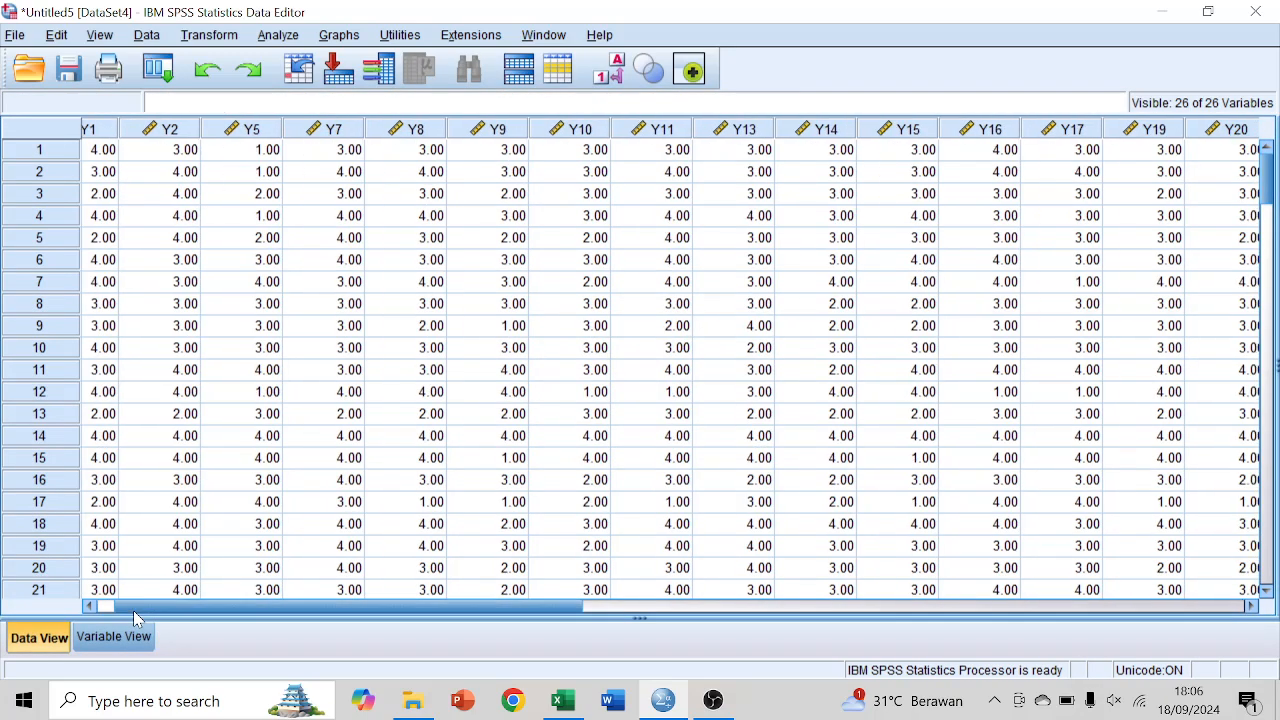
left_click_drag(170, 614, 2, 622)
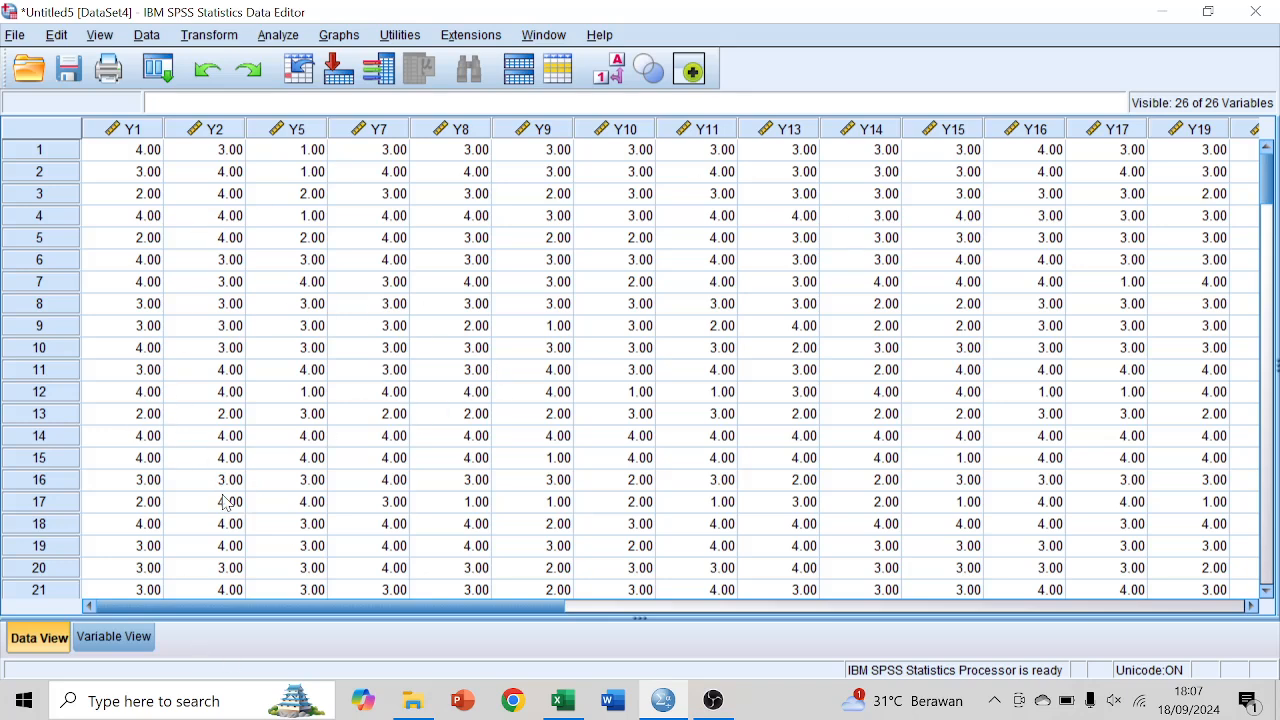
Set the decimals of variables Y1 and Y2 to 0 in Variable View.
left_click(108, 642)
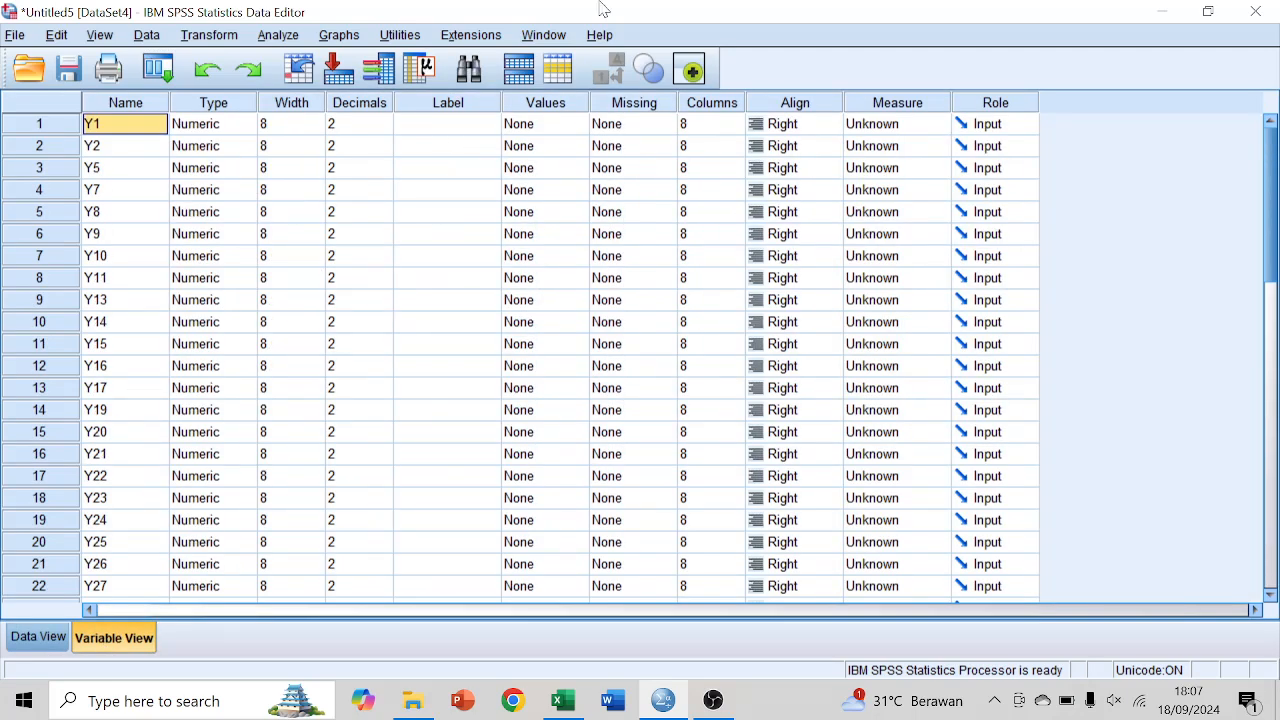
left_click(383, 132)
left_click(384, 130)
left_click(384, 130)
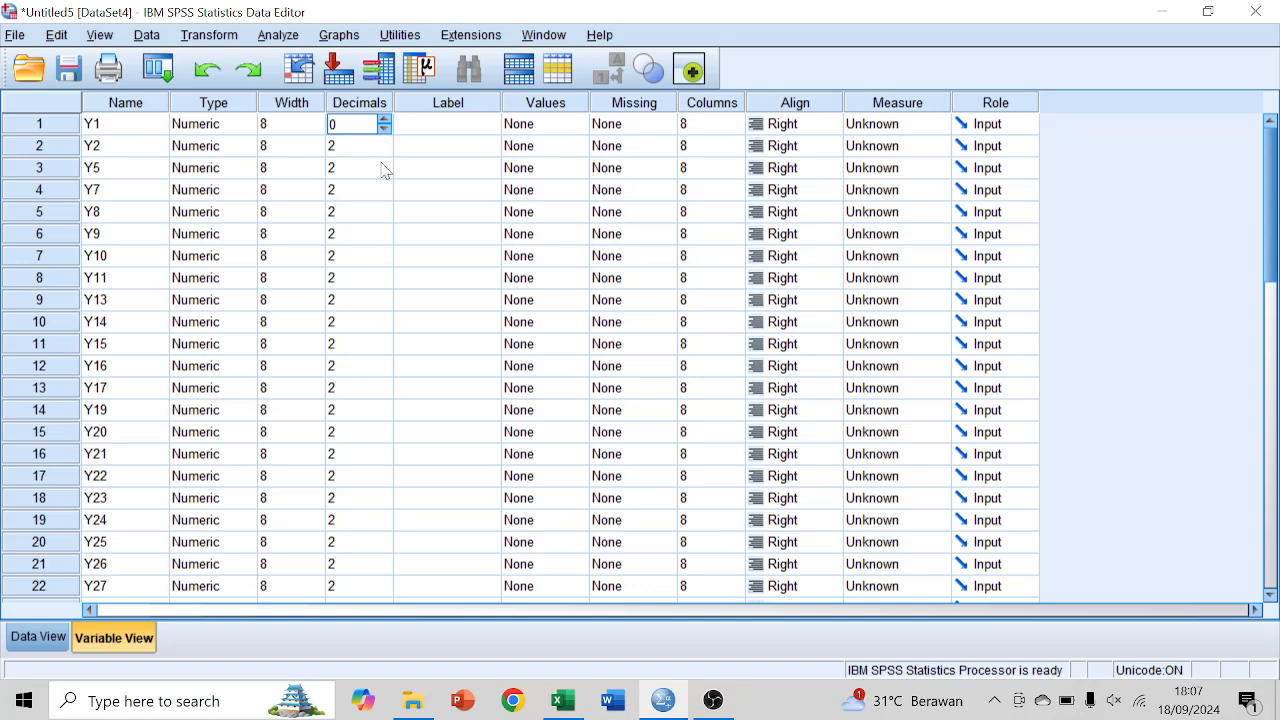
left_click(384, 152)
left_click(384, 152)
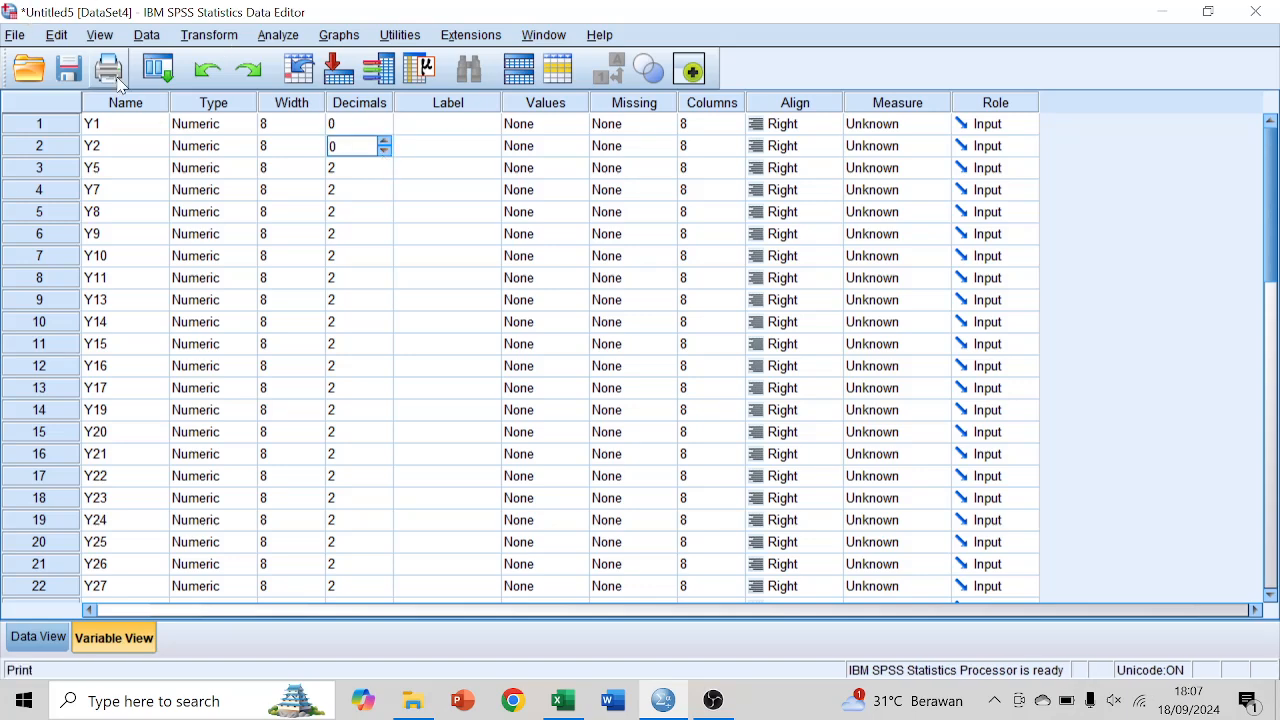
Set the default decimal places for new numeric variables to 0 in the Data options and minimize the output viewer.
left_click(57, 36)
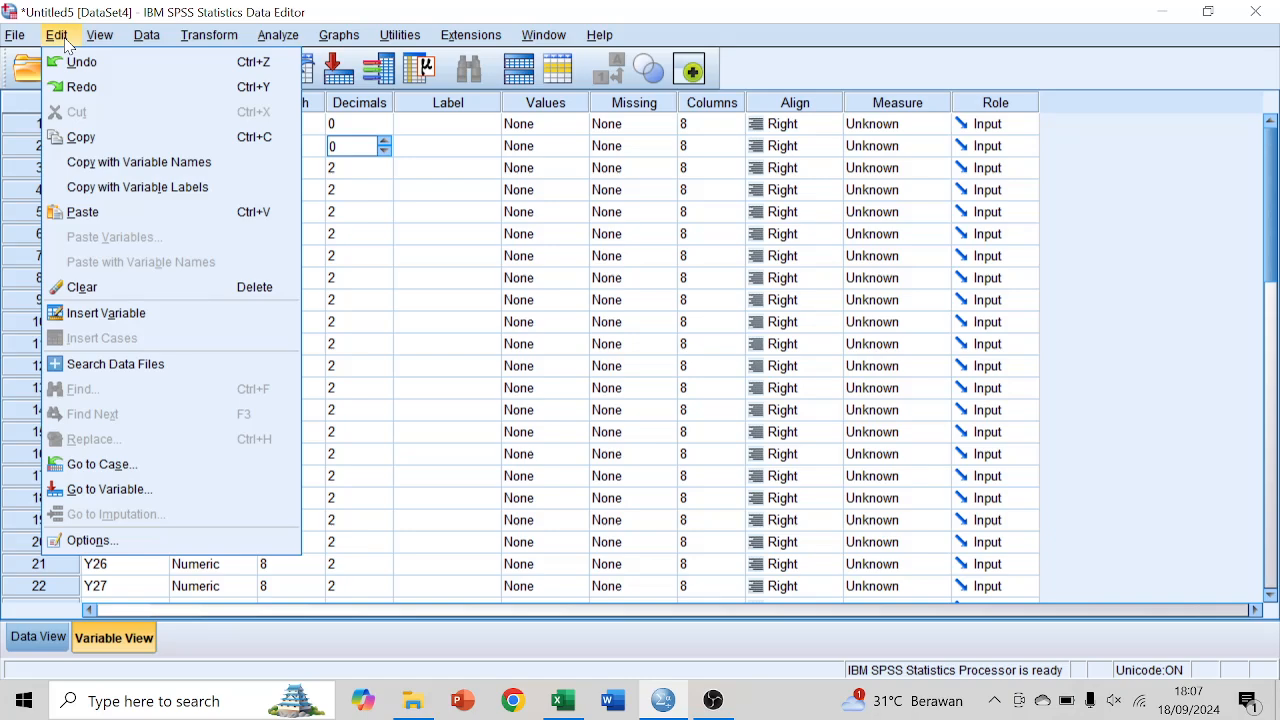
left_click(222, 545)
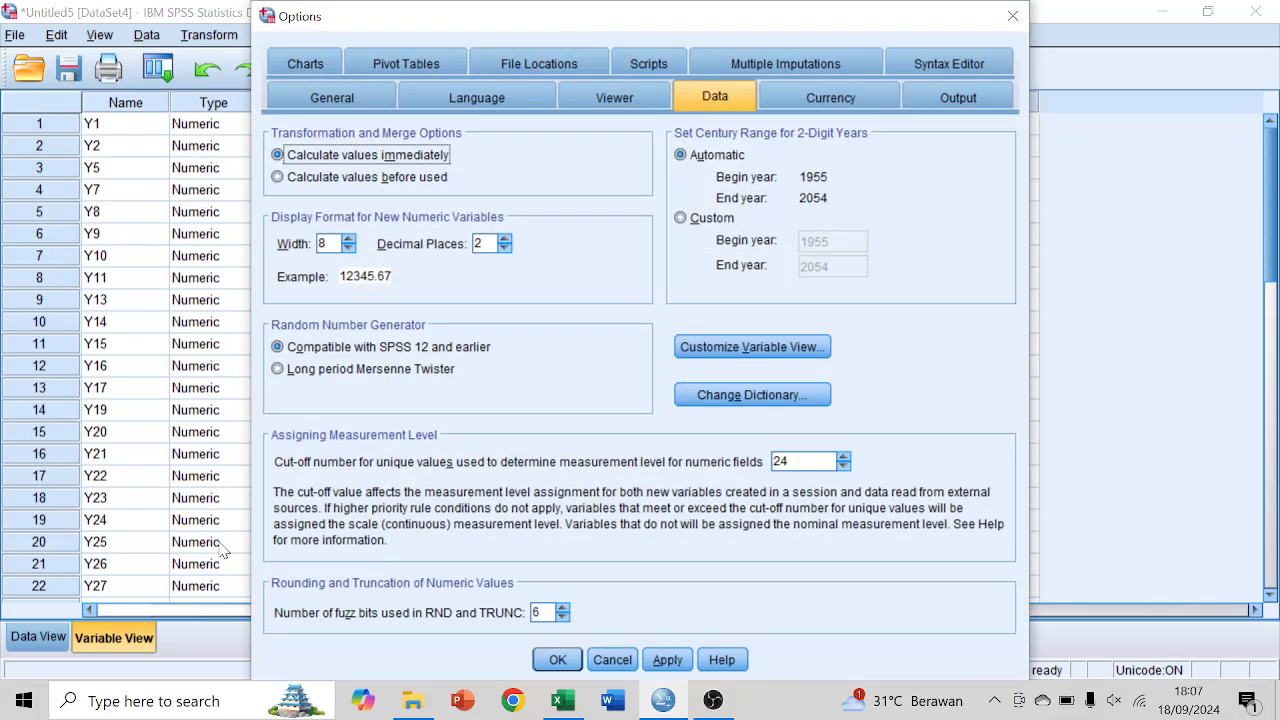
left_click(506, 249)
left_click(506, 249)
left_click(557, 662)
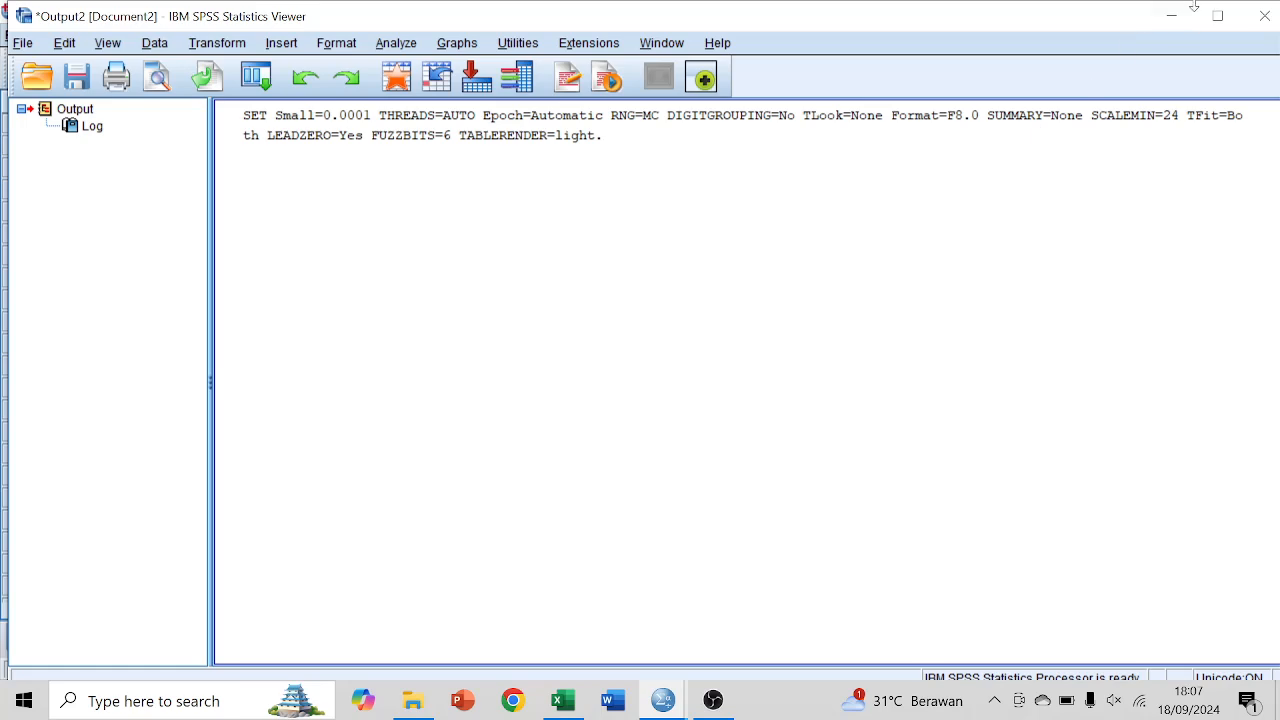
left_click(1171, 14)
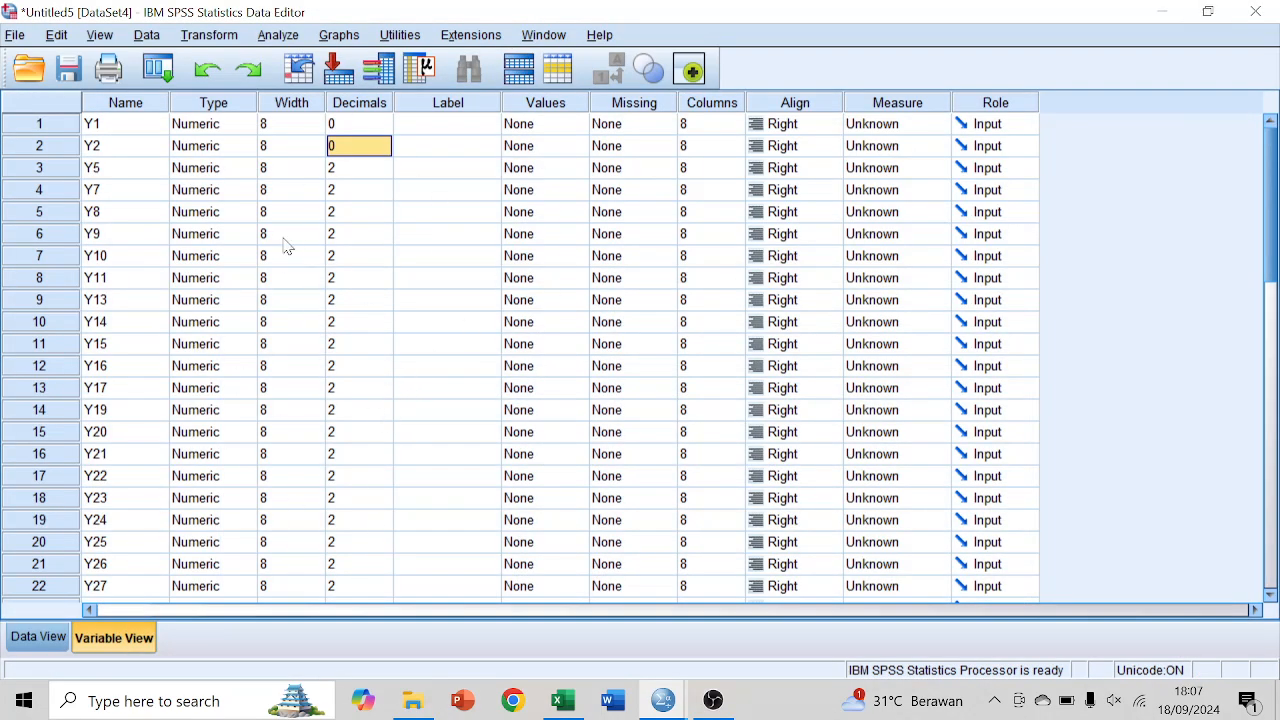
Check the score format in Data View and create a new empty dataset.
left_click(42, 637)
left_click(135, 152)
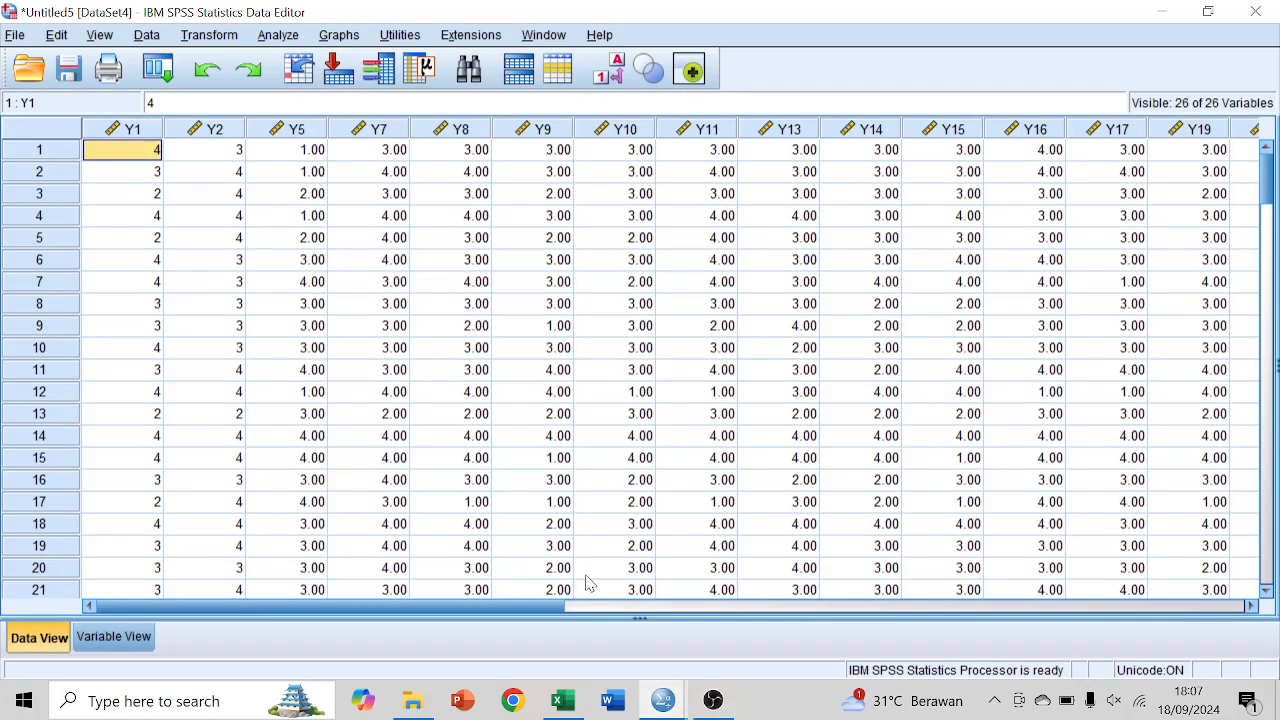
key("ctrl+n")
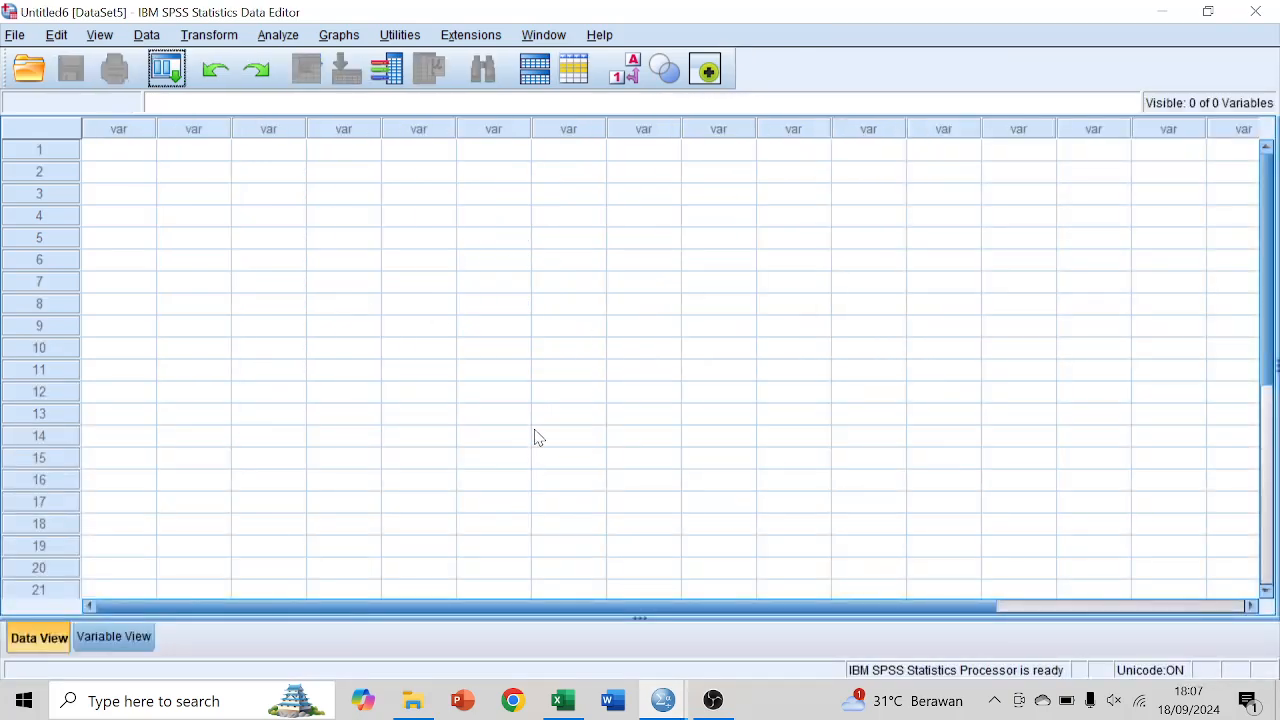
Copy the item scores and totals from L3 to AK138 in the Excel workbook again and switch to the new empty SPSS dataset.
left_click(563, 700)
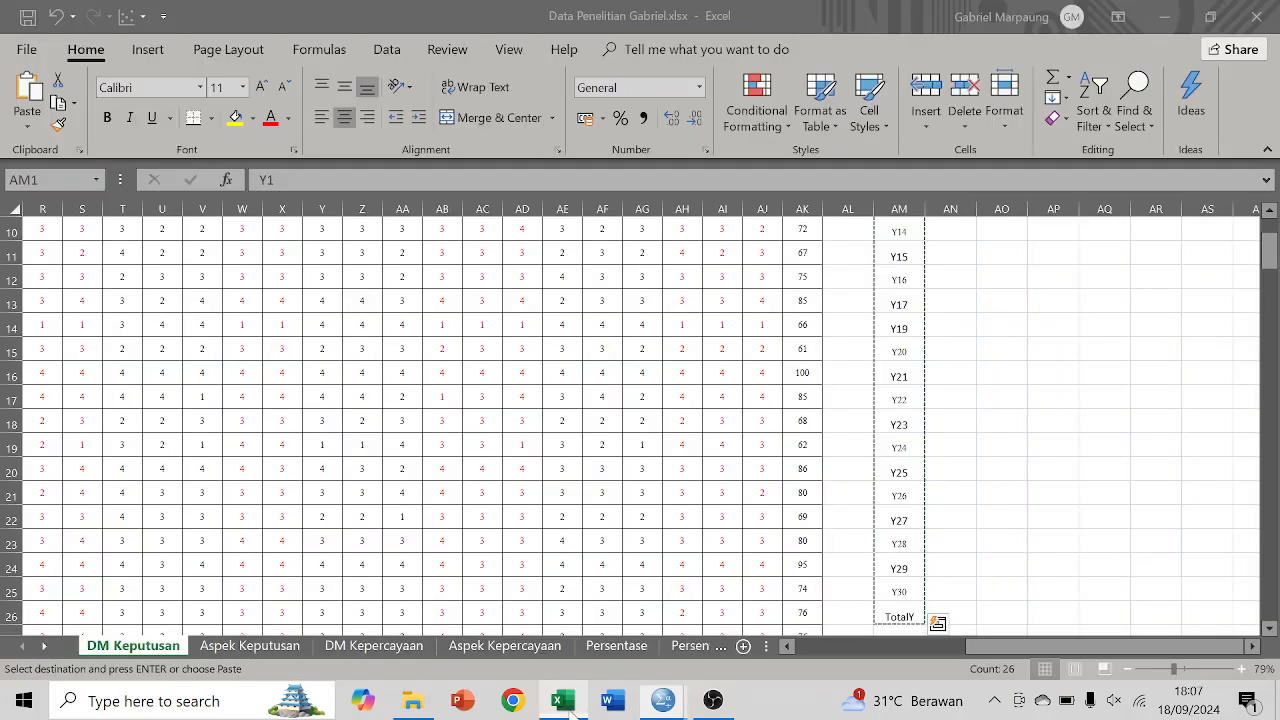
scroll(840, 449, "up", 3)
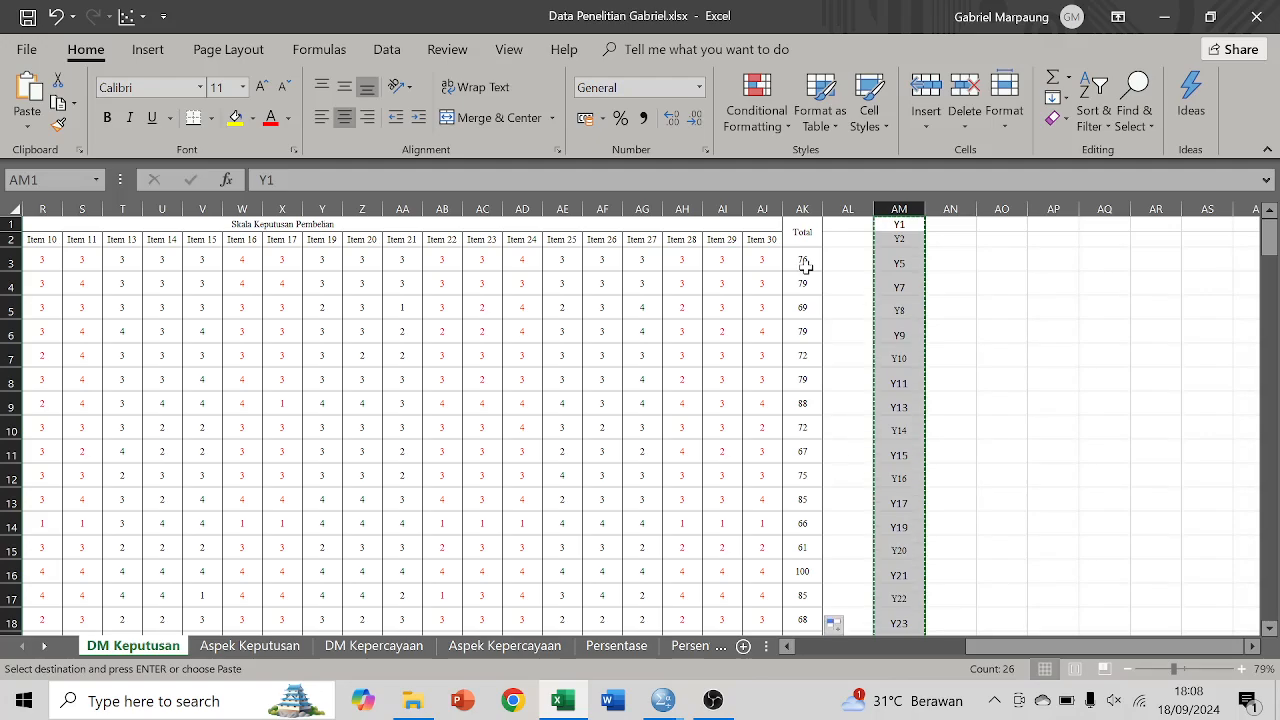
left_click_drag(806, 262, 362, 533)
scroll(312, 526, "up", 20)
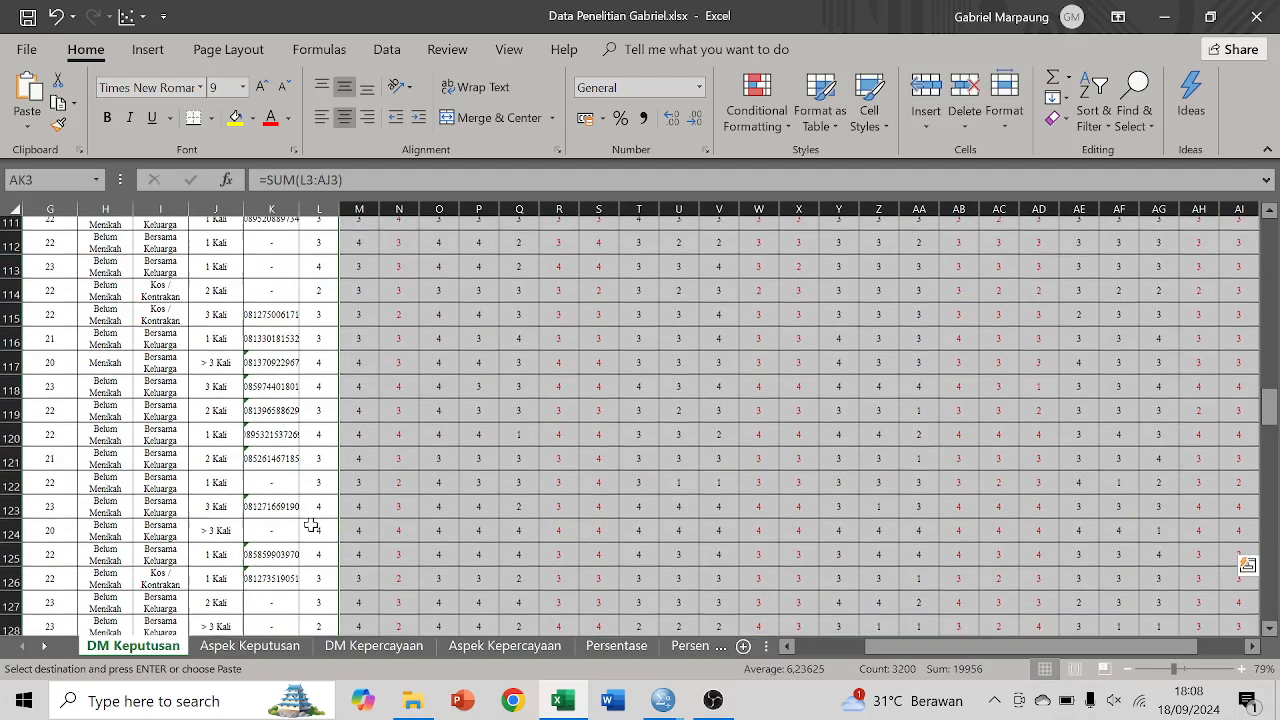
left_click(324, 256)
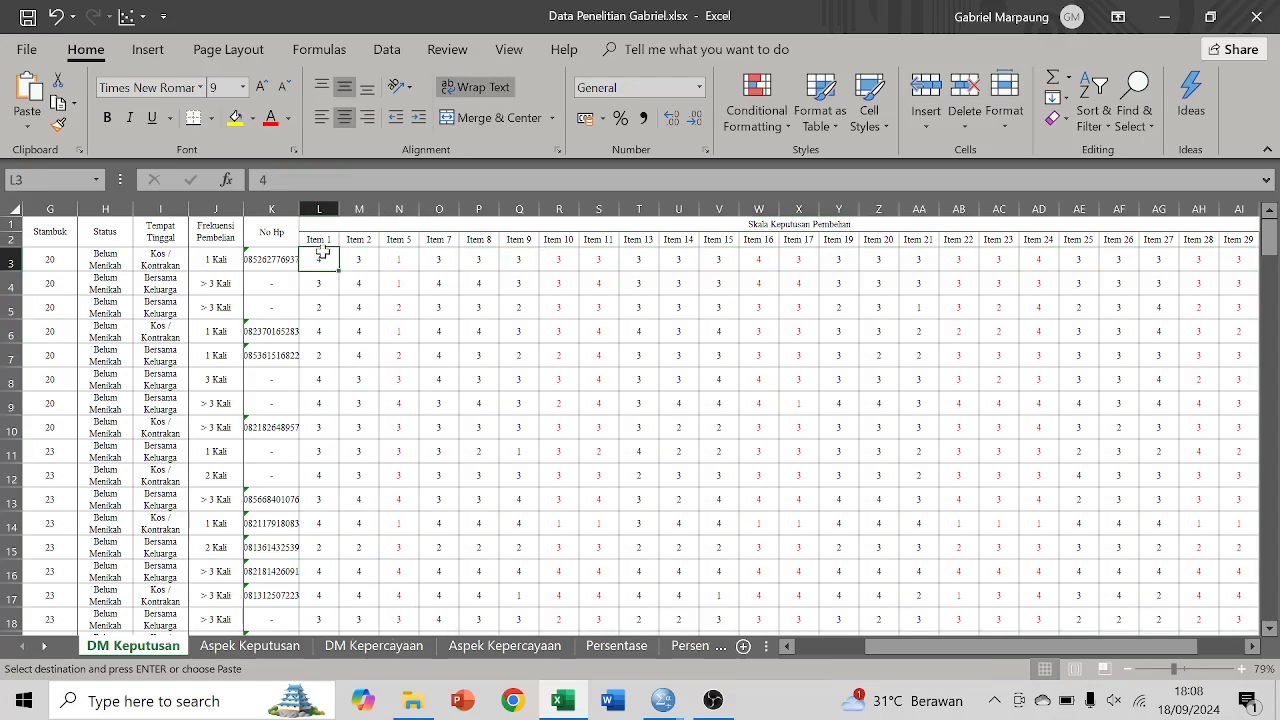
key("ctrl+shift+End")
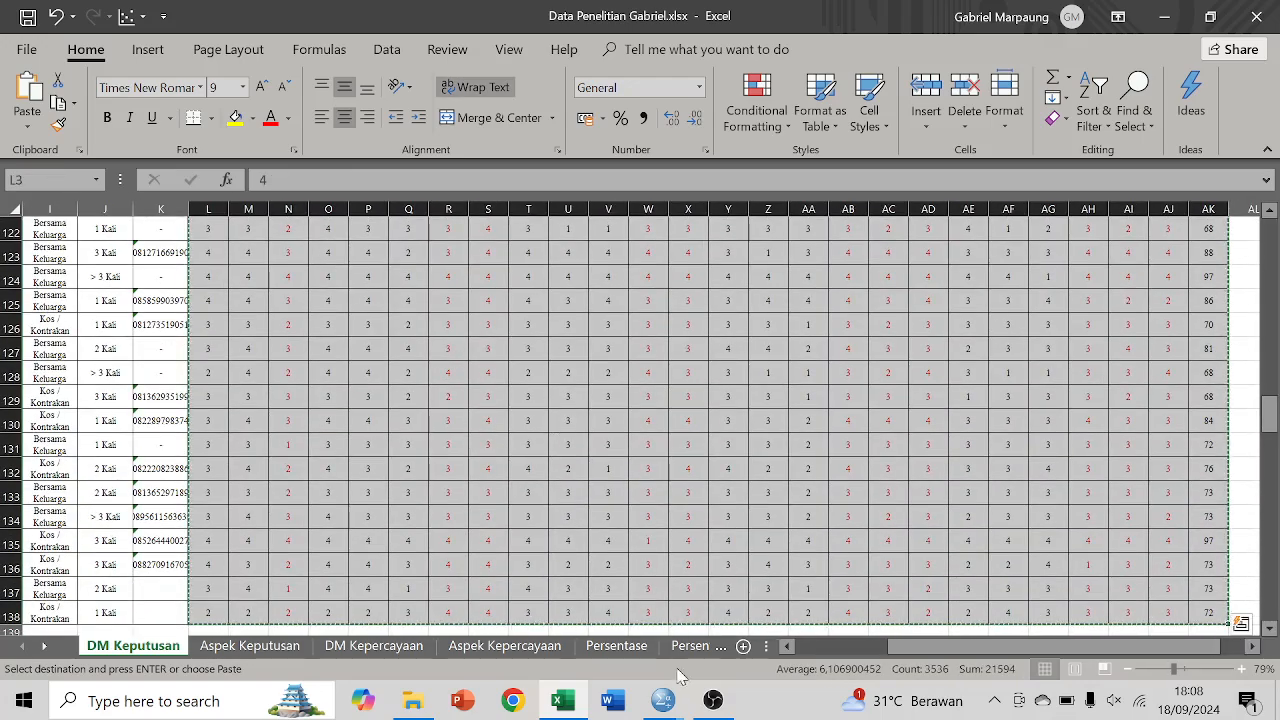
left_click(663, 700)
left_click(822, 638)
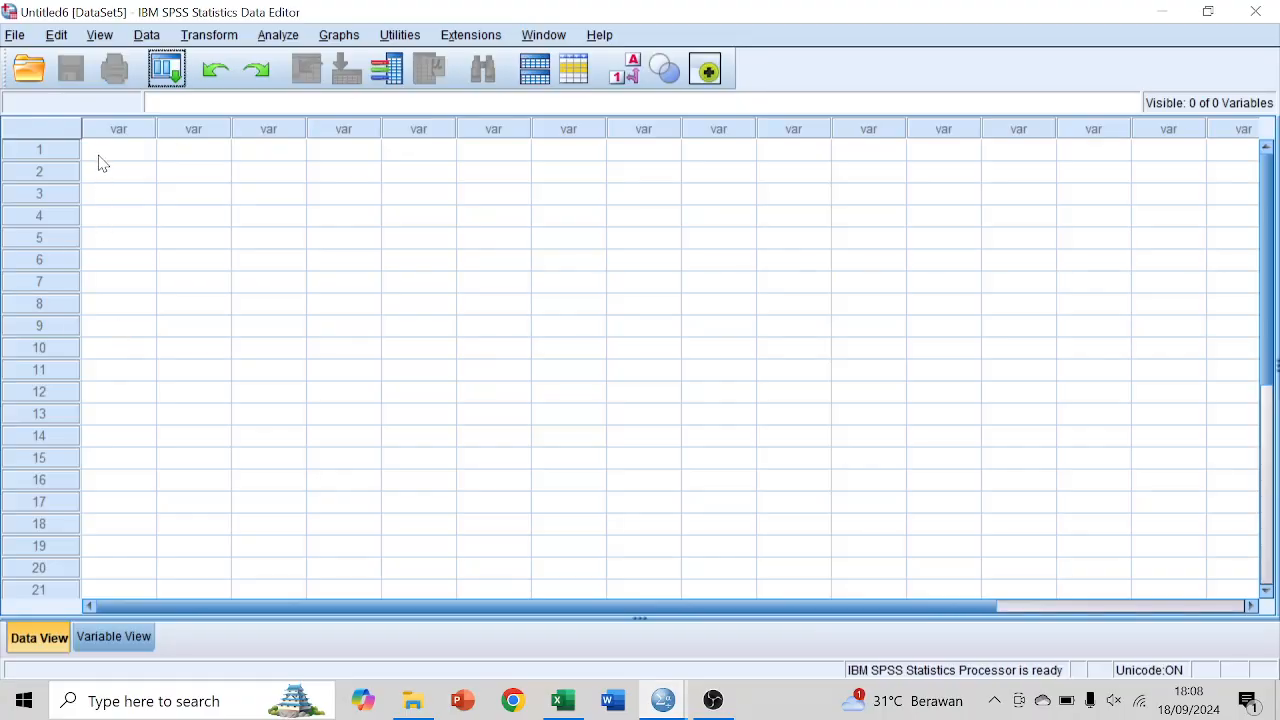
Paste the copied scores into the dataset from the first cell and review the resulting variables in Variable View.
left_click(110, 160)
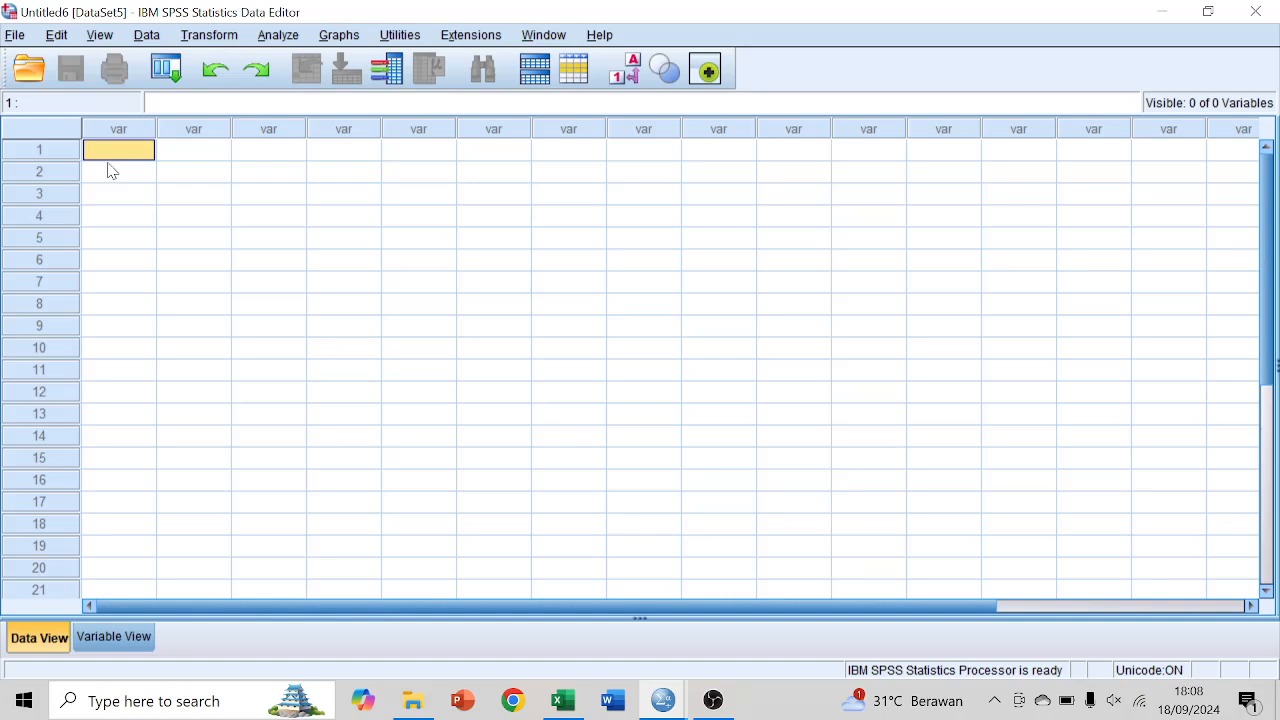
key("ctrl+v")
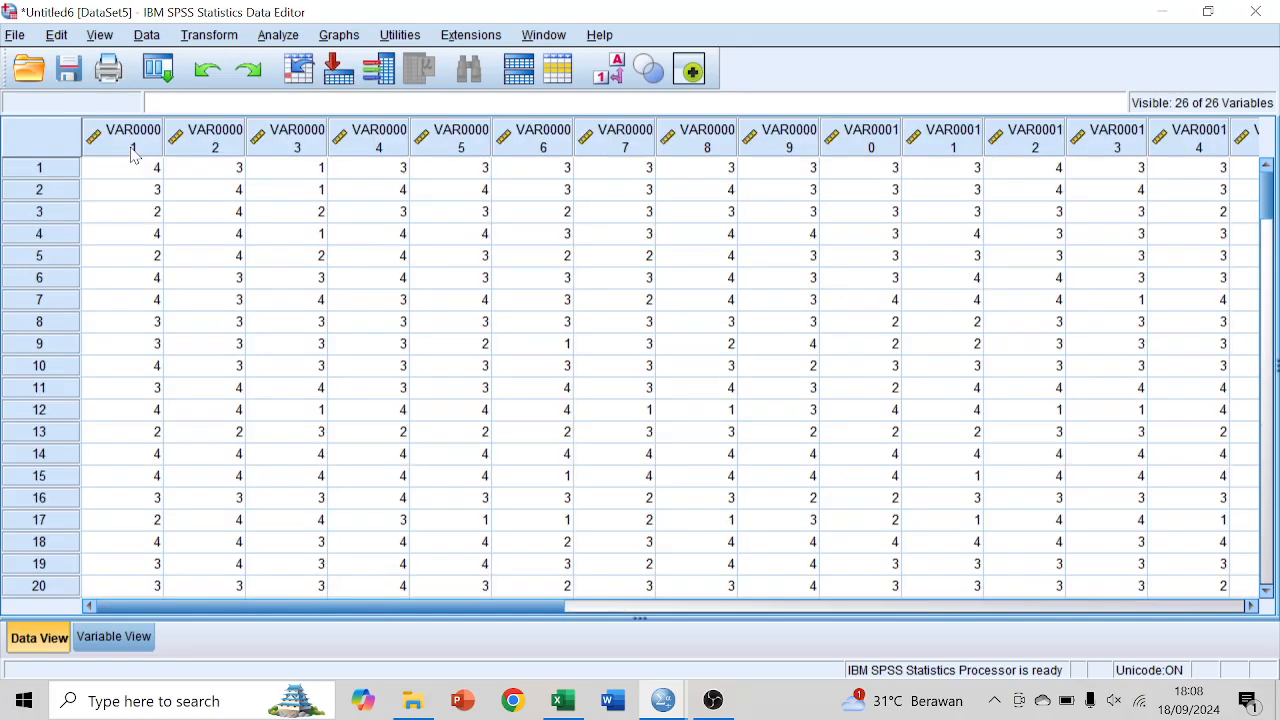
left_click(140, 637)
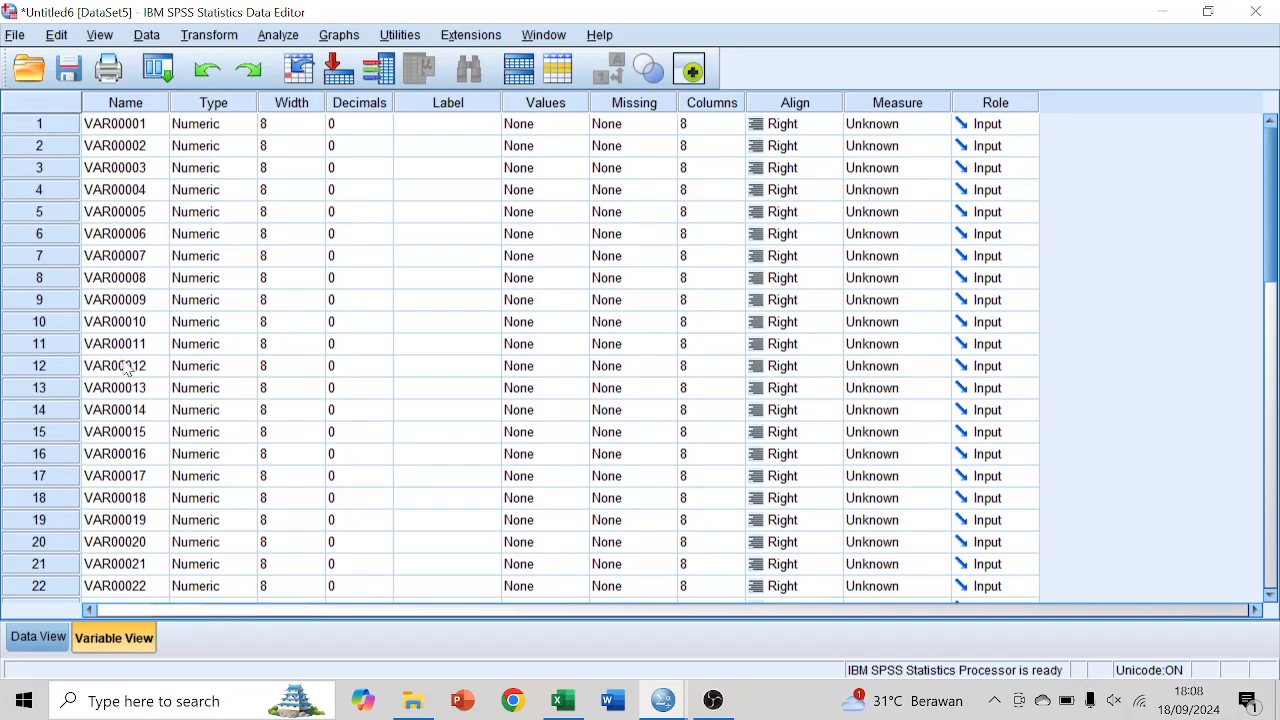
scroll(183, 180, "down", 9)
scroll(183, 180, "up", 9)
Switch to the Excel workbook and copy the variable names Y1 to TotalY from AM1 to AM26.
left_click(572, 702)
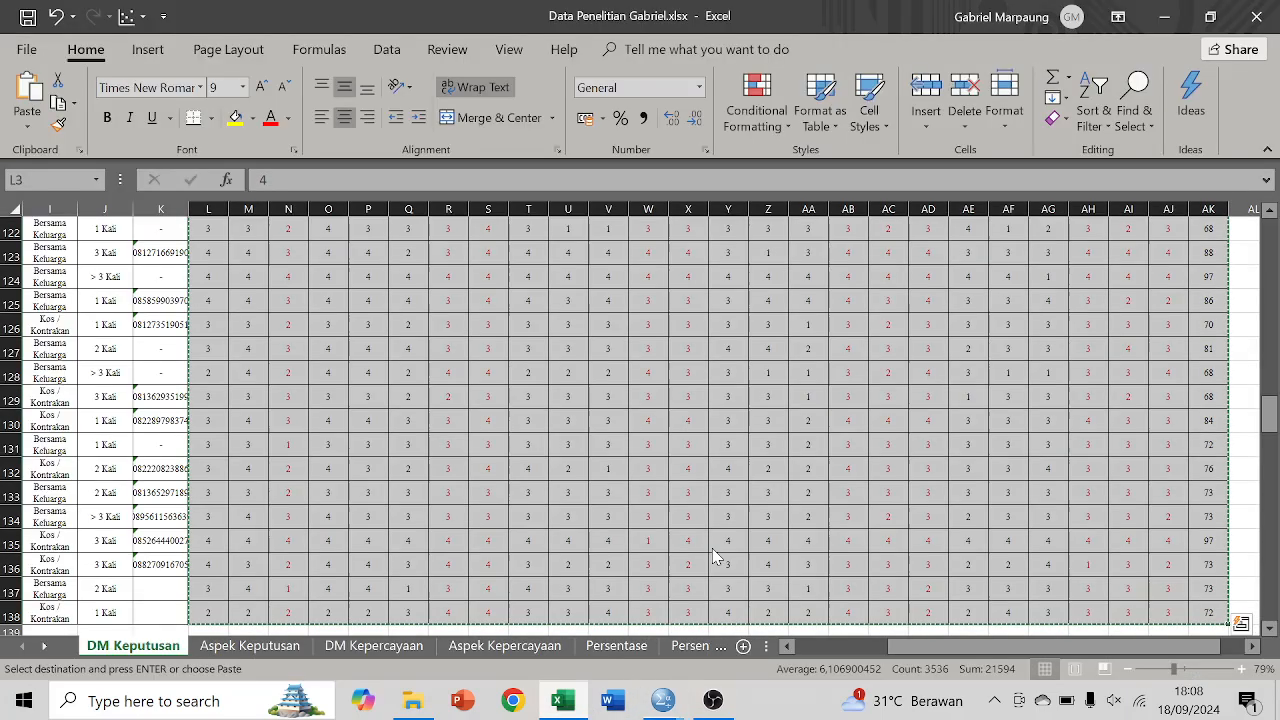
scroll(686, 224, "up", 13)
scroll(686, 224, "right", 4)
scroll(686, 224, "up", 20)
scroll(686, 224, "right", 6)
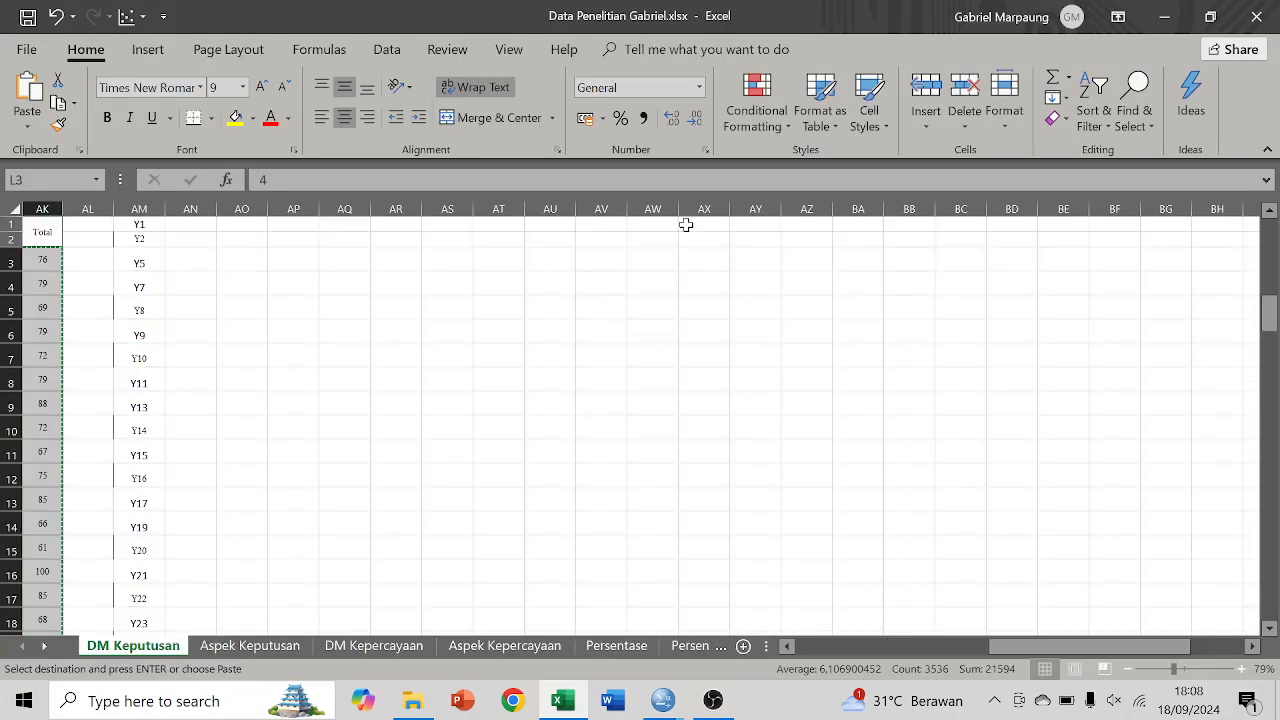
left_click_drag(138, 226, 140, 640)
key("ctrl+c")
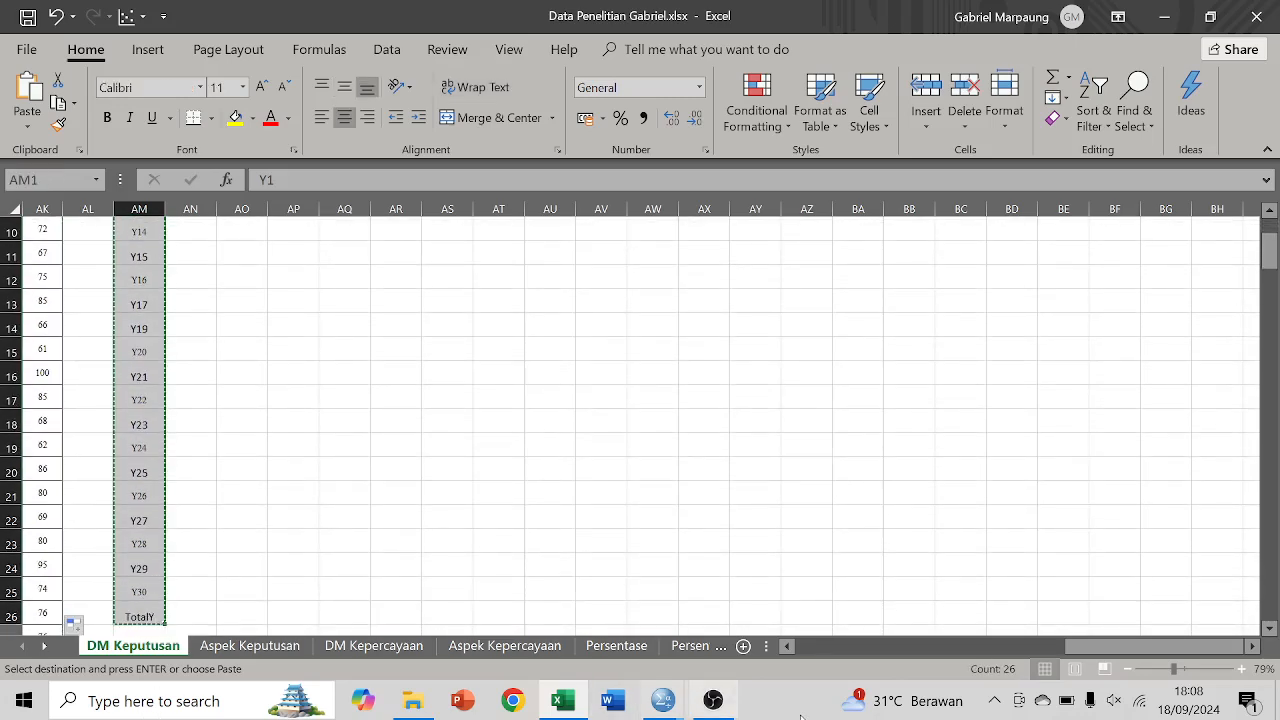
Switch to the Untitled6 dataset in SPSS and paste the copied names over the variable names, starting at the first variable.
left_click(663, 700)
left_click(812, 626)
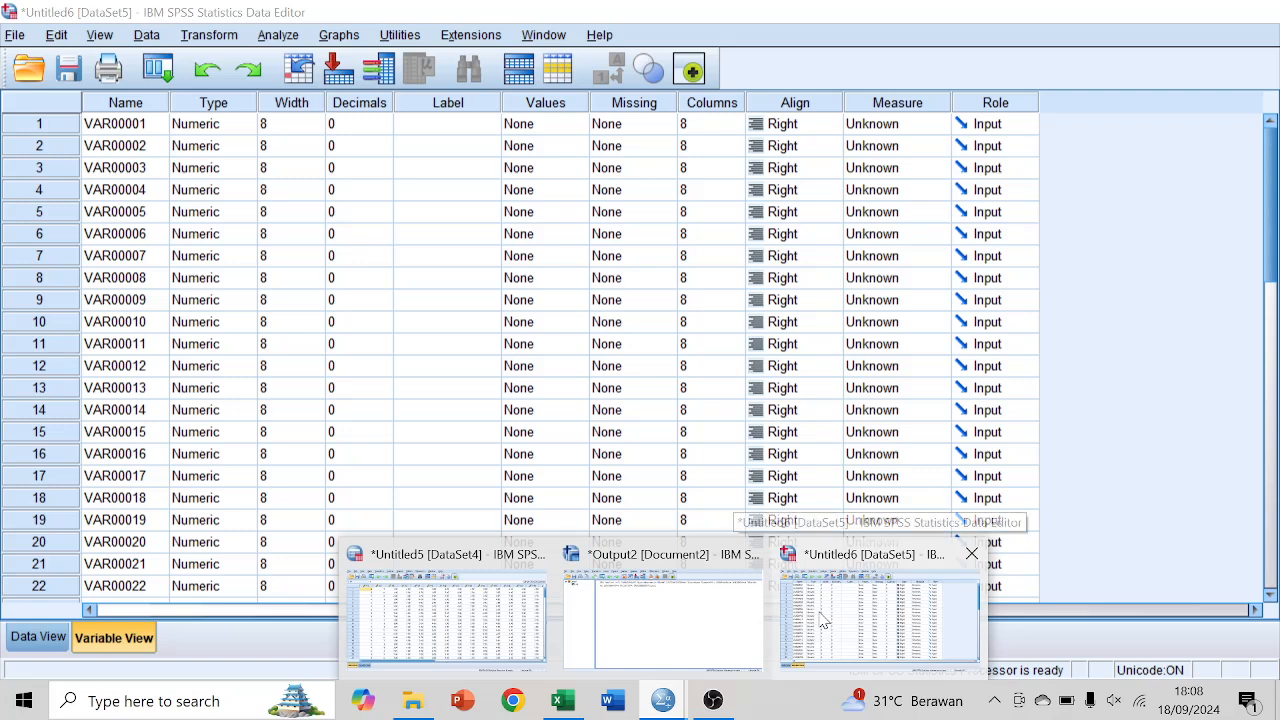
left_click(122, 122)
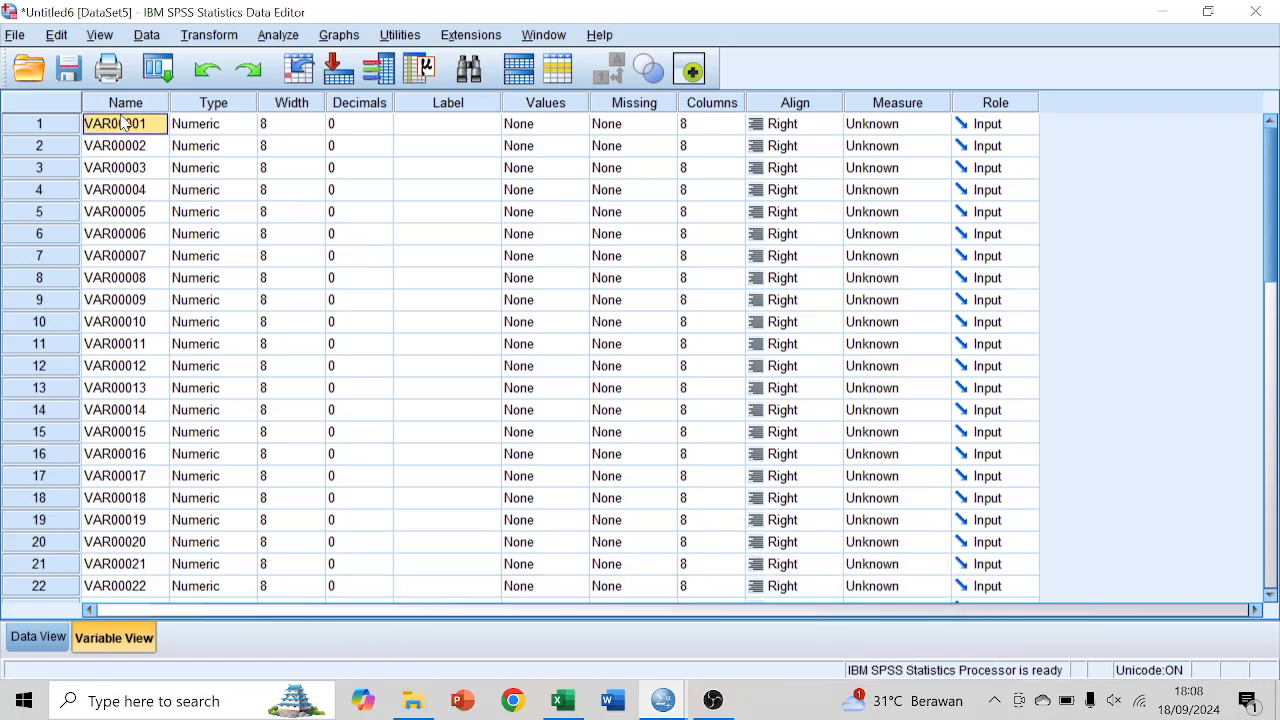
key("ctrl+v")
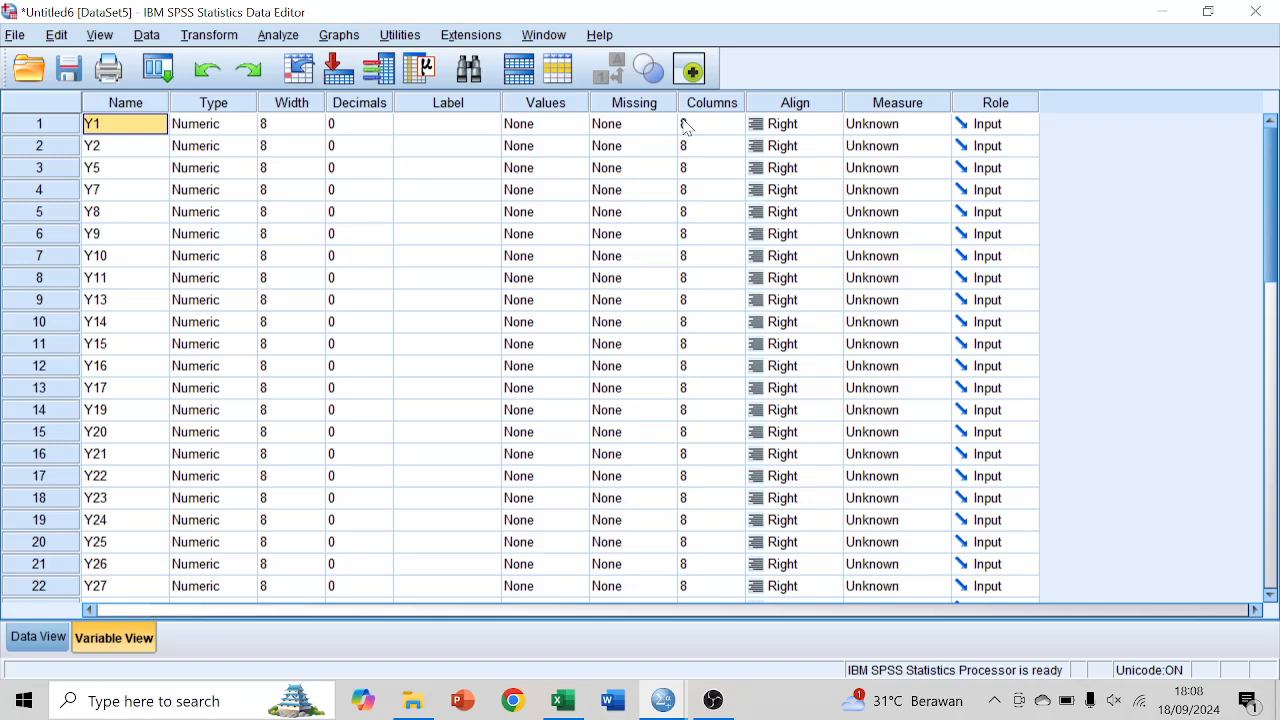
Set the measurement level of variables Y1 and Y2 to Scale.
left_click(925, 125)
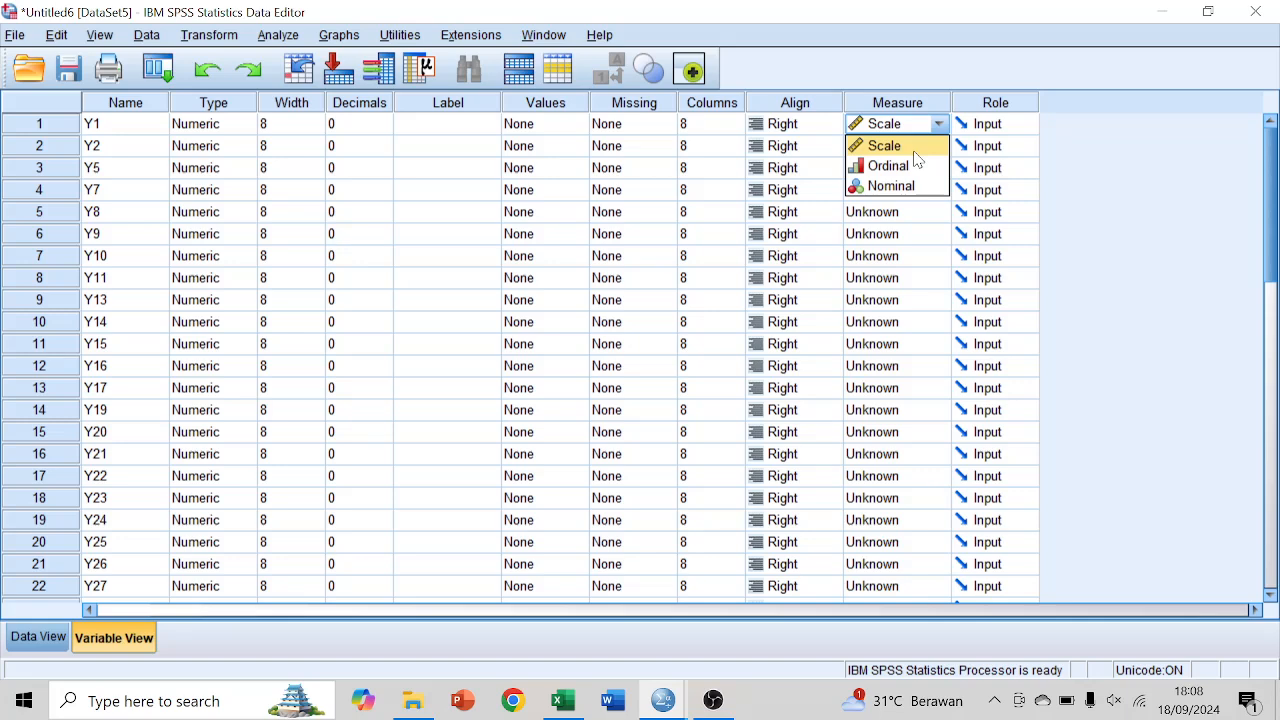
left_click(882, 147)
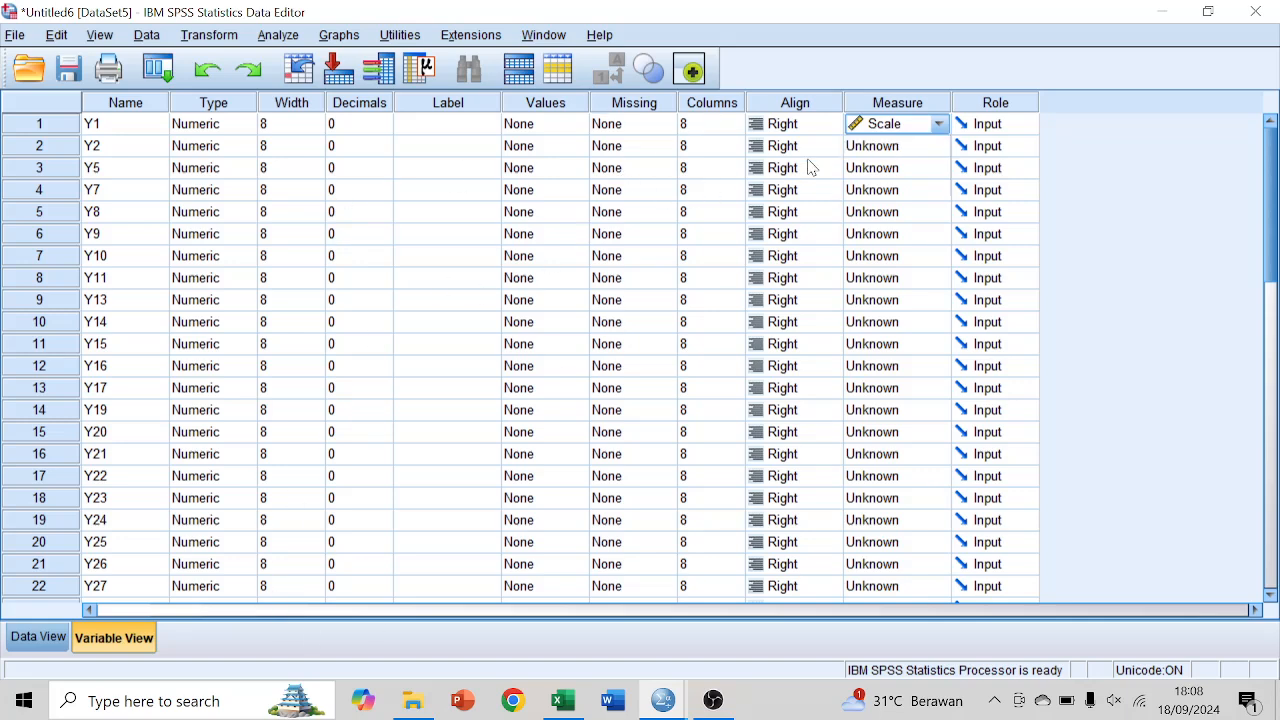
left_click(857, 150)
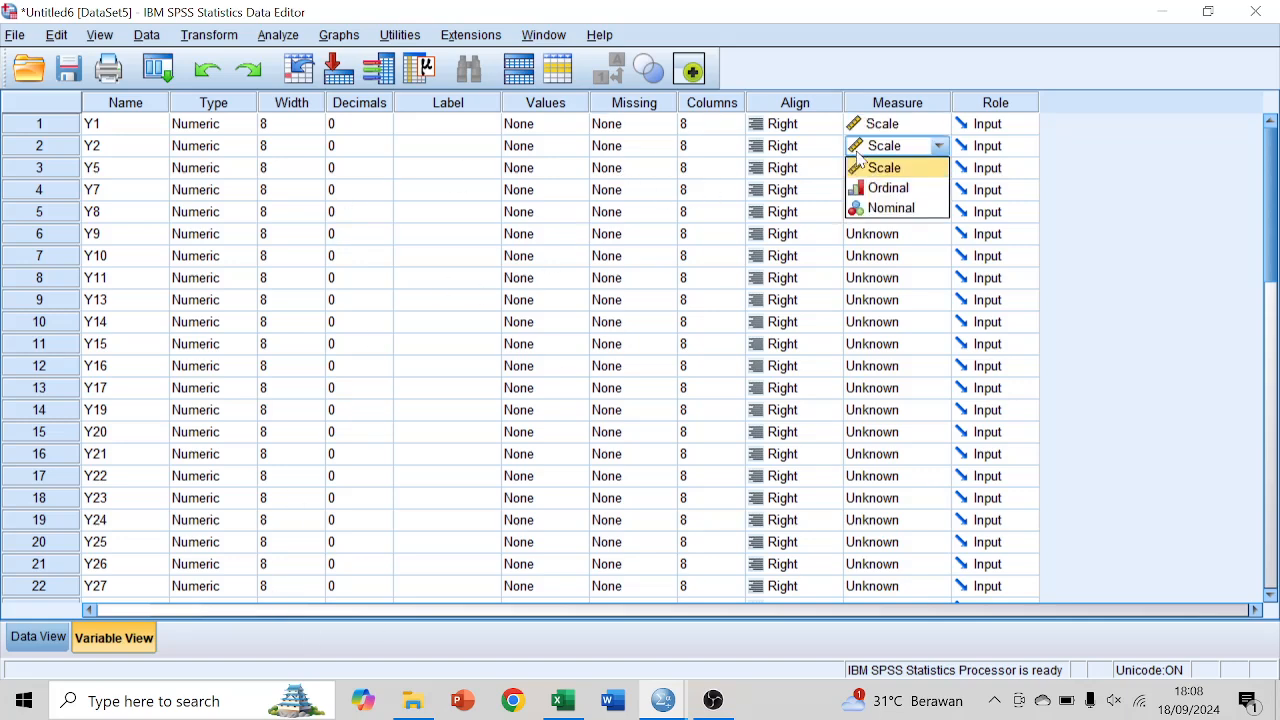
left_click(869, 175)
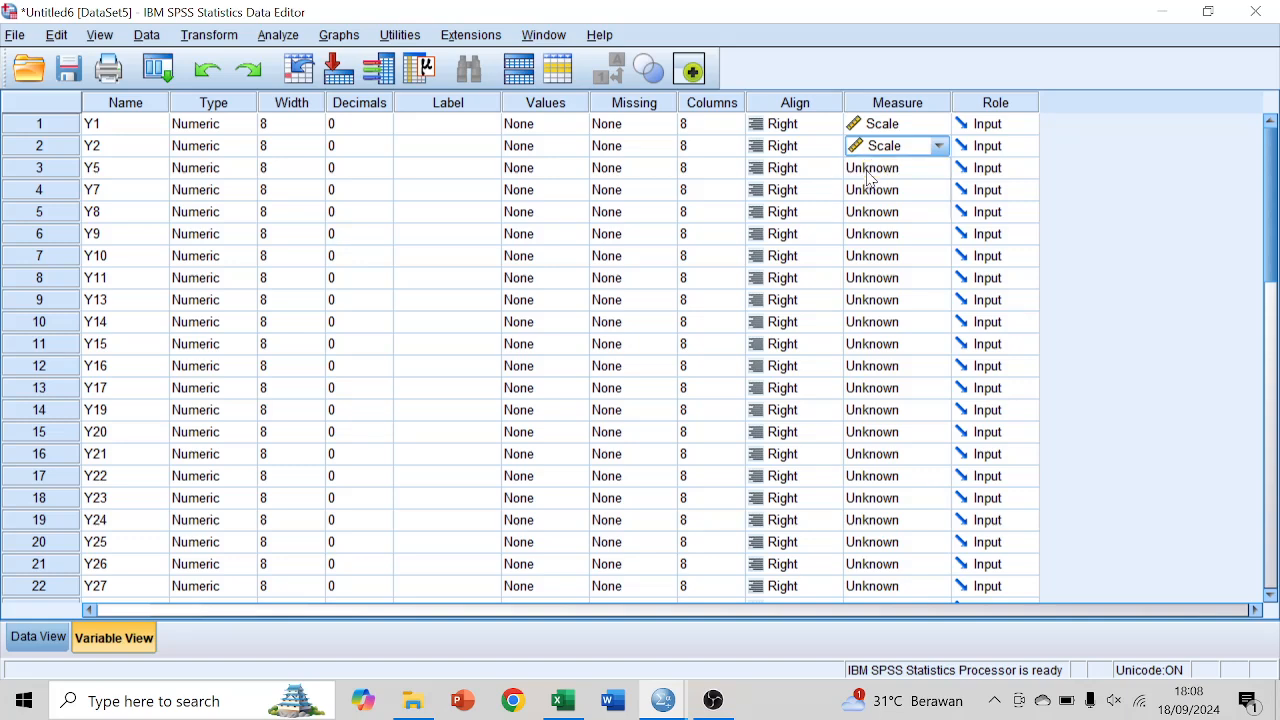
Copy the Scale measurement level from Y1 to variables Y5, Y7, Y8 and Y9.
left_click(896, 128)
left_click(895, 142)
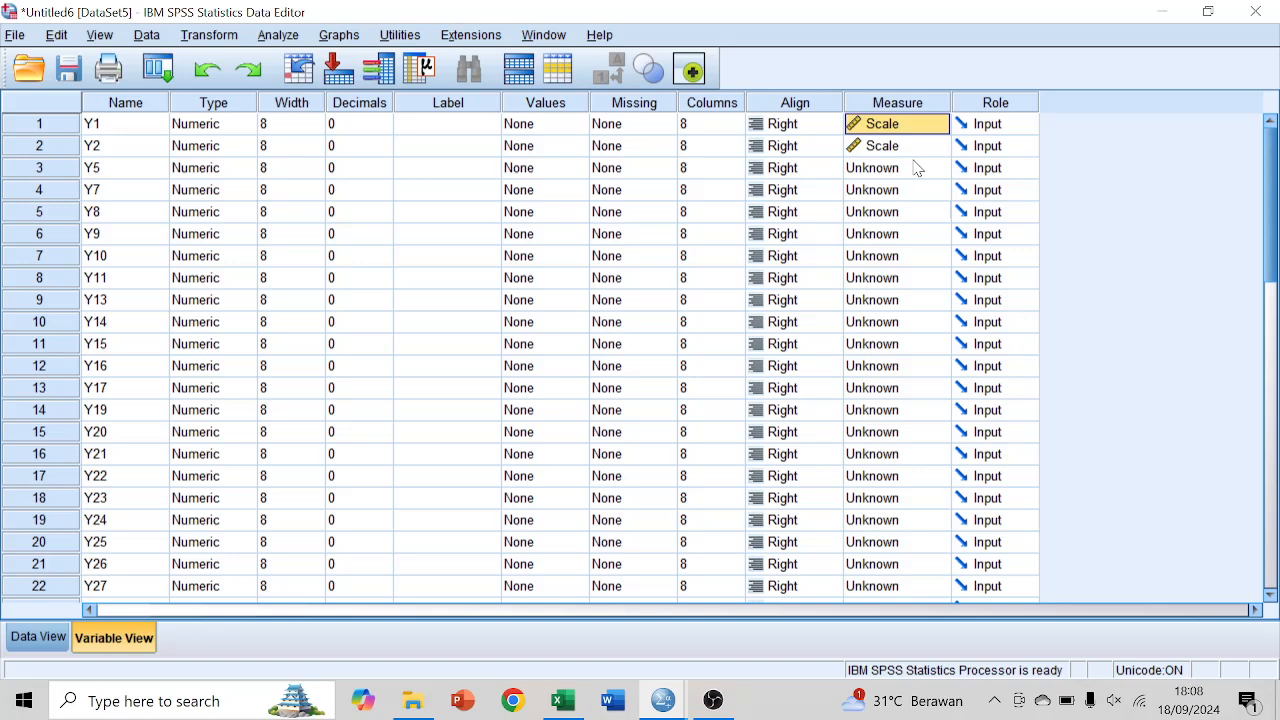
key("Down")
key("Down")
key("ctrl+v")
key("Down")
key("ctrl+v")
key("Down")
key("ctrl+v")
key("Down")
key("ctrl+v")
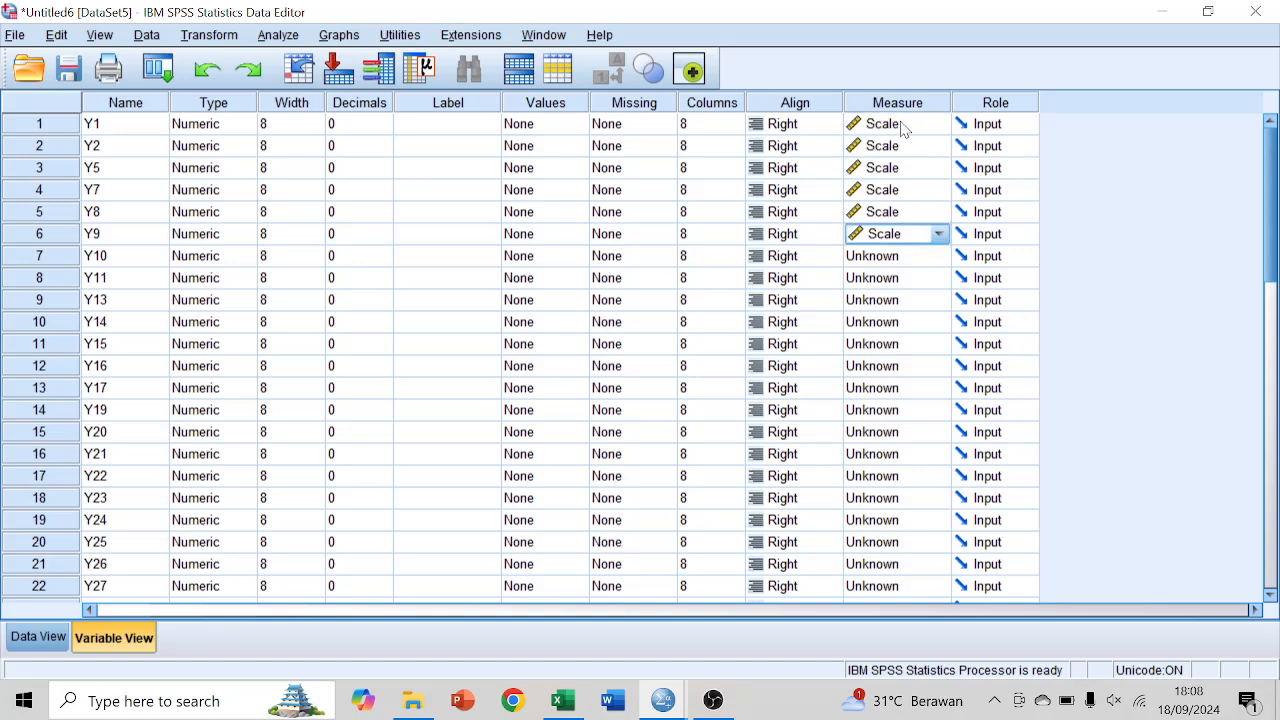
Copy the Scale measurement level to all remaining variables down to TotalY.
left_click(903, 128)
left_click(900, 143)
left_click_drag(903, 130, 903, 147)
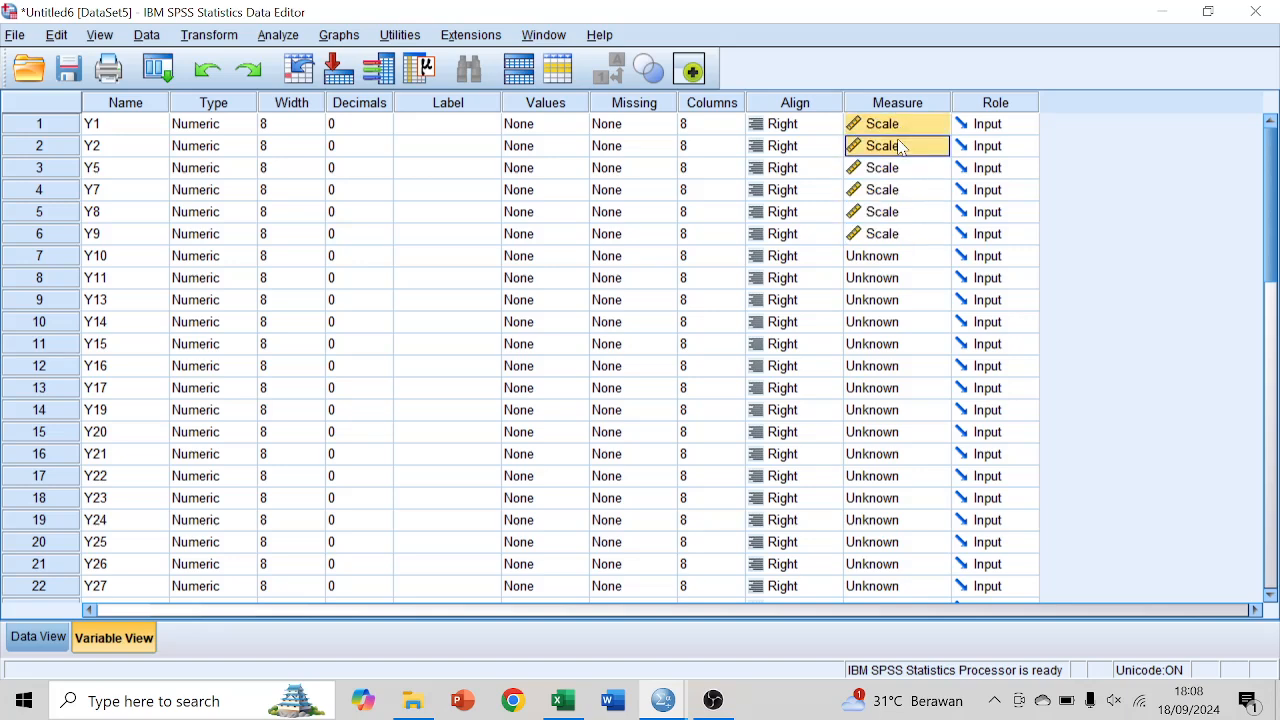
left_click(900, 238)
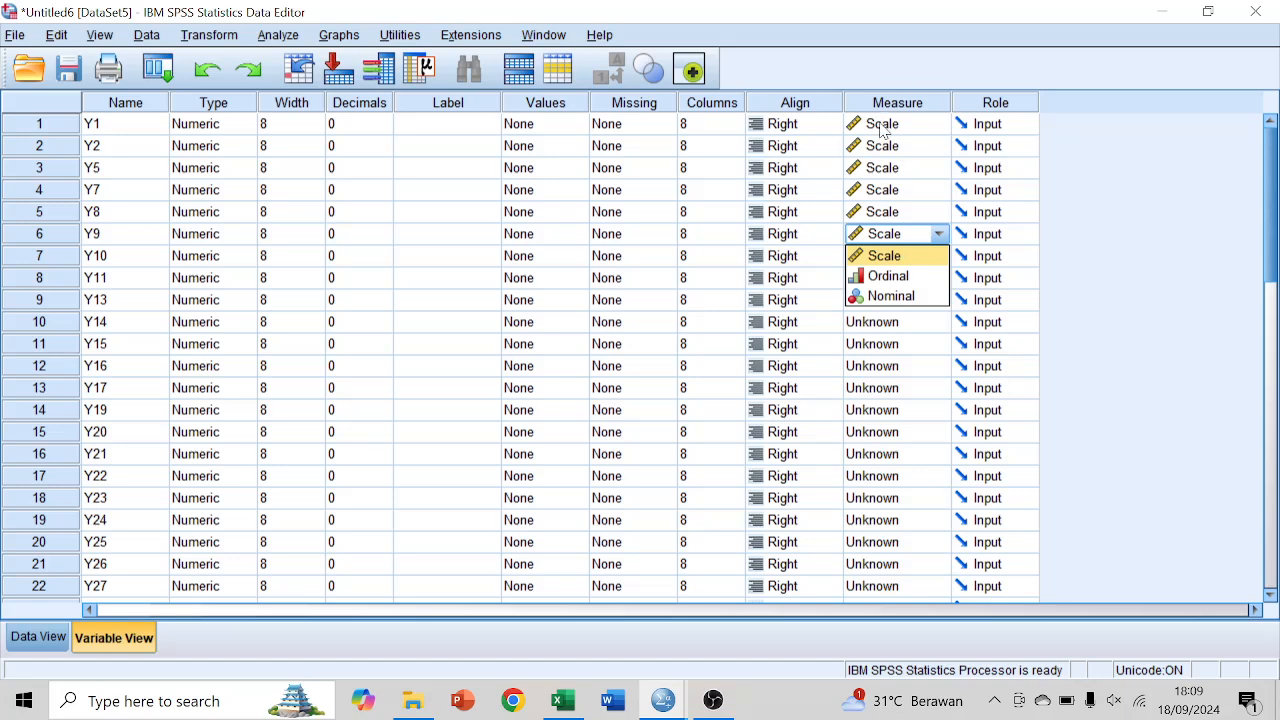
mouse_move(883, 128)
left_mouse_down()
mouse_move(890, 345)
mouse_move(886, 130)
left_mouse_up()
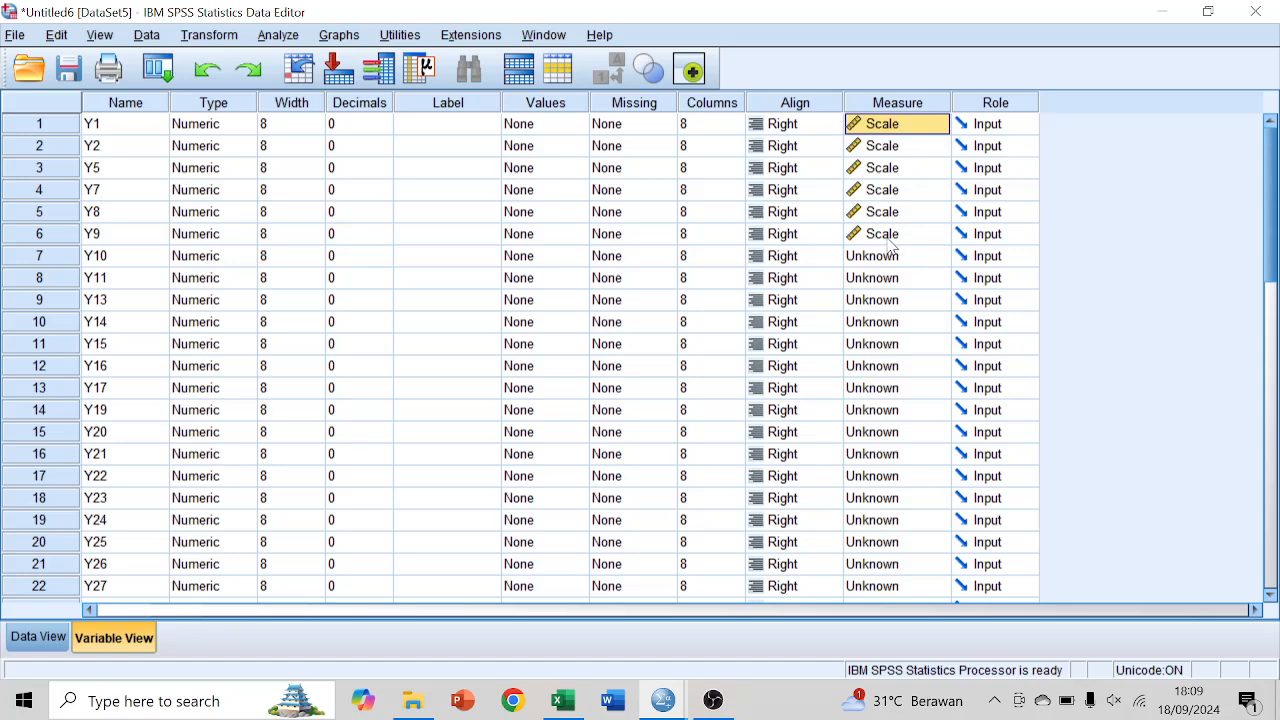
mouse_move(890, 245)
left_mouse_down()
mouse_move(900, 620)
mouse_move(868, 186)
mouse_move(895, 265)
mouse_move(893, 233)
left_mouse_up()
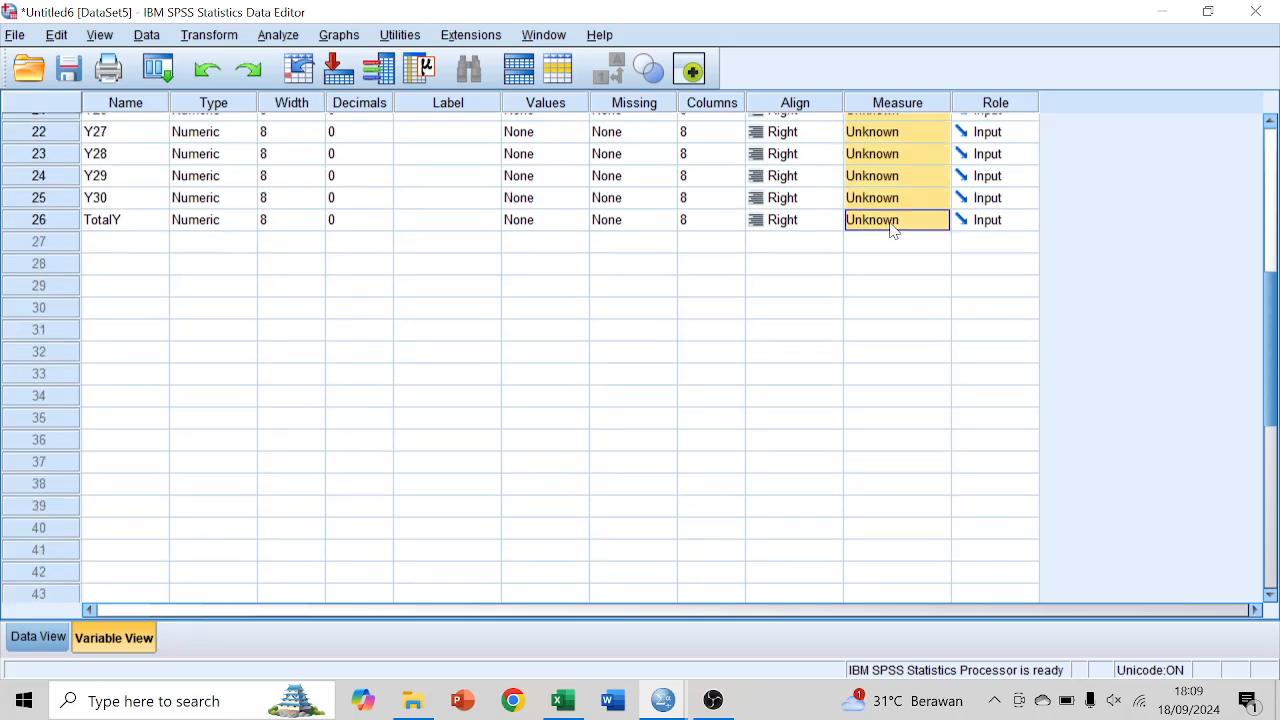
key("ctrl+v")
scroll(893, 230, "up", 7)
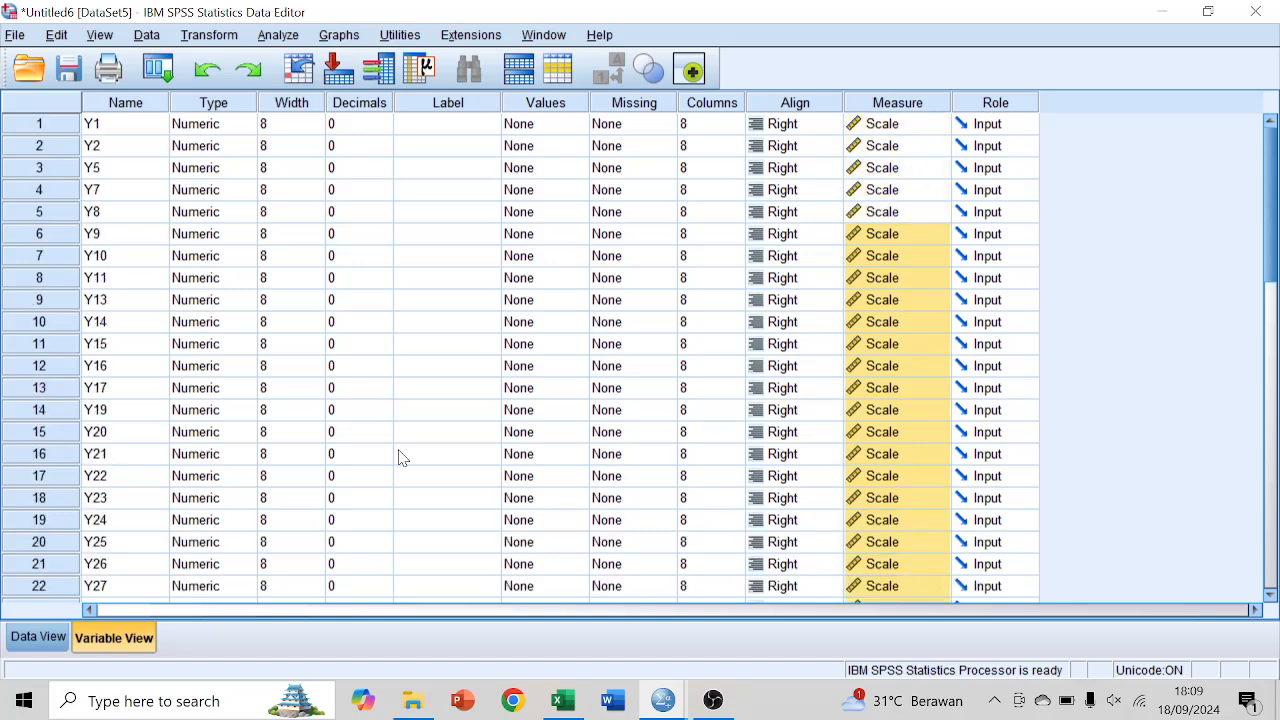
Compare the Name and Label columns in Variable View with the column headings of the scores in Data View.
left_click(122, 108)
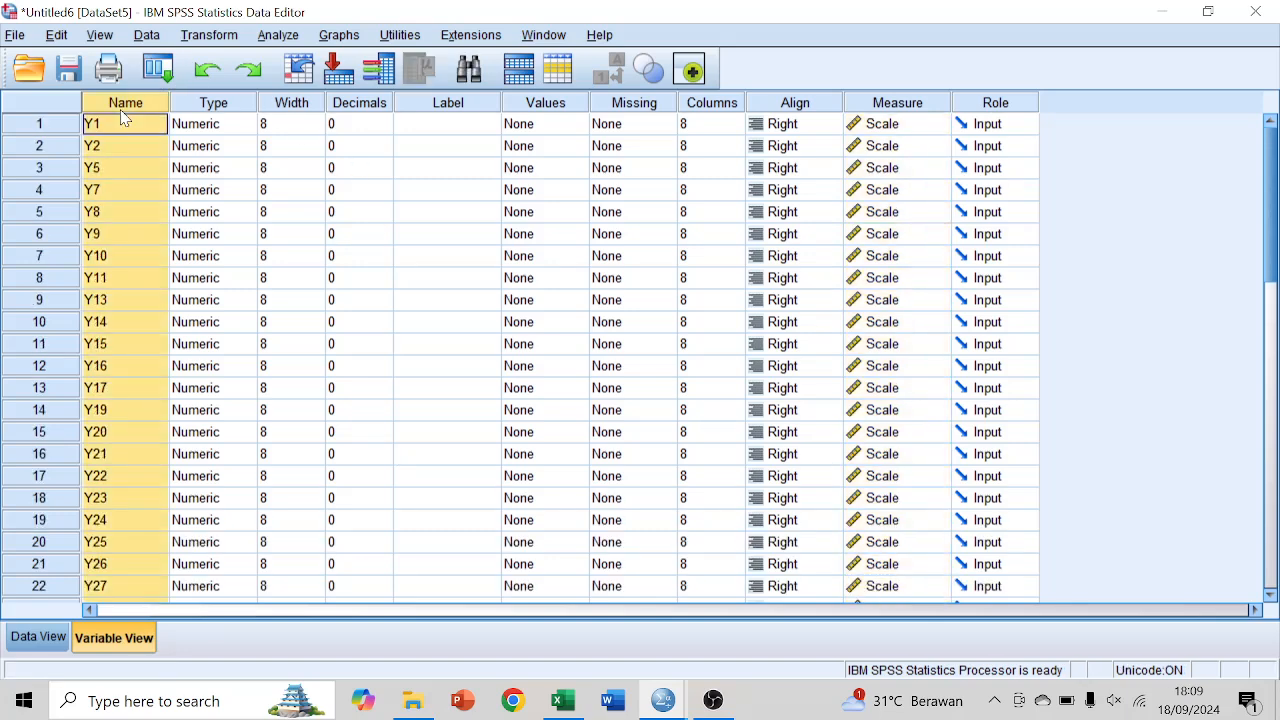
left_click(474, 106)
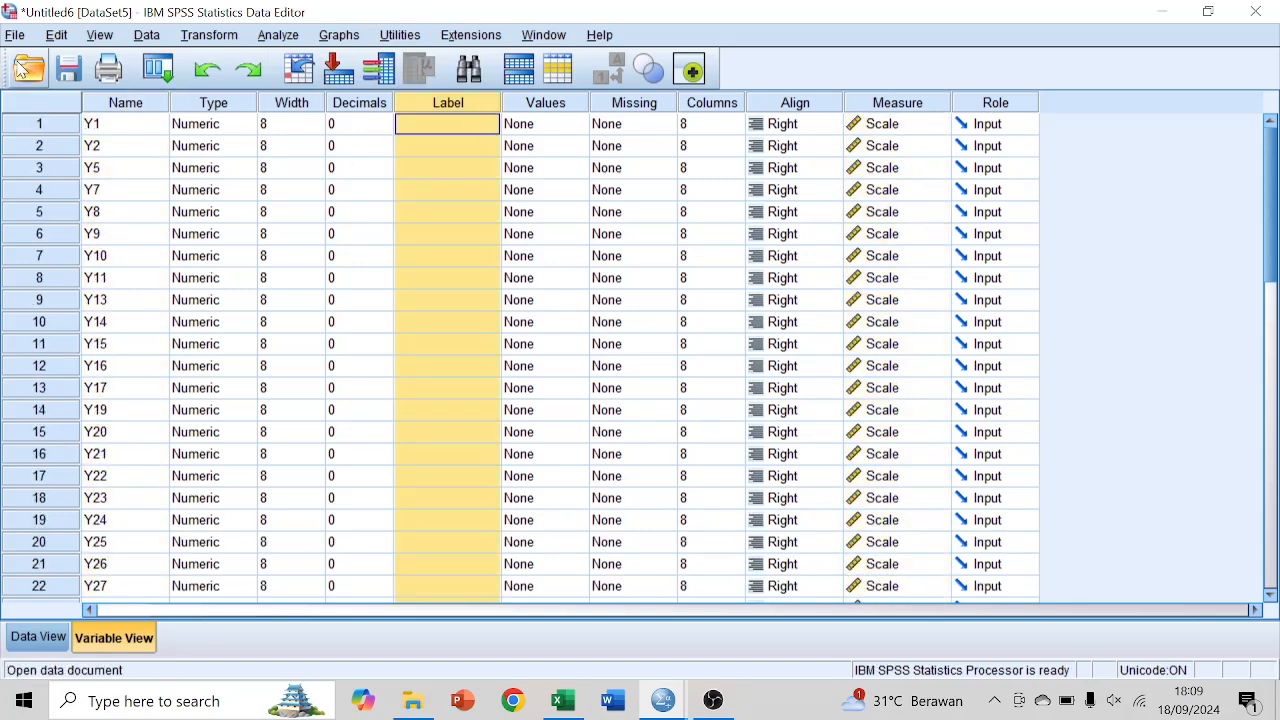
left_click(126, 104)
left_click(38, 637)
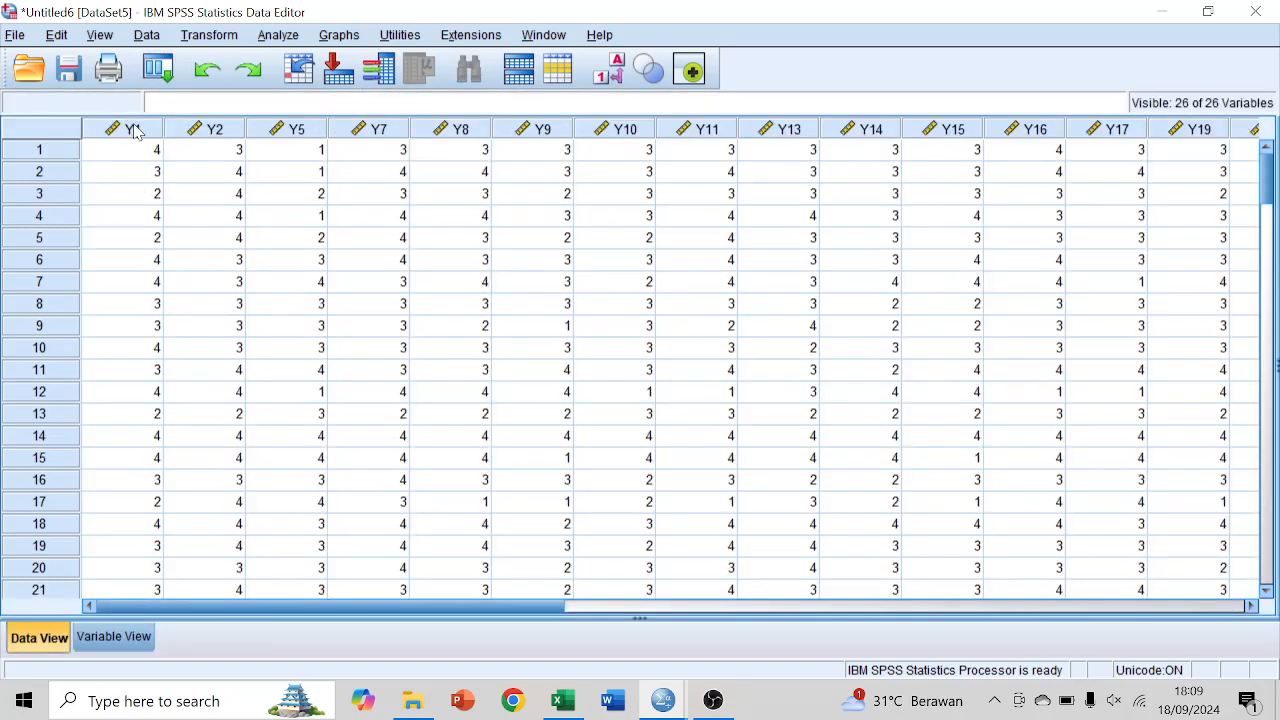
left_click_drag(137, 132, 763, 166)
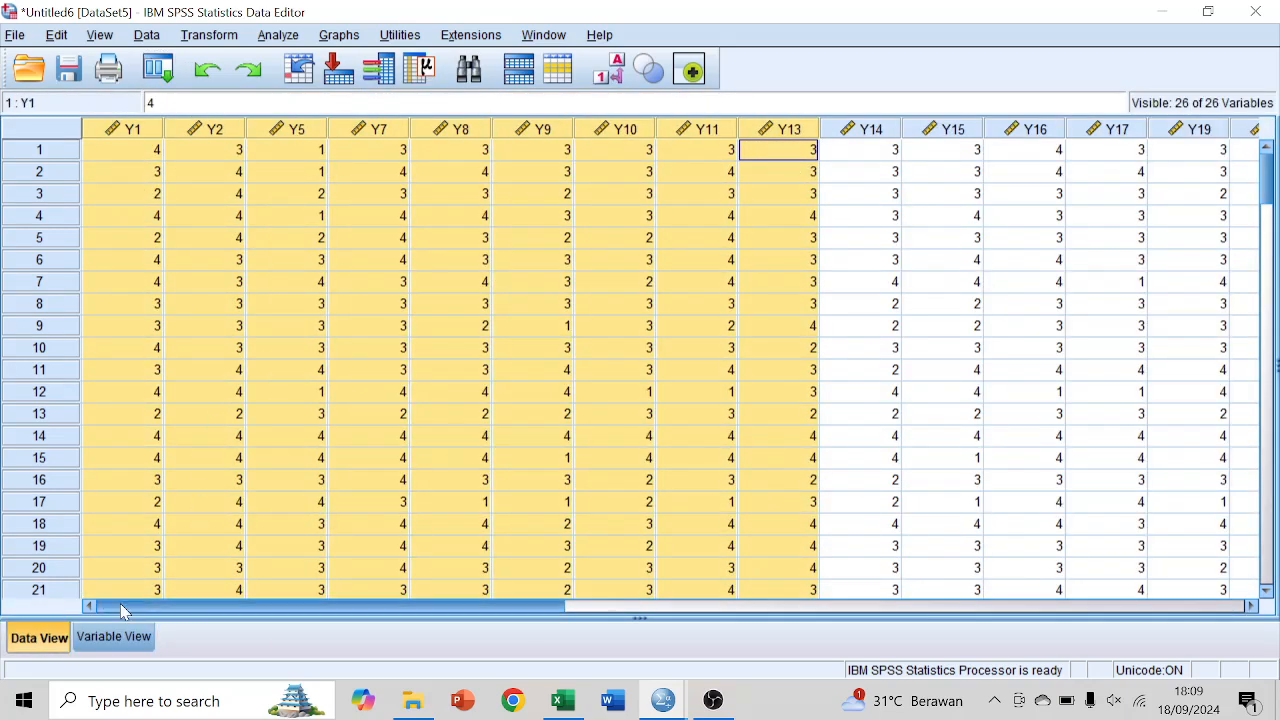
left_click(116, 637)
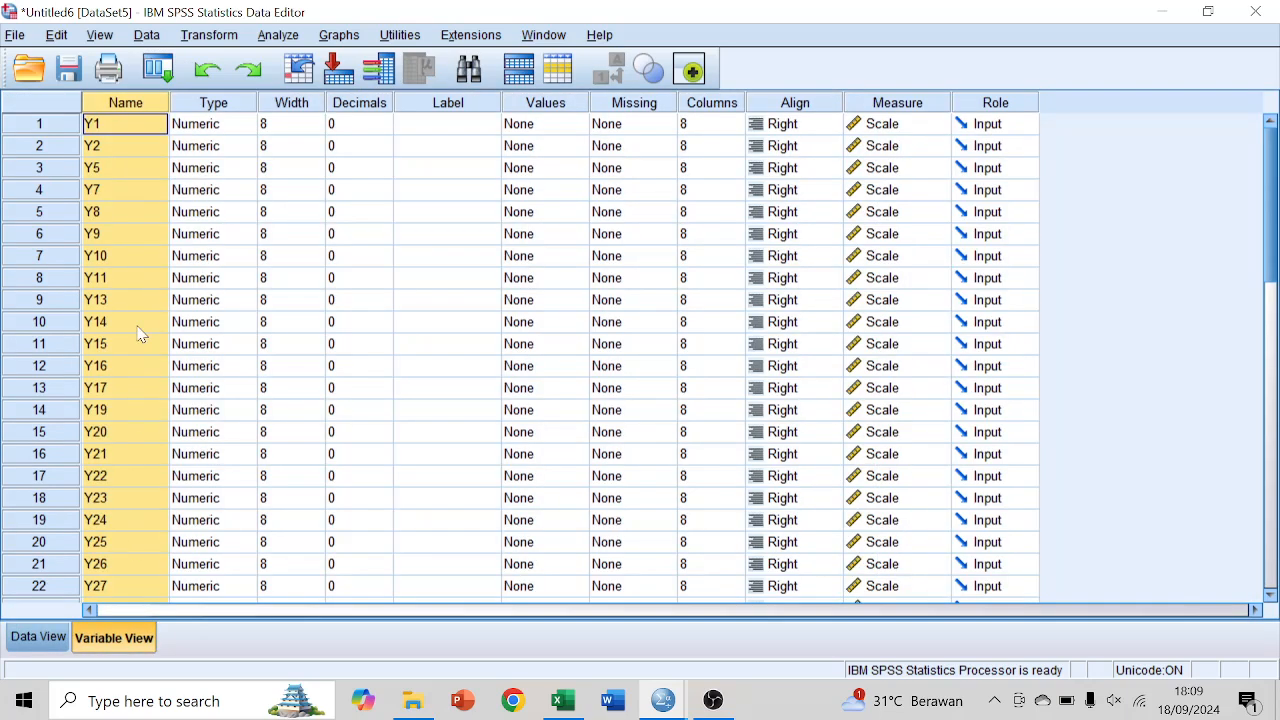
left_click(448, 103)
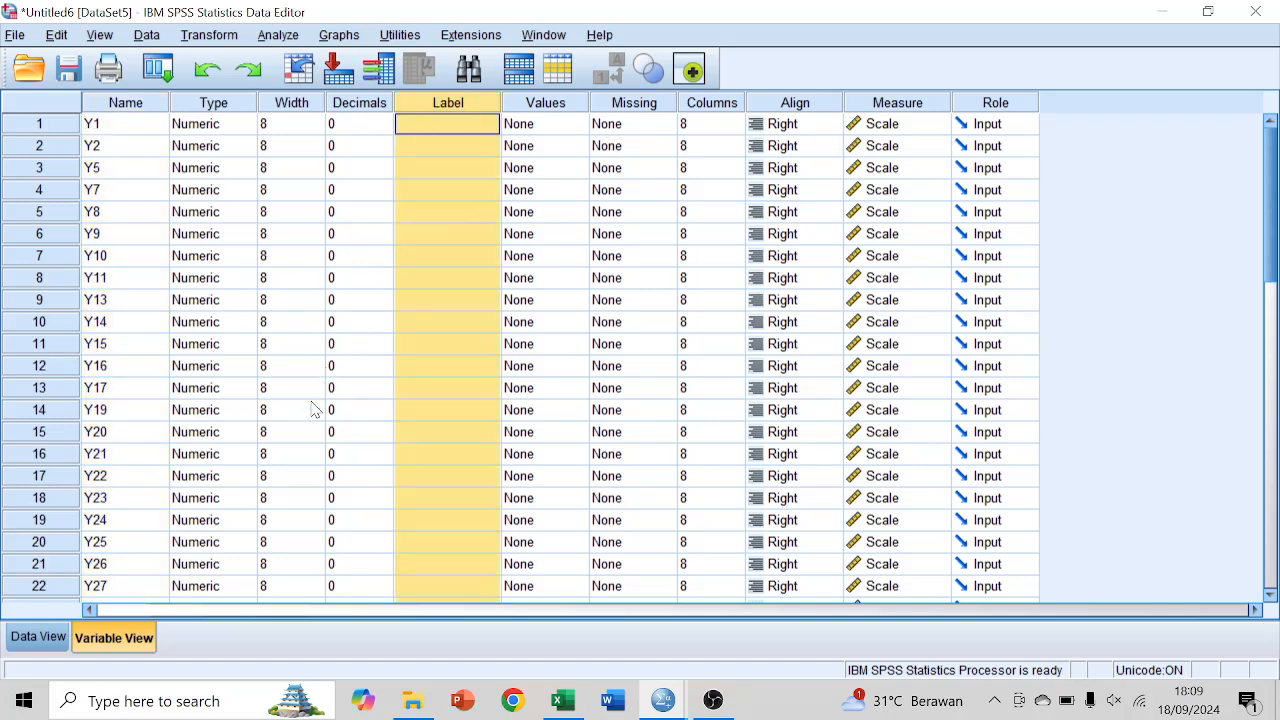
Label the variable TotalY as Keputusan Pembelian and widen the Label column to fit the text.
left_click(355, 365)
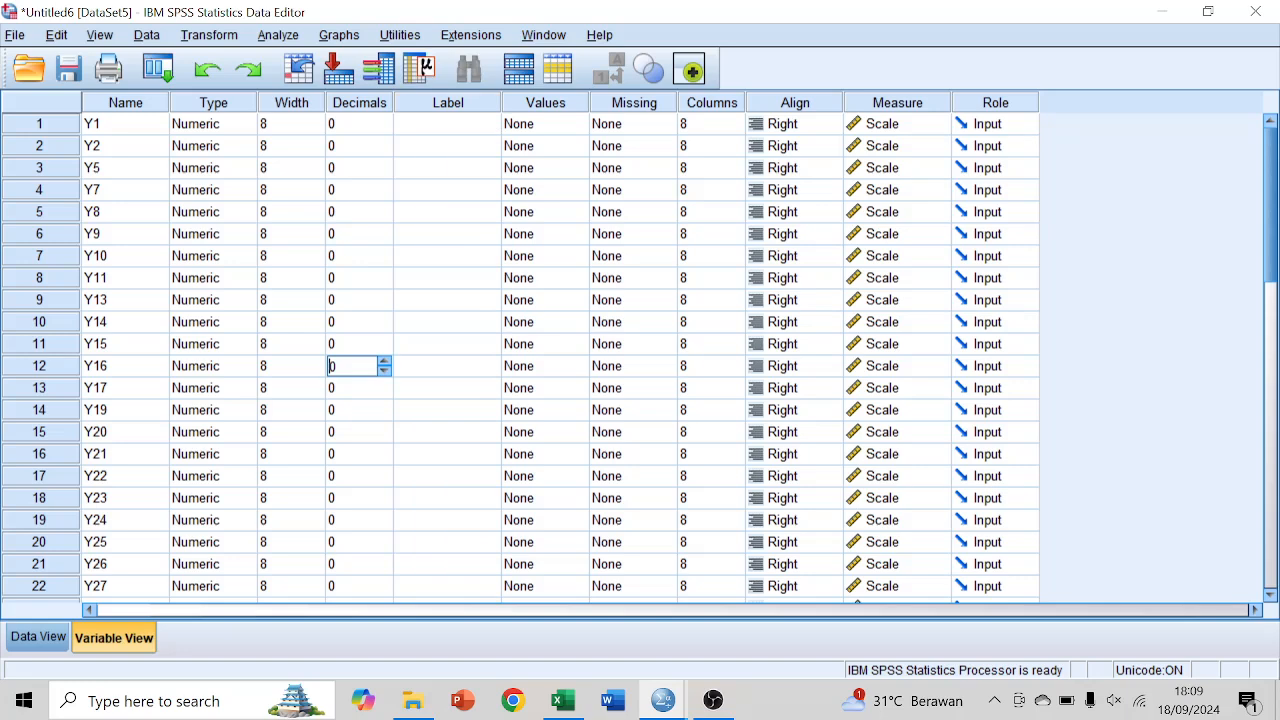
left_click(442, 350)
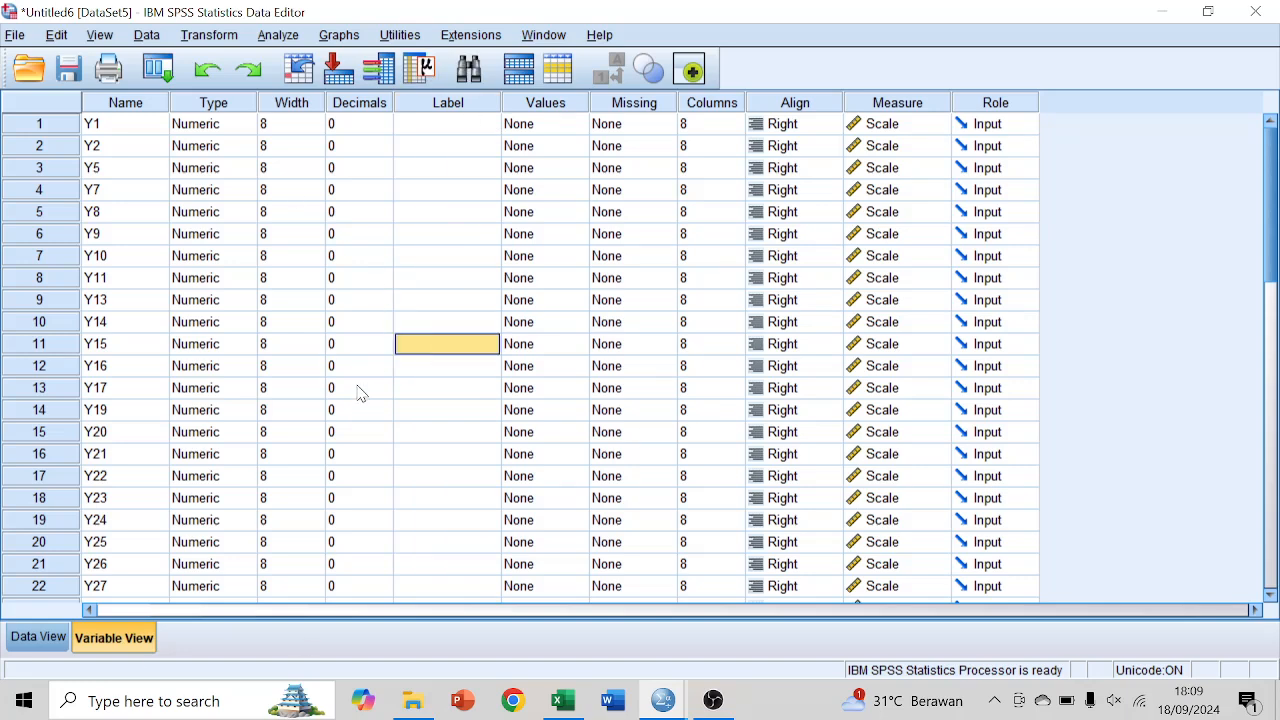
scroll(361, 392, "down", 5)
scroll(361, 392, "up", 5)
scroll(303, 232, "down", 7)
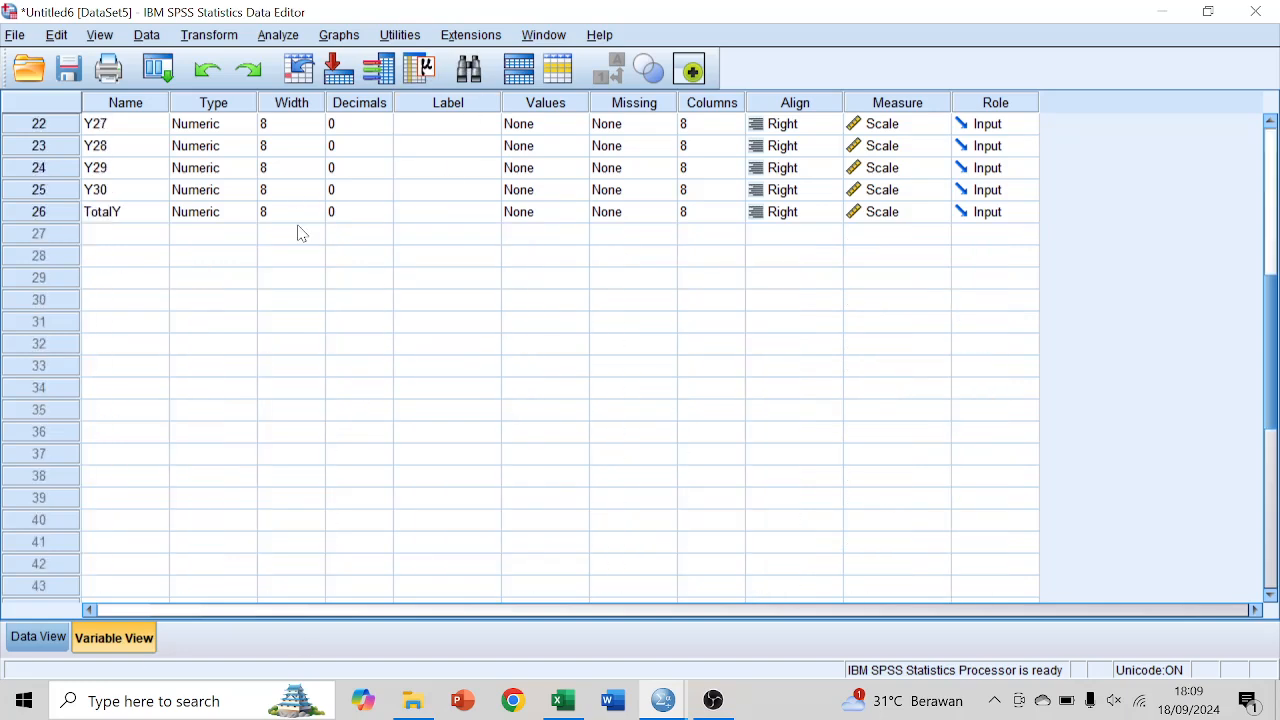
left_click(451, 222)
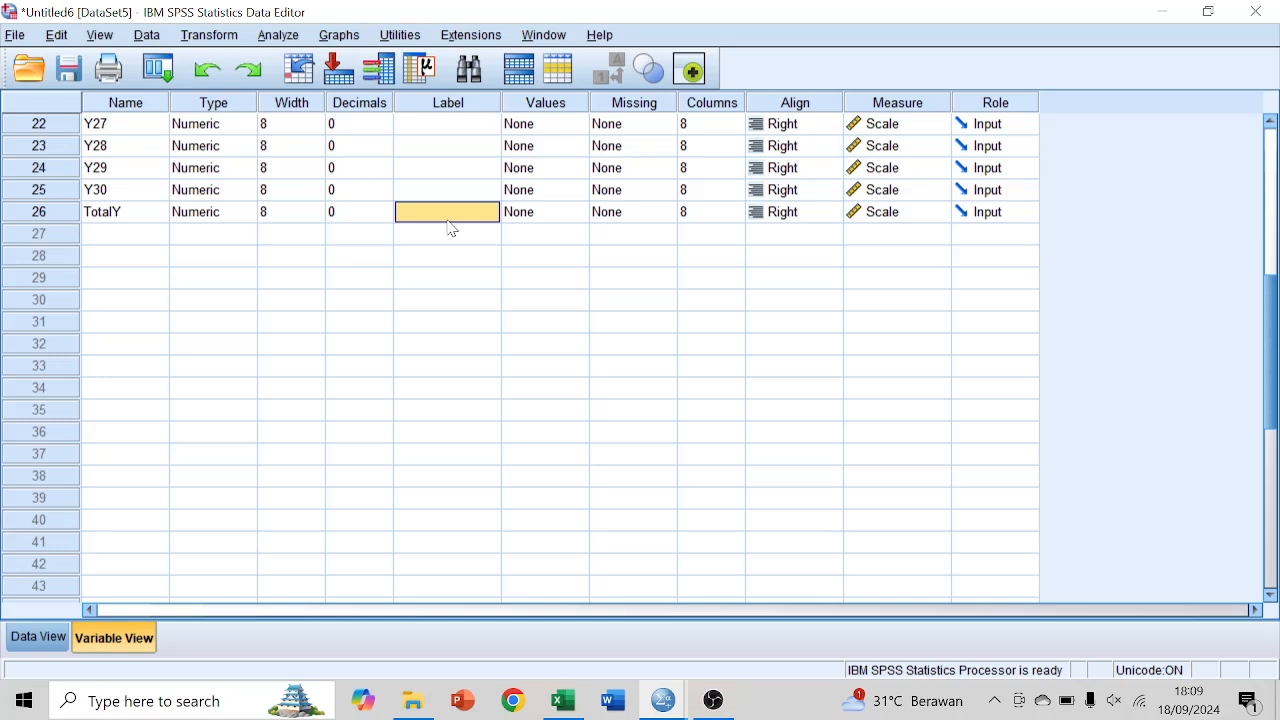
type("Kep")
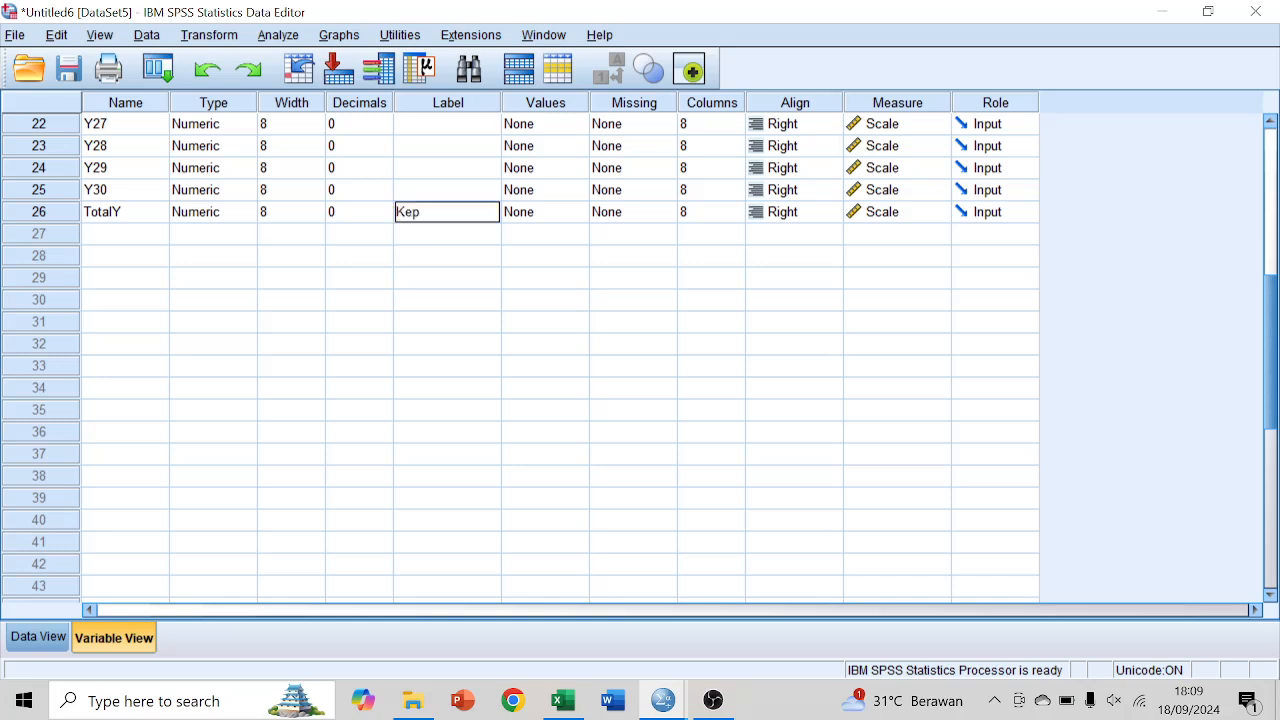
type("utusan Pembelian")
left_click_drag(503, 102, 541, 102)
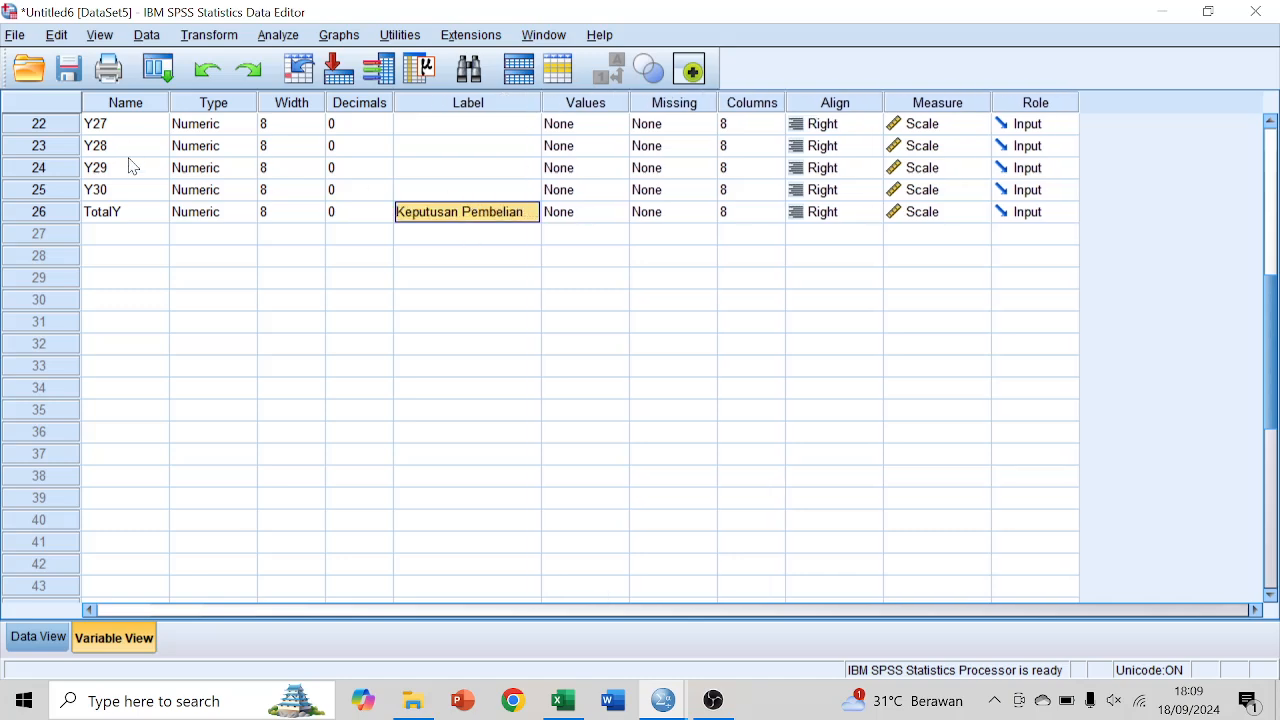
Try to rename the first variable Y1 as Y 1, with a space in the name.
scroll(130, 175, "up", 7)
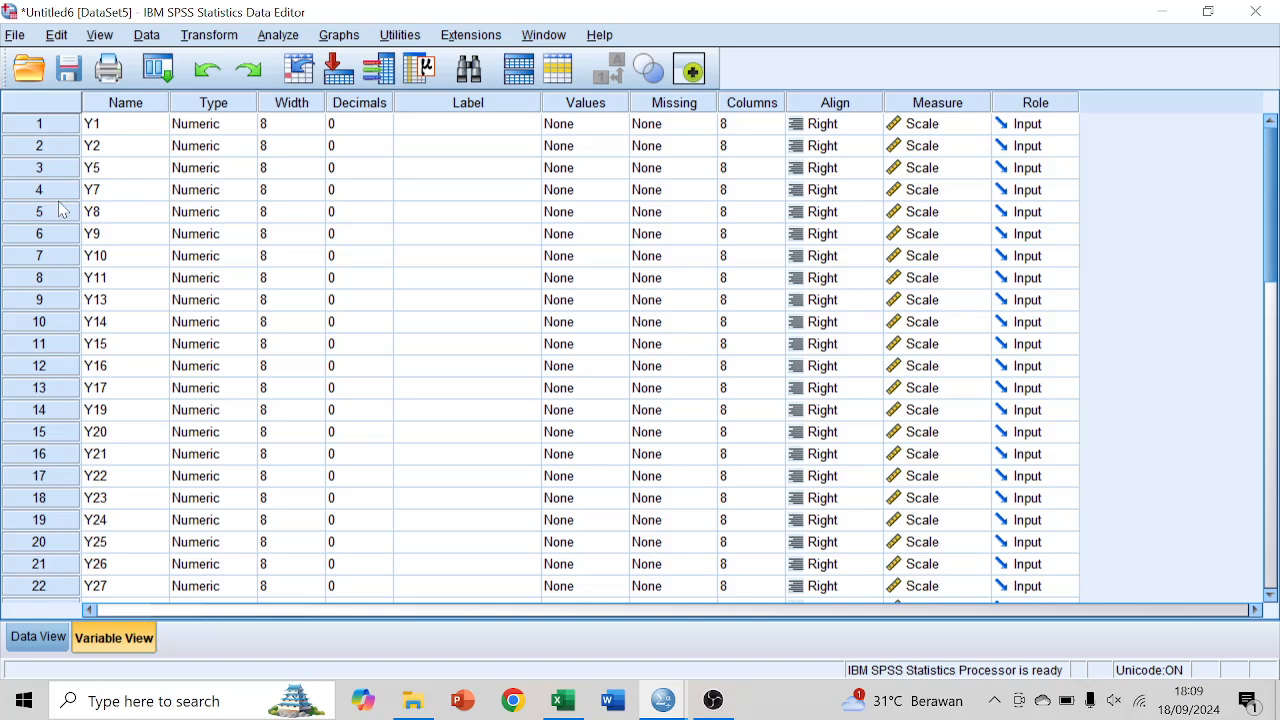
left_click(129, 131)
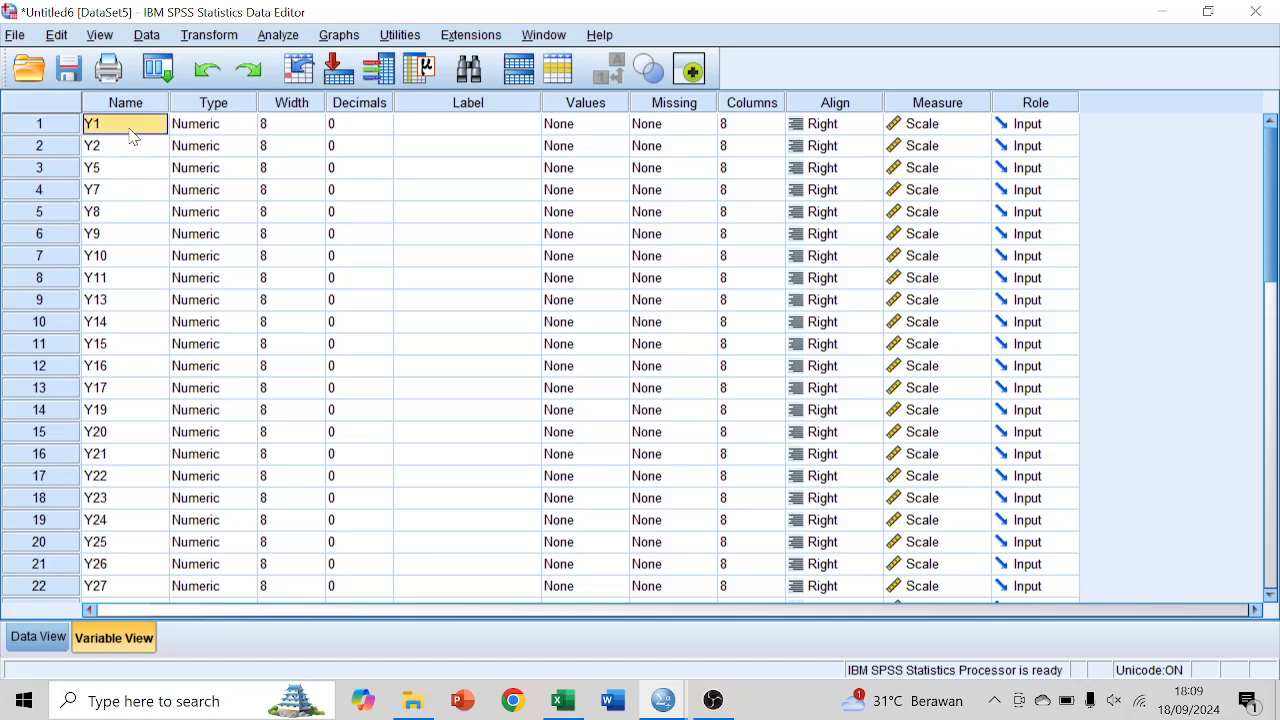
type("Y 1")
key("Return")
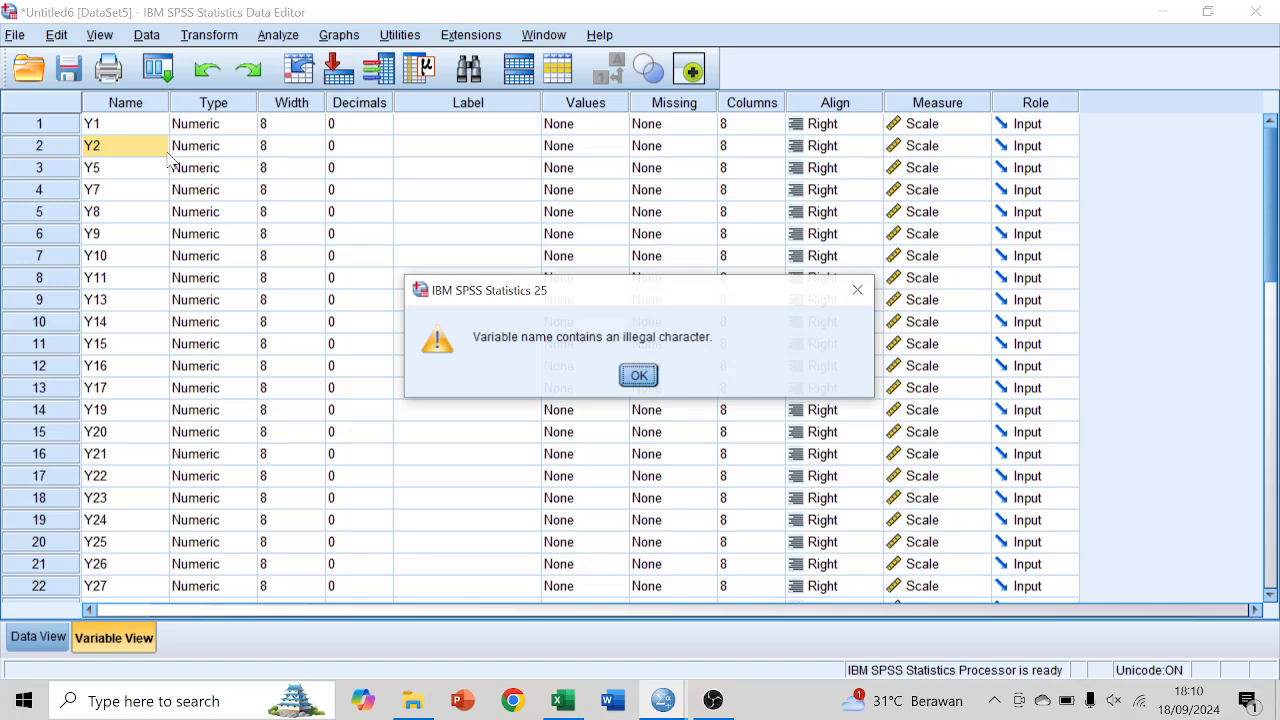
left_click(639, 377)
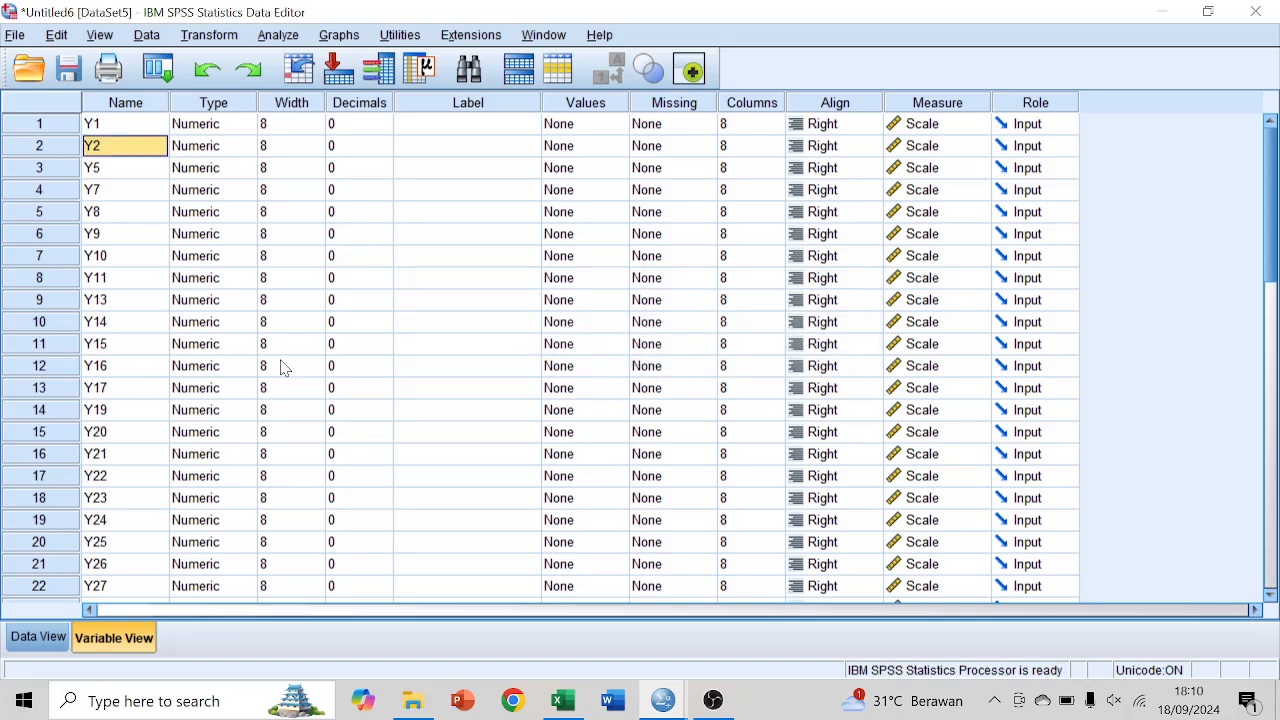
Return to the data scores and open the Bivariate Correlations dialog.
scroll(285, 368, "down", 5)
scroll(285, 368, "up", 5)
left_click(48, 638)
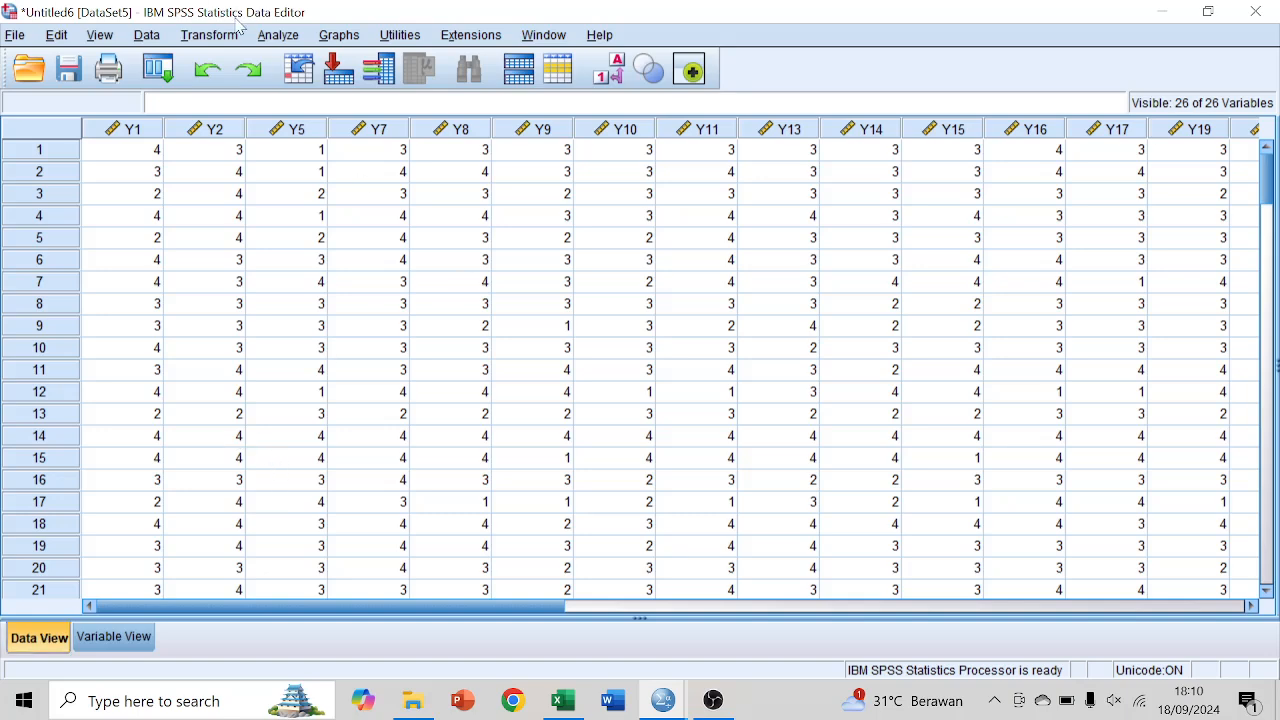
left_click(279, 36)
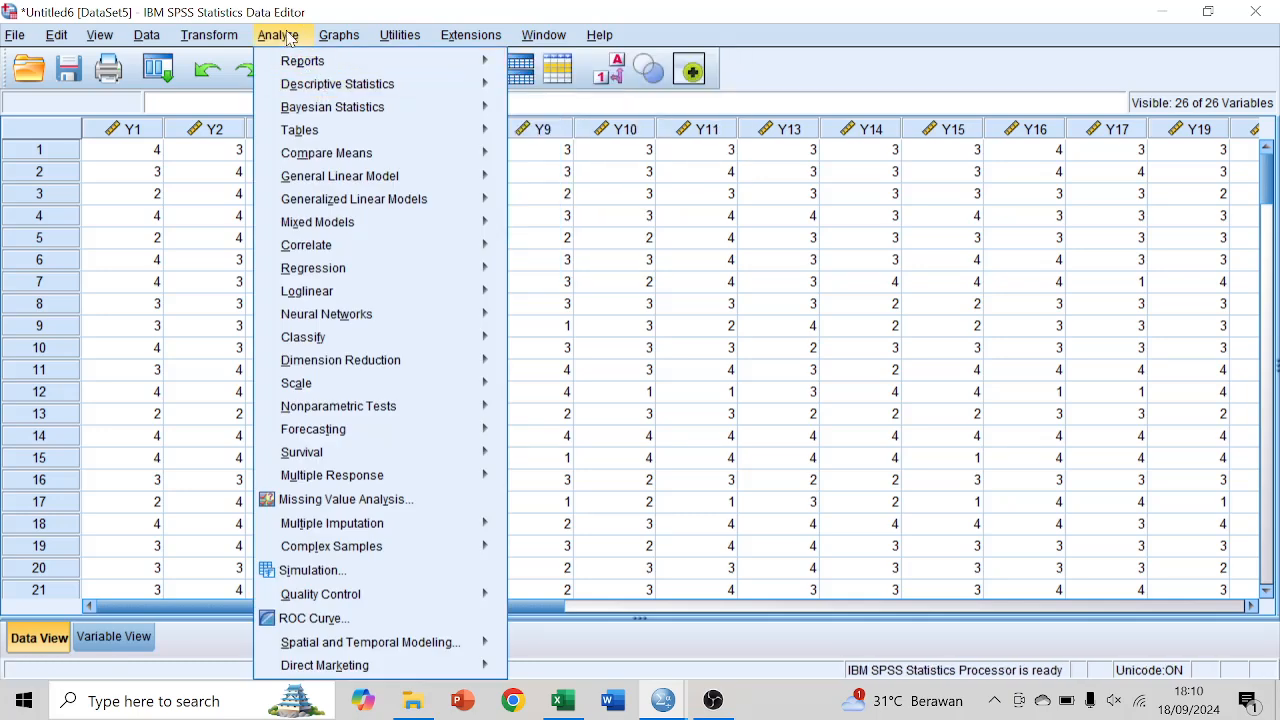
mouse_move(423, 245)
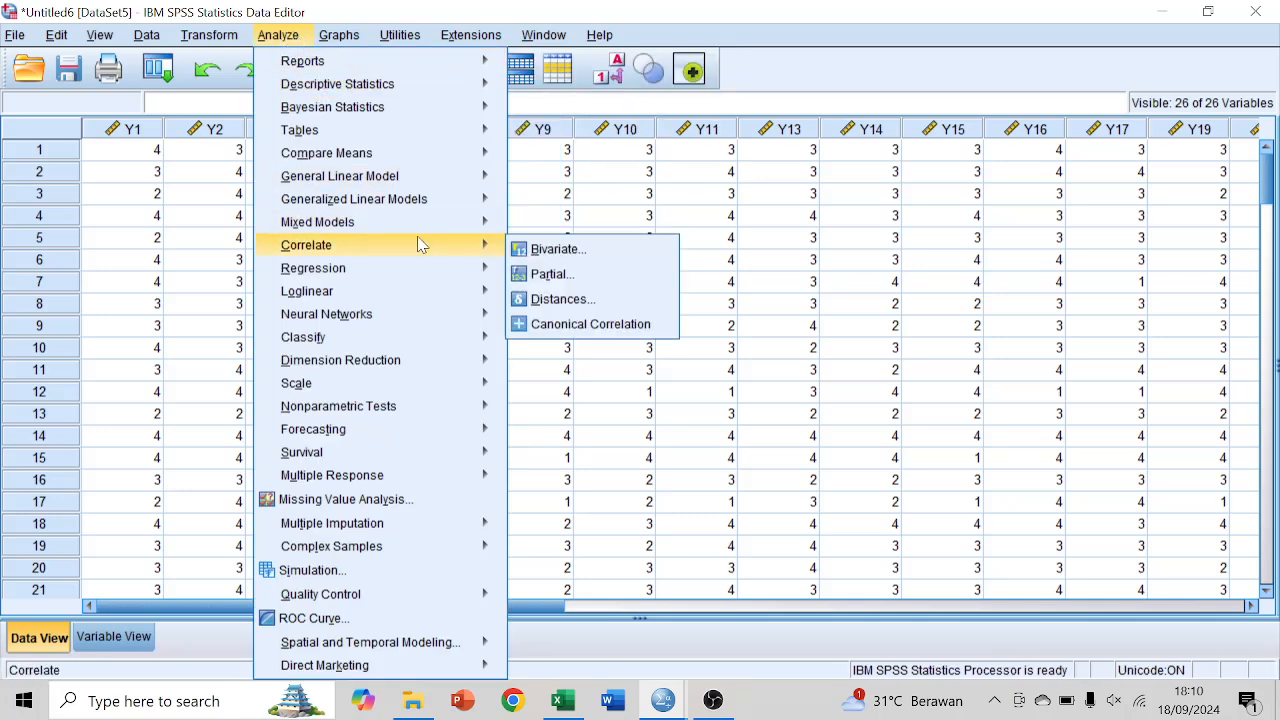
left_click(562, 251)
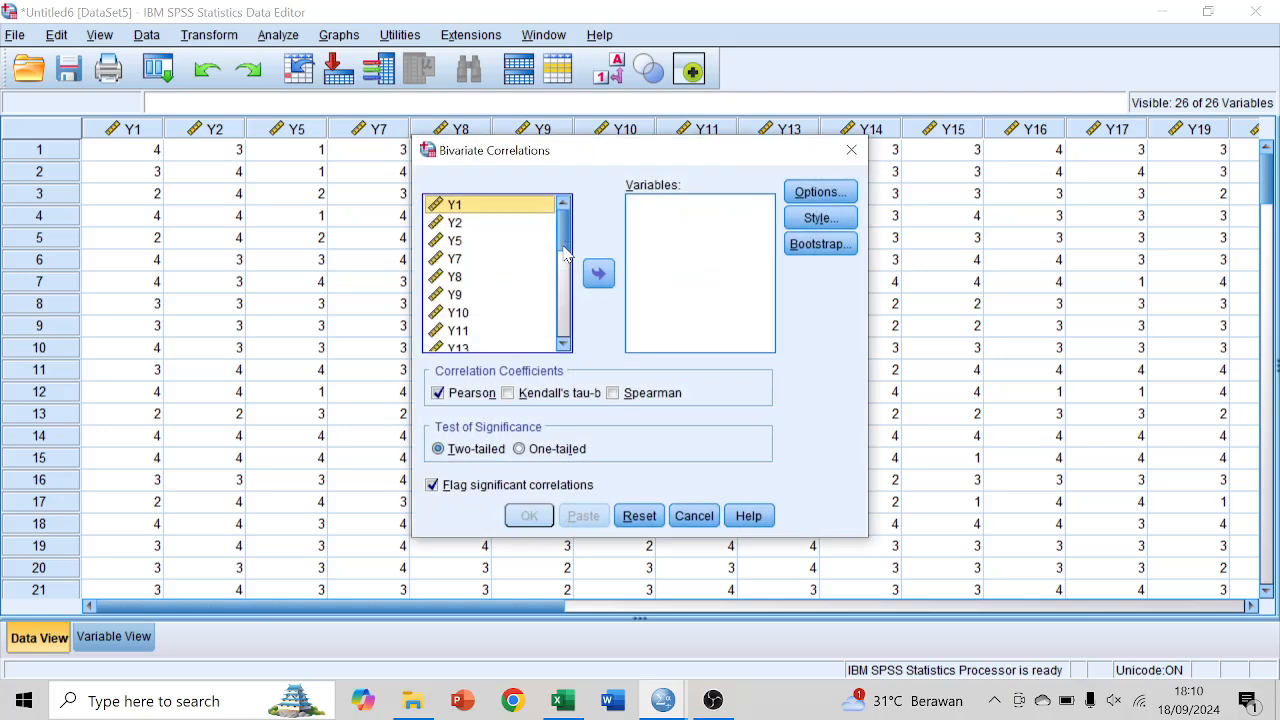
scroll(519, 270, "down", 4)
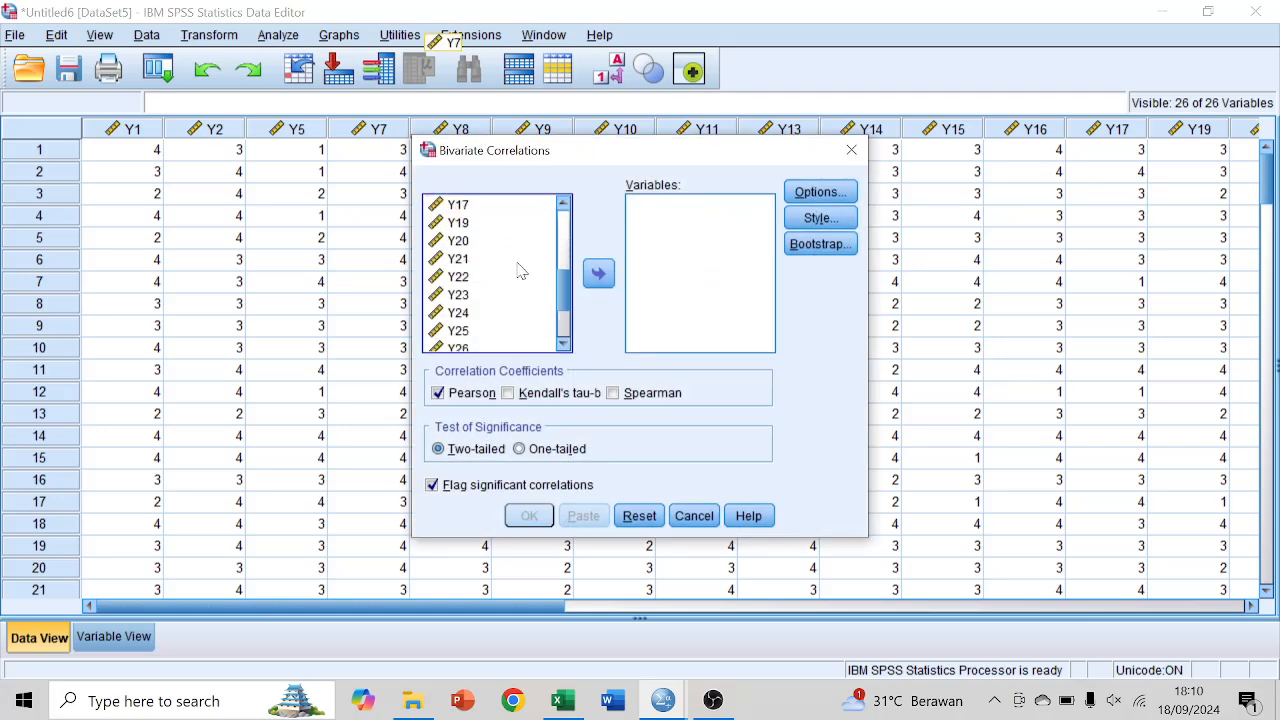
key("ctrl+a")
left_click(599, 271)
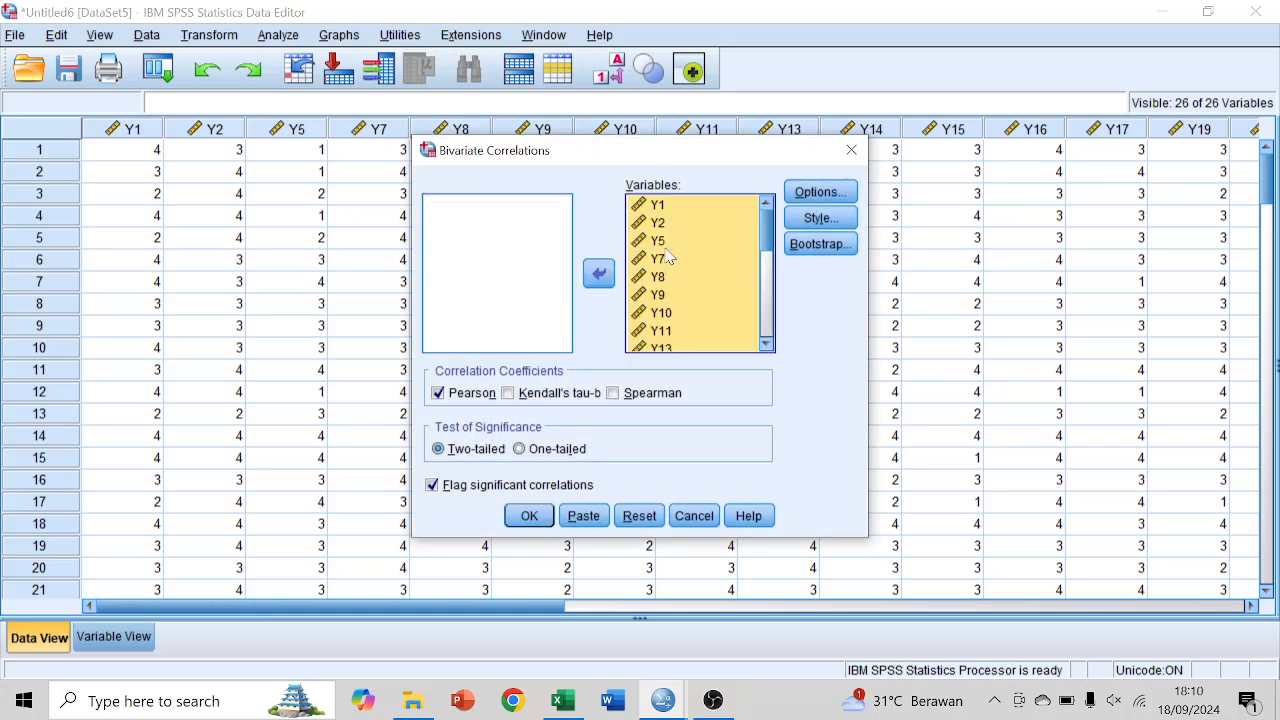
left_click(599, 273)
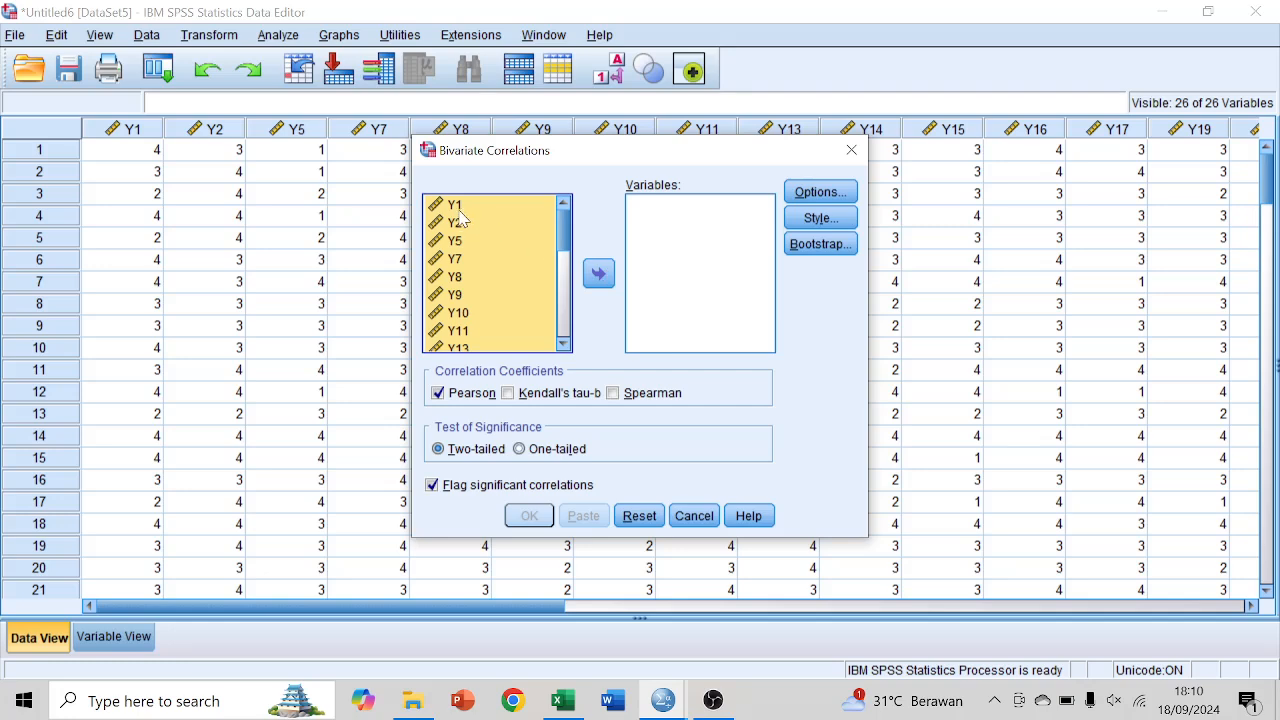
Run a two-tailed Pearson correlation on all variables from Y1 to TotalY, with significant correlations flagged.
left_click(493, 278)
key("ctrl+a")
left_click(599, 273)
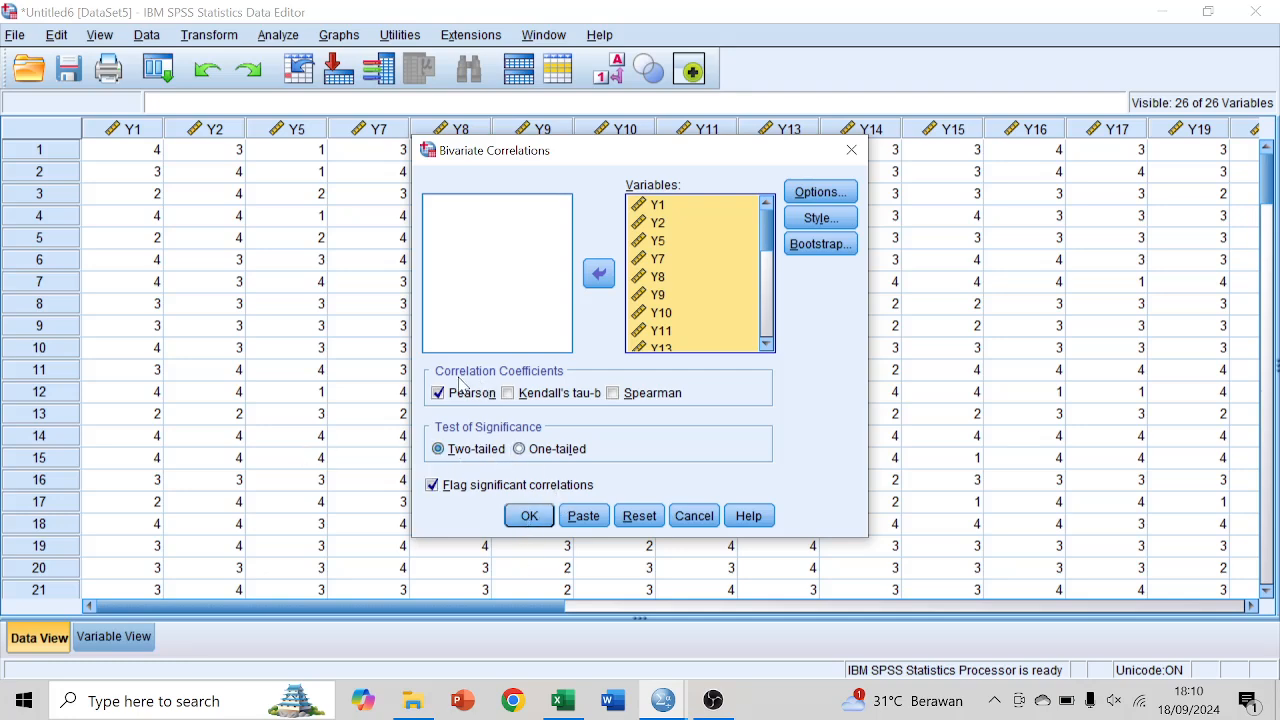
left_click(526, 516)
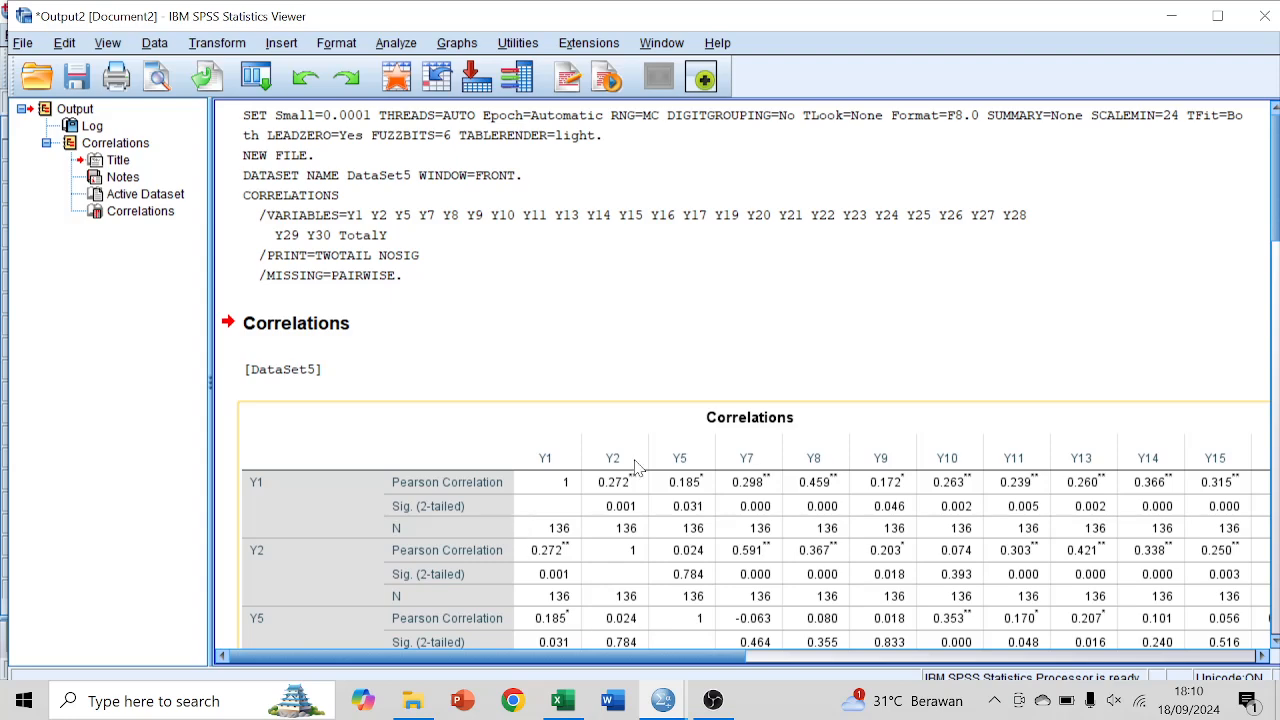
Examine the correlation table, comparing each item's correlation and significance in the Keputusan Pembelian row and column.
scroll(616, 466, "down", 3)
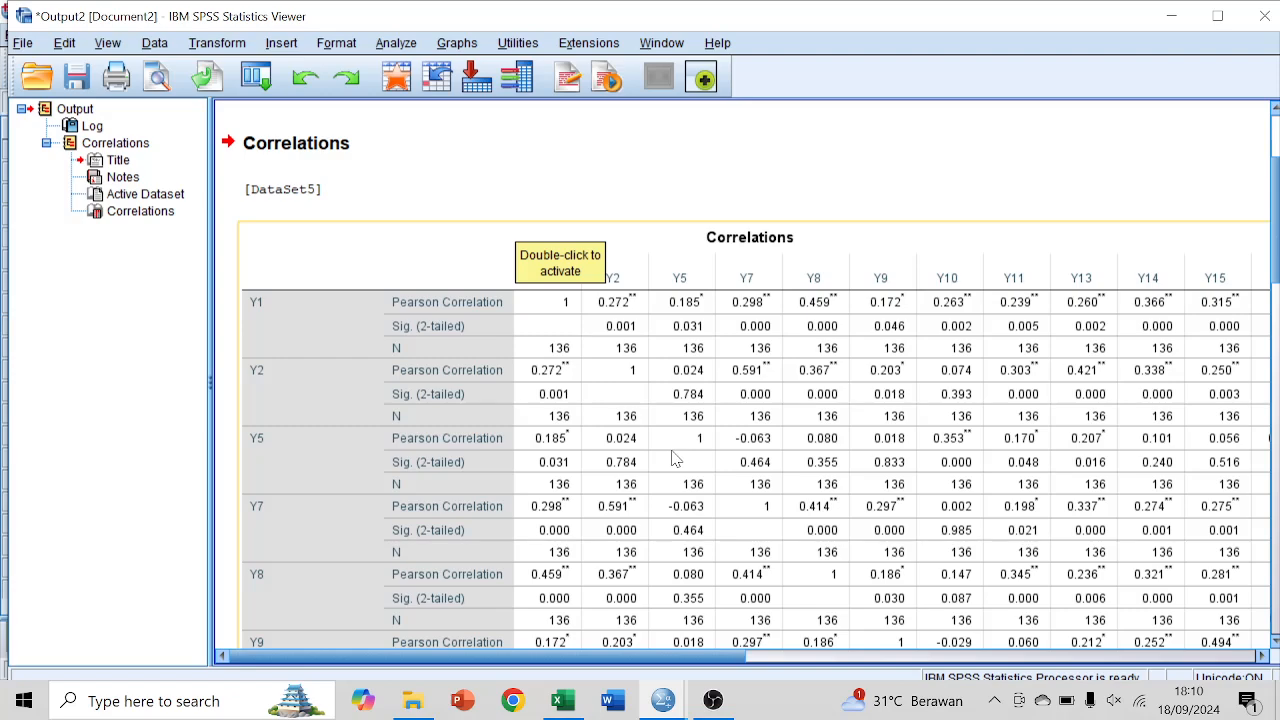
scroll(674, 458, "down", 15)
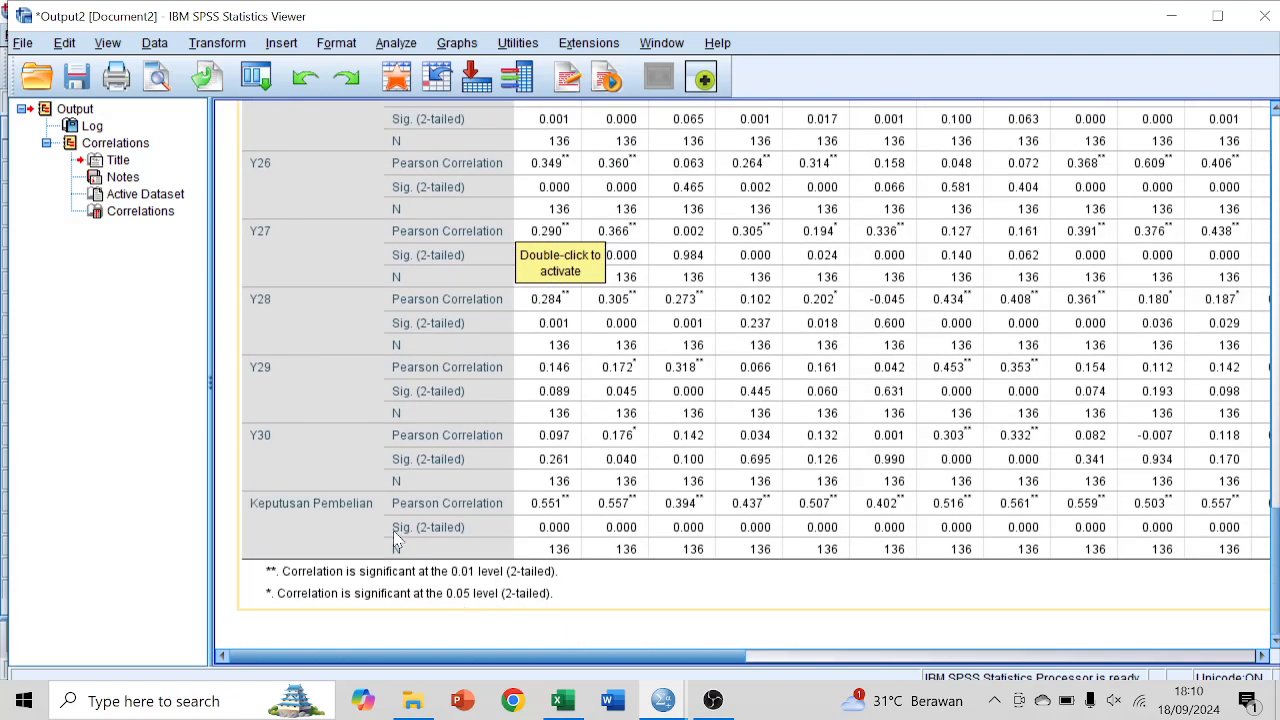
scroll(396, 540, "up", 15)
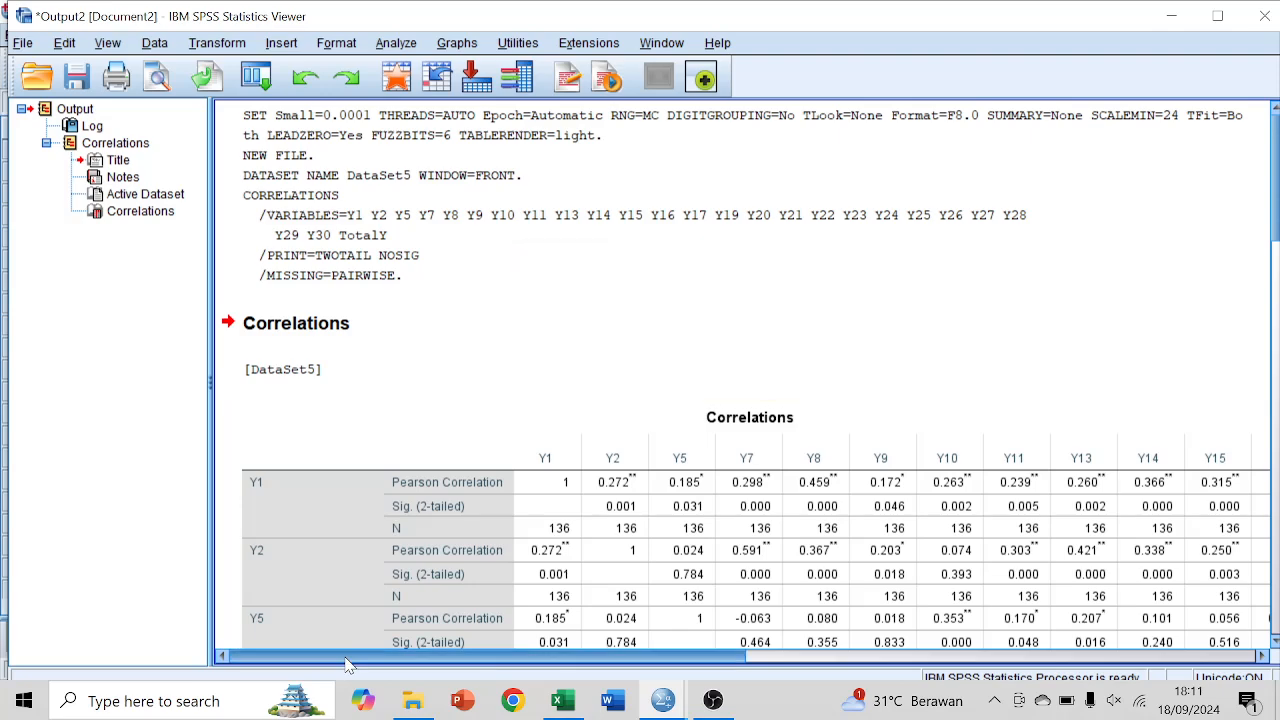
left_click_drag(346, 656, 866, 656)
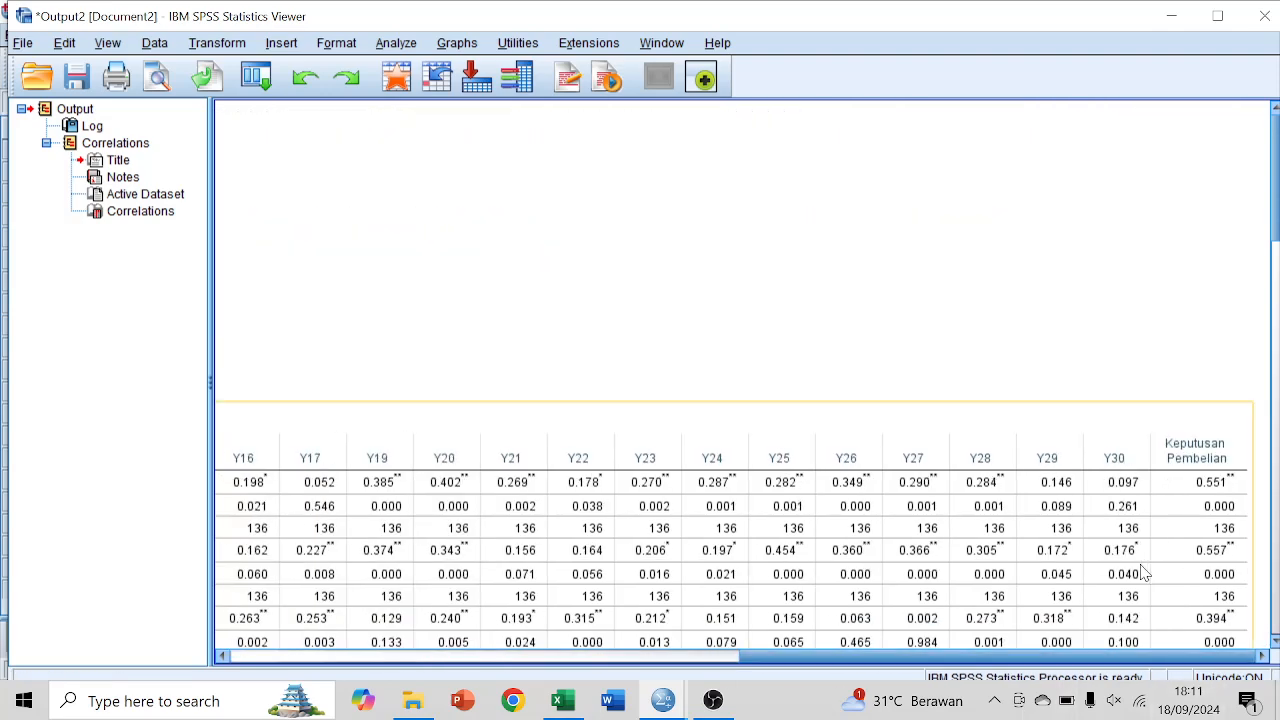
left_click_drag(863, 658, 272, 664)
scroll(331, 602, "down", 5)
scroll(329, 595, "down", 10)
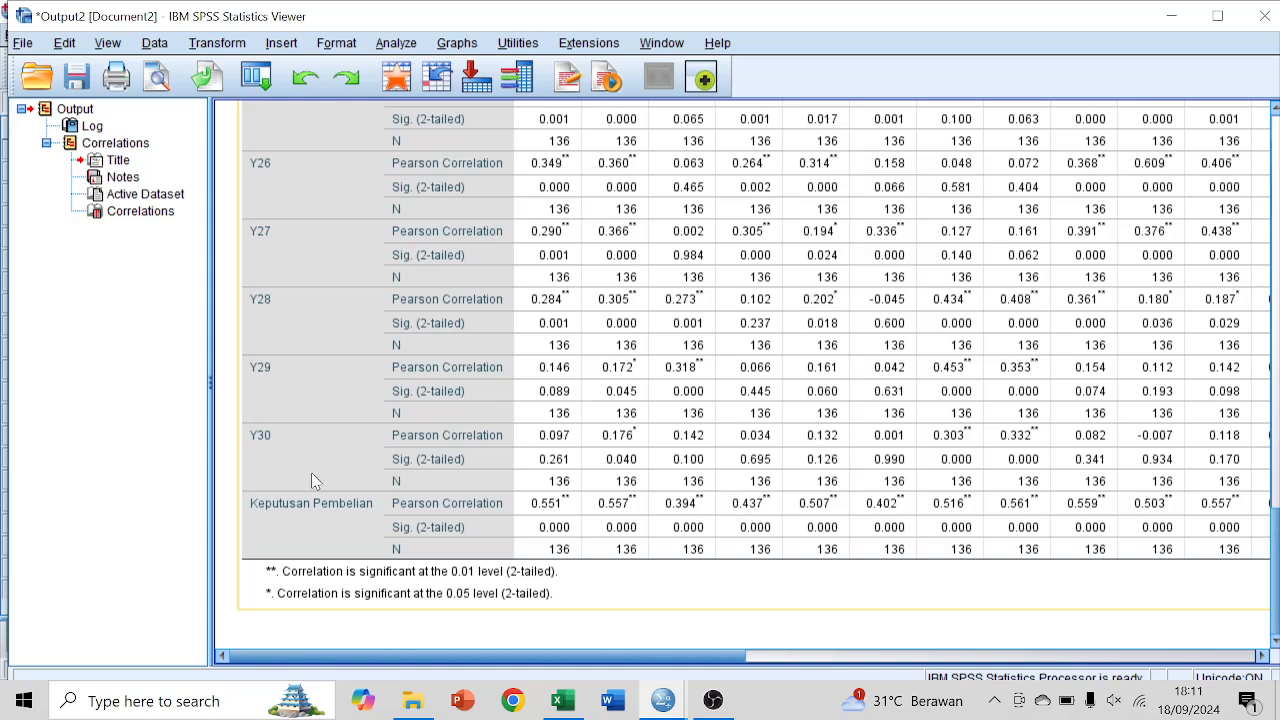
scroll(268, 588, "up", 3)
scroll(268, 588, "down", 3)
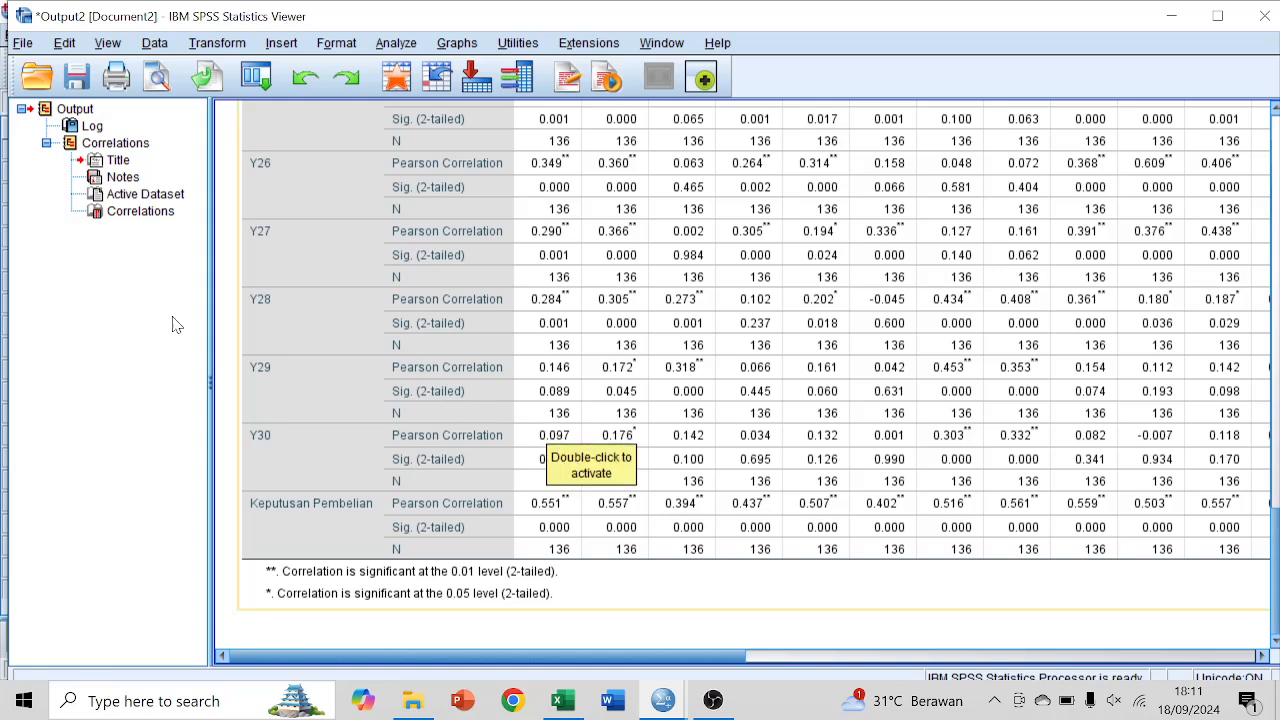
scroll(418, 278, "up", 15)
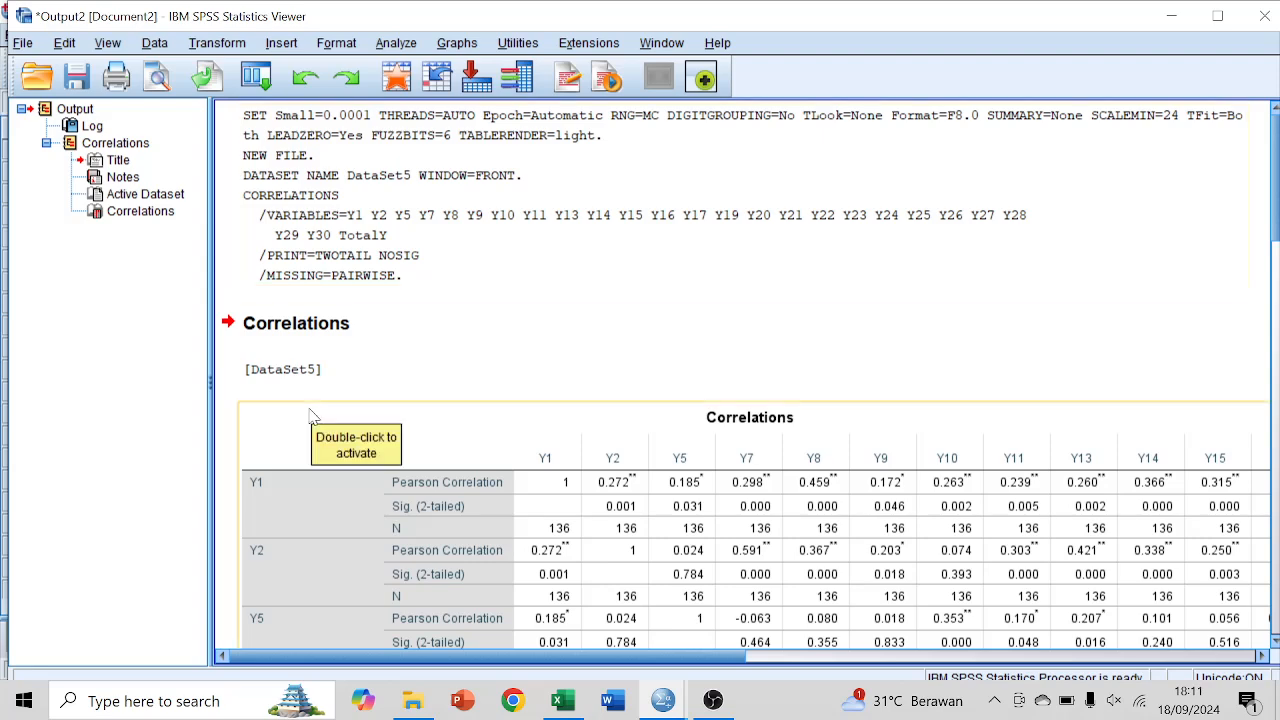
scroll(310, 416, "down", 3)
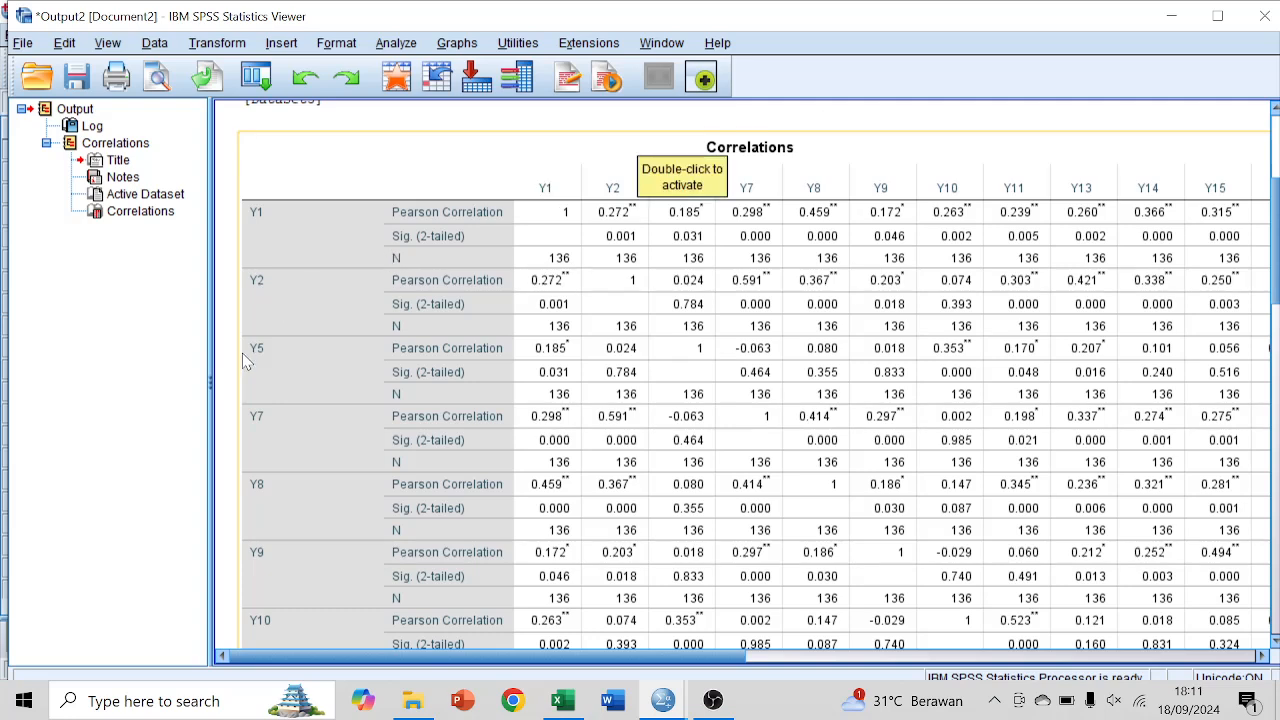
Check the respondent and item score columns on the DM Keputusan sheet in Excel, and return to the Untitled6 dataset in SPSS.
left_click(562, 700)
scroll(115, 388, "left", 10)
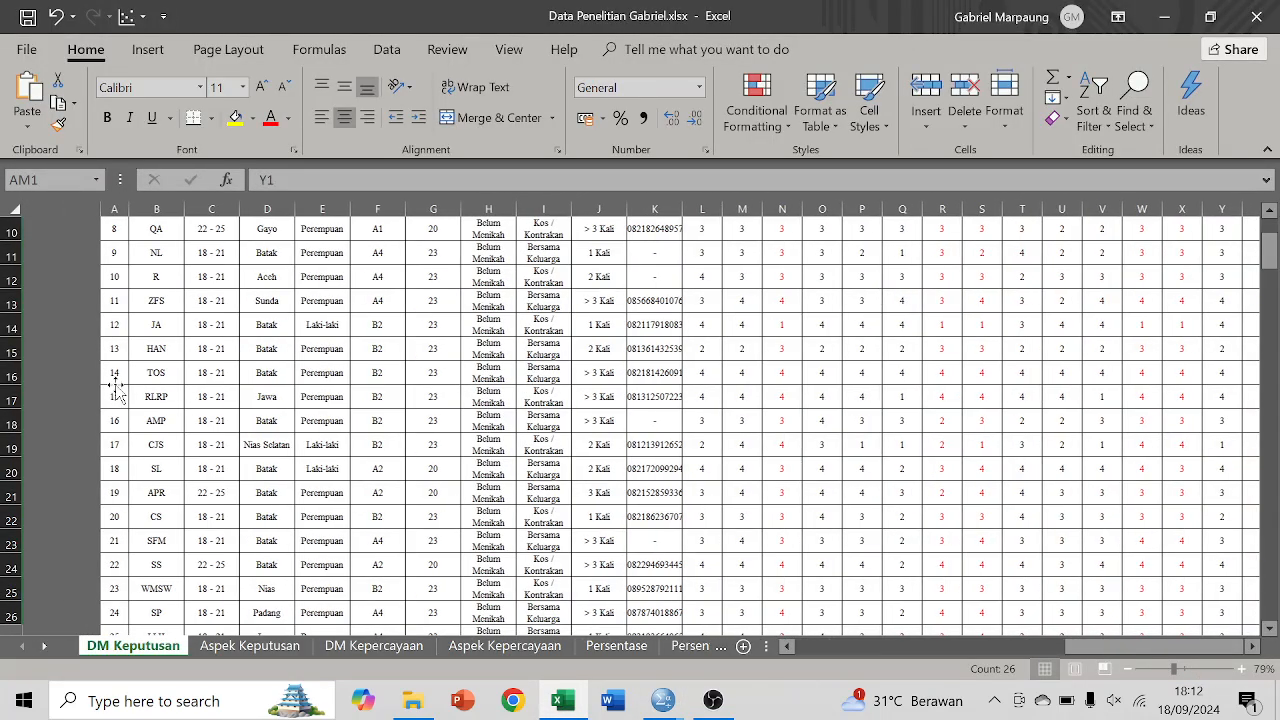
scroll(300, 395, "up", 3)
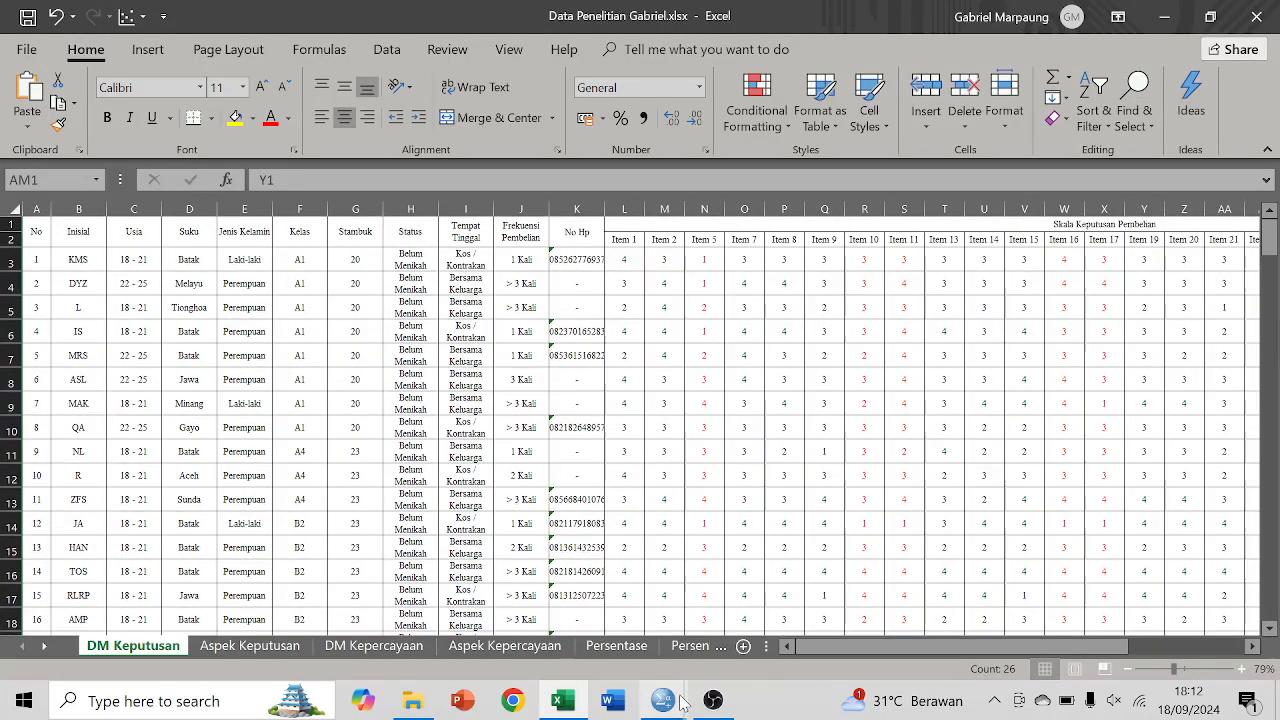
mouse_move(663, 700)
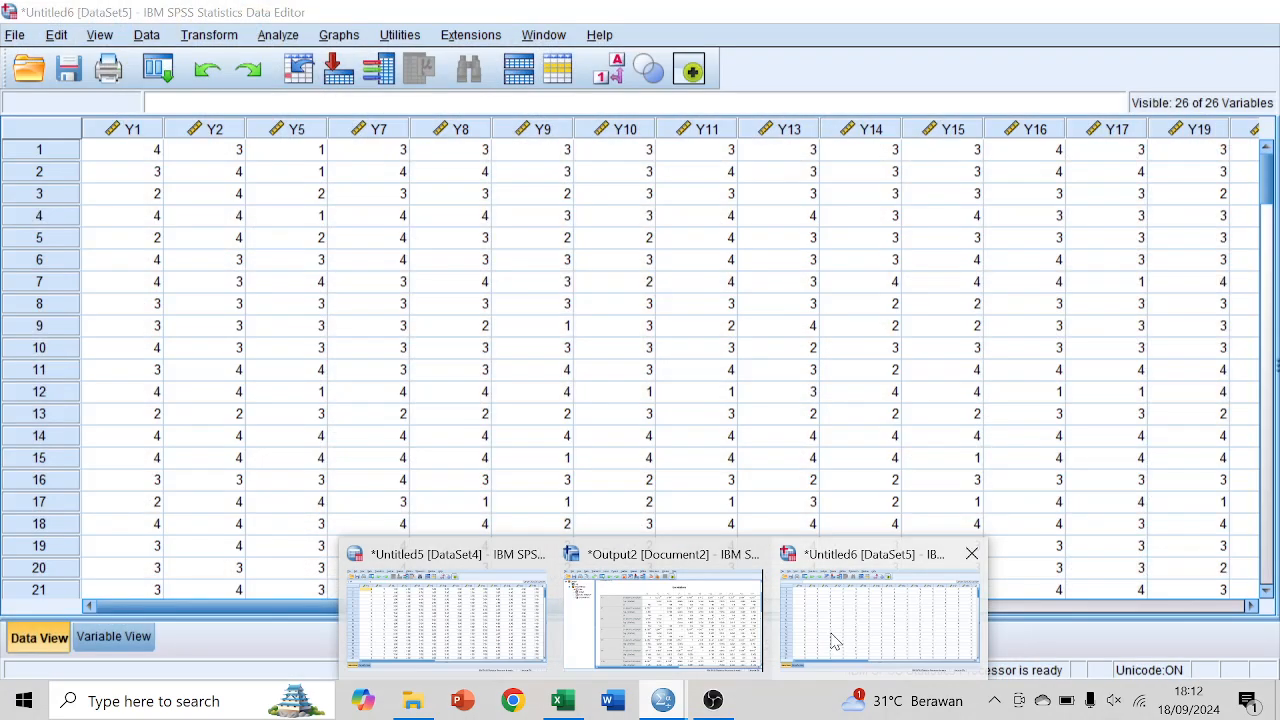
left_click(835, 641)
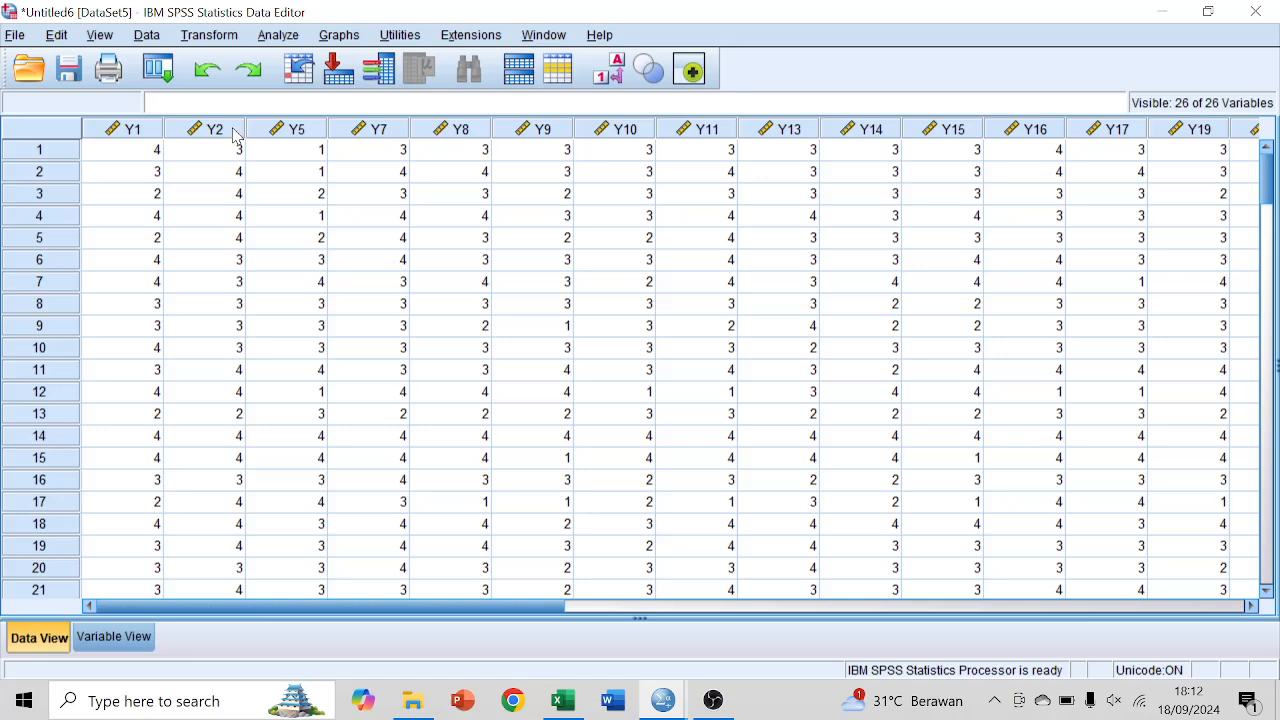
Delete the variables Y2, Y5 and Y7 from the dataset.
left_click_drag(237, 135, 282, 135)
left_click(254, 222)
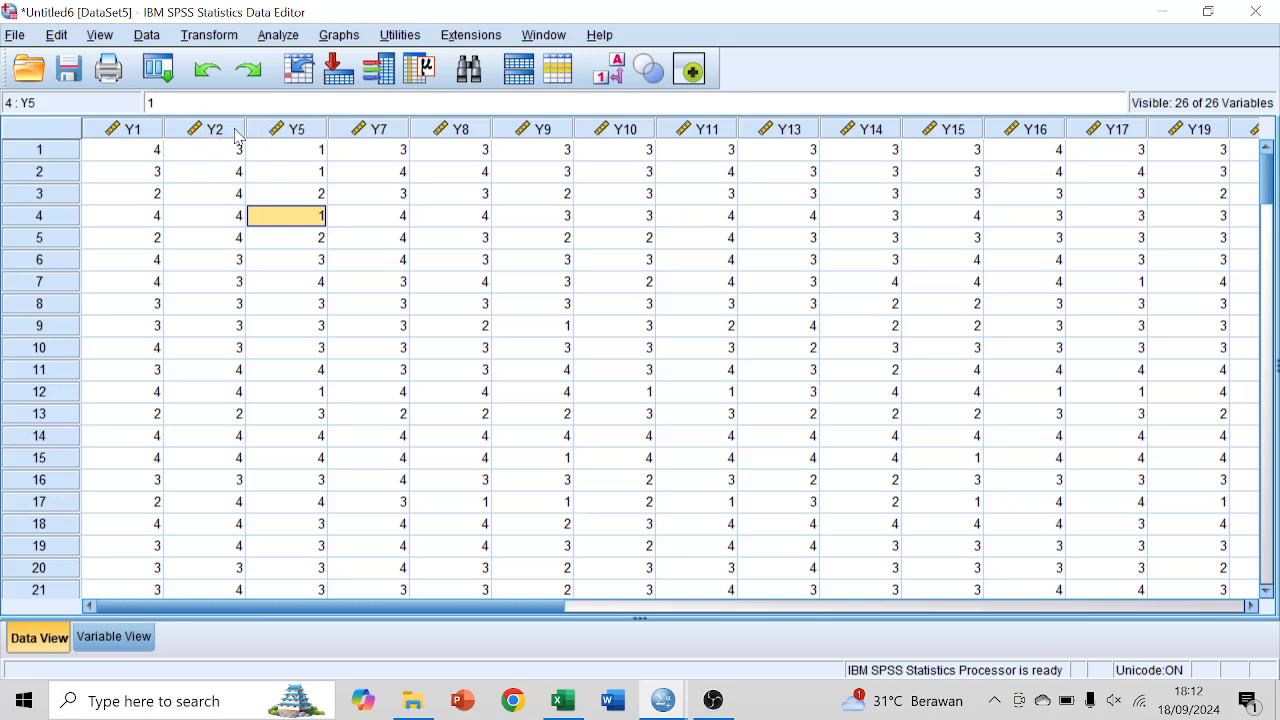
left_click(200, 137)
left_click_drag(200, 137, 380, 137)
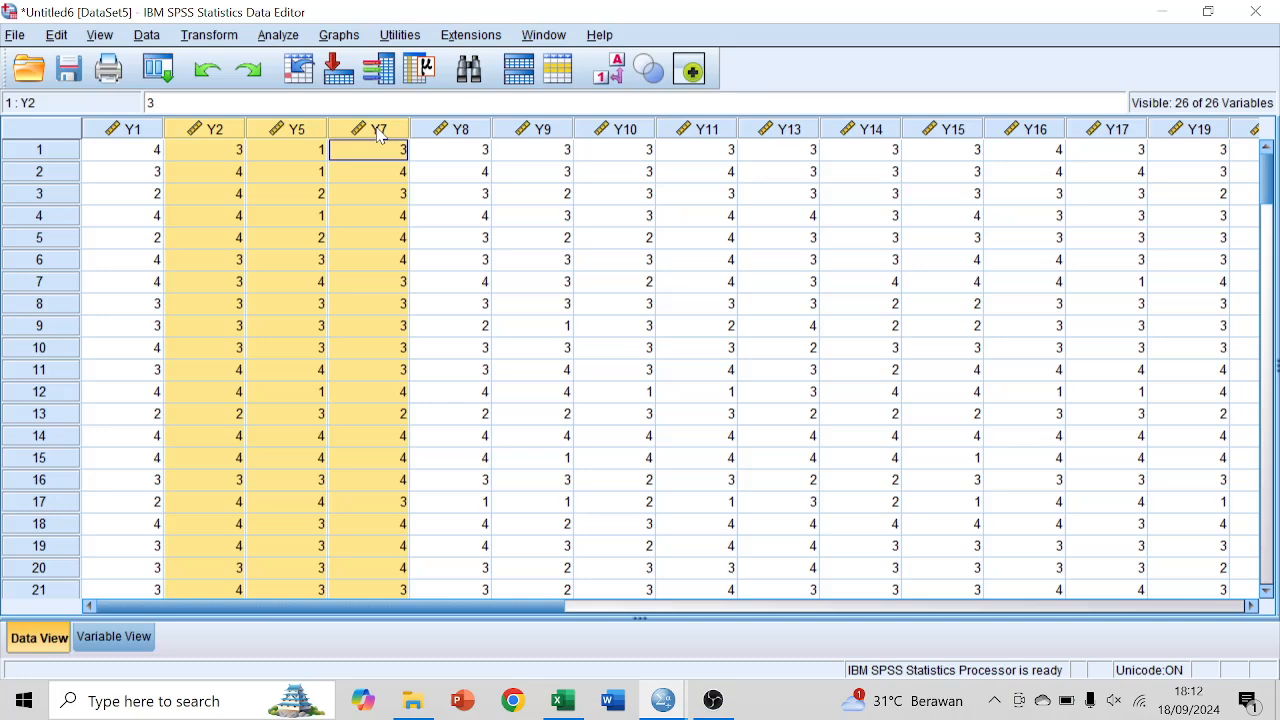
key("Delete")
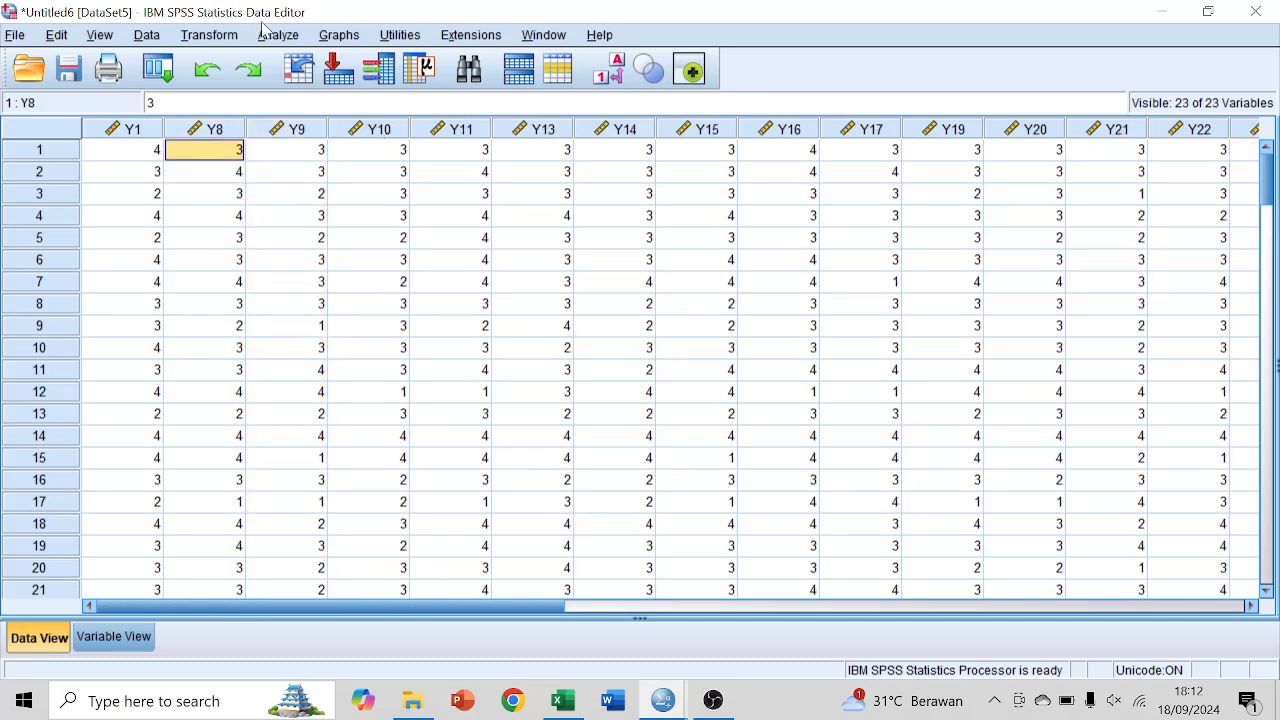
Rerun the two-tailed Pearson bivariate correlation on the remaining variables.
left_click(298, 40)
mouse_move(366, 248)
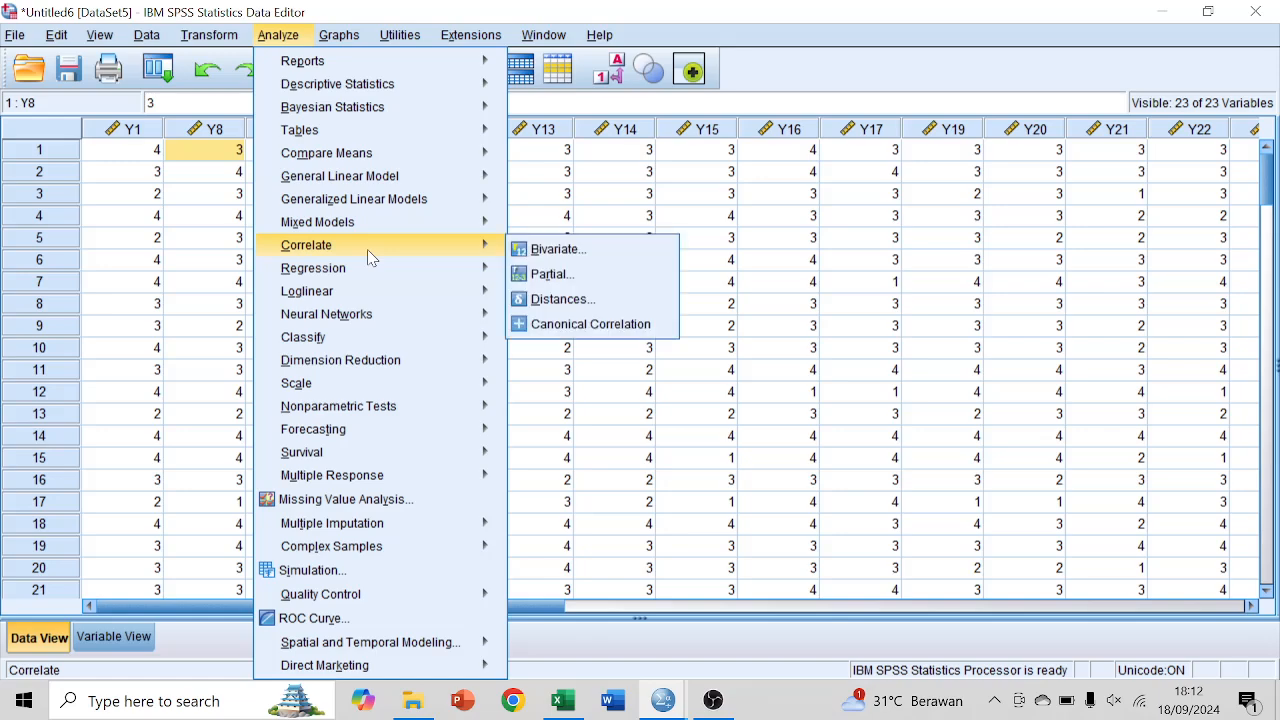
left_click(538, 249)
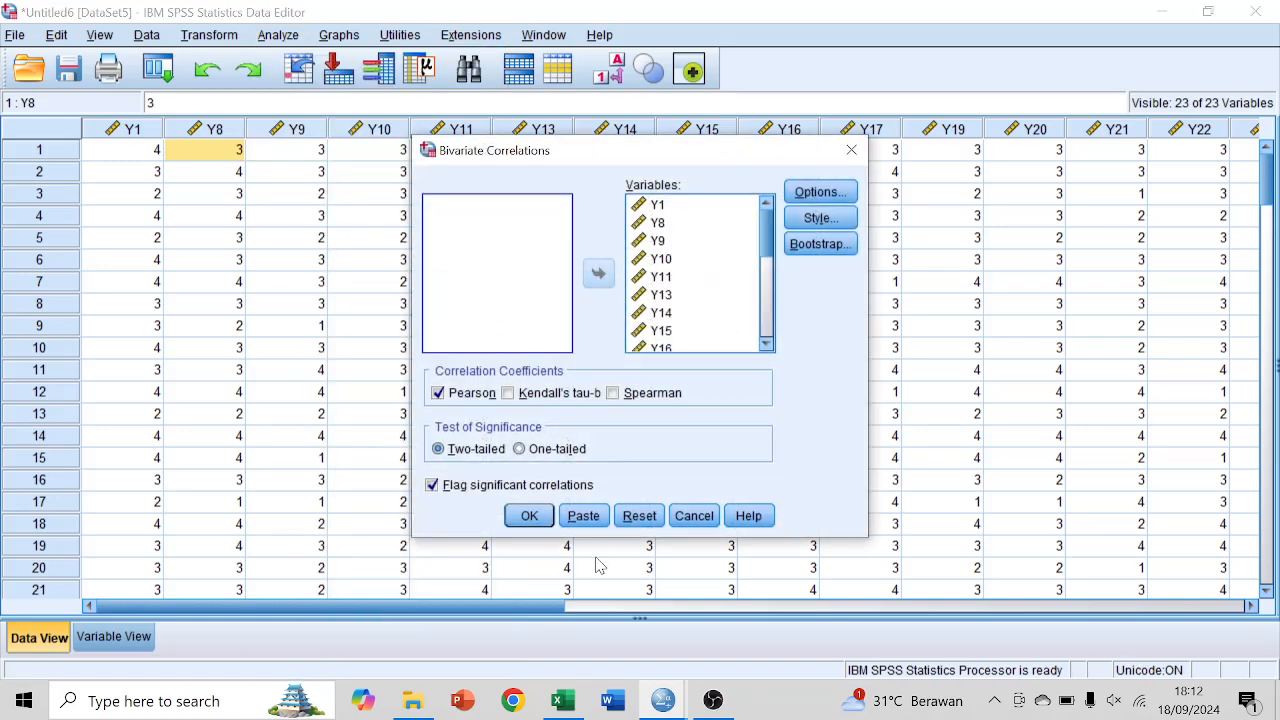
left_click(529, 515)
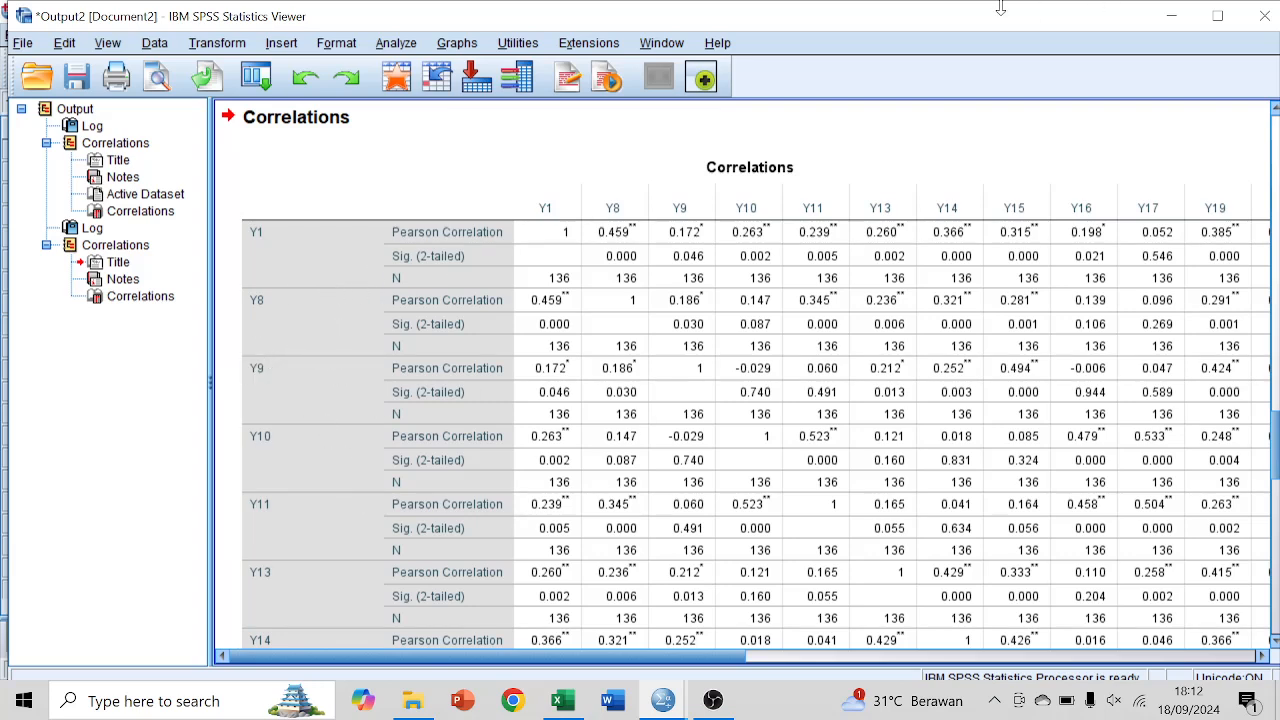
Put the correlation output away and undo the deletion of Y2, Y5 and Y7 in the dataset.
left_click(1172, 16)
key("ctrl+z")
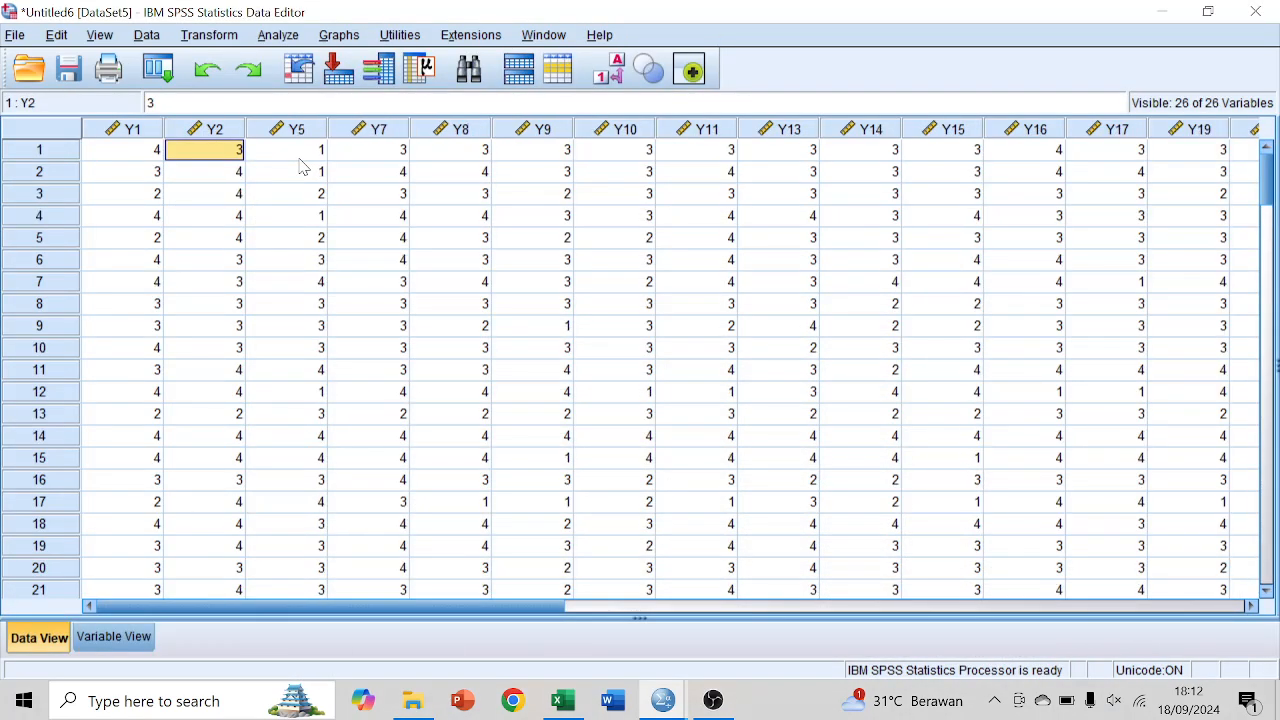
Set up a Reliability Analysis with the Alpha model on items Y1 to Y30, leaving out the Keputusan Pembelian total.
left_click(288, 36)
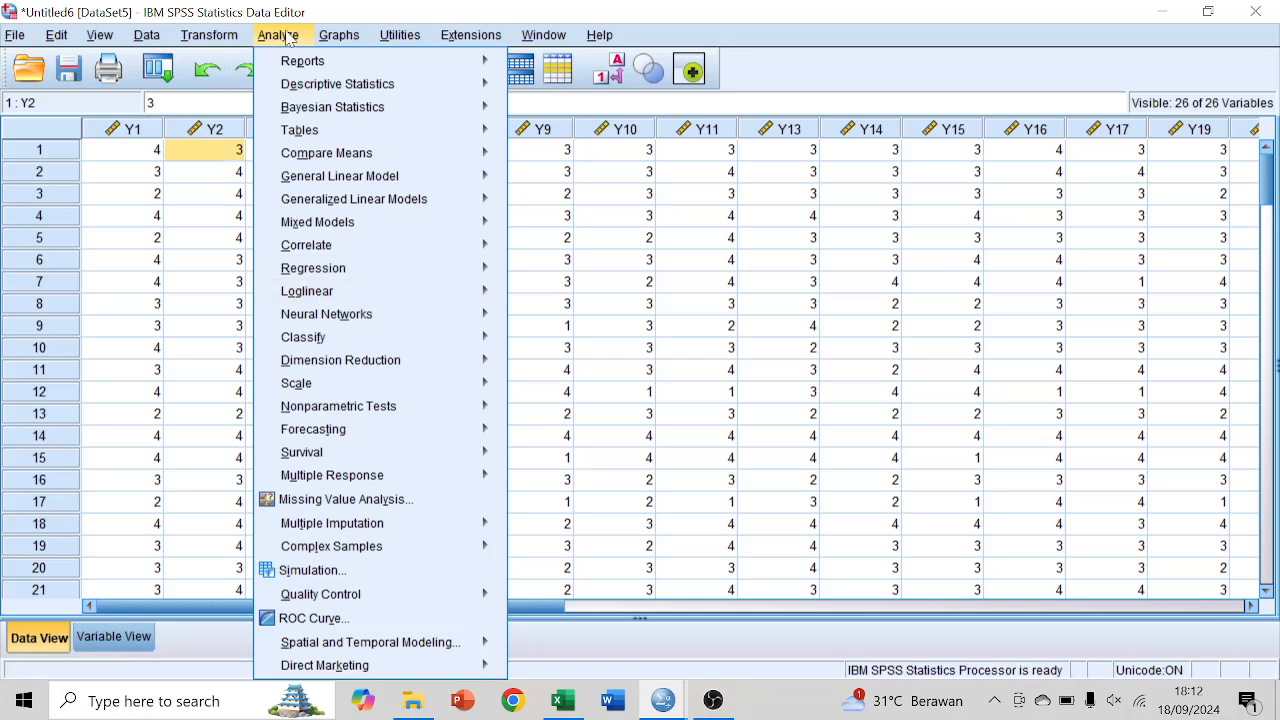
mouse_move(379, 404)
mouse_move(445, 383)
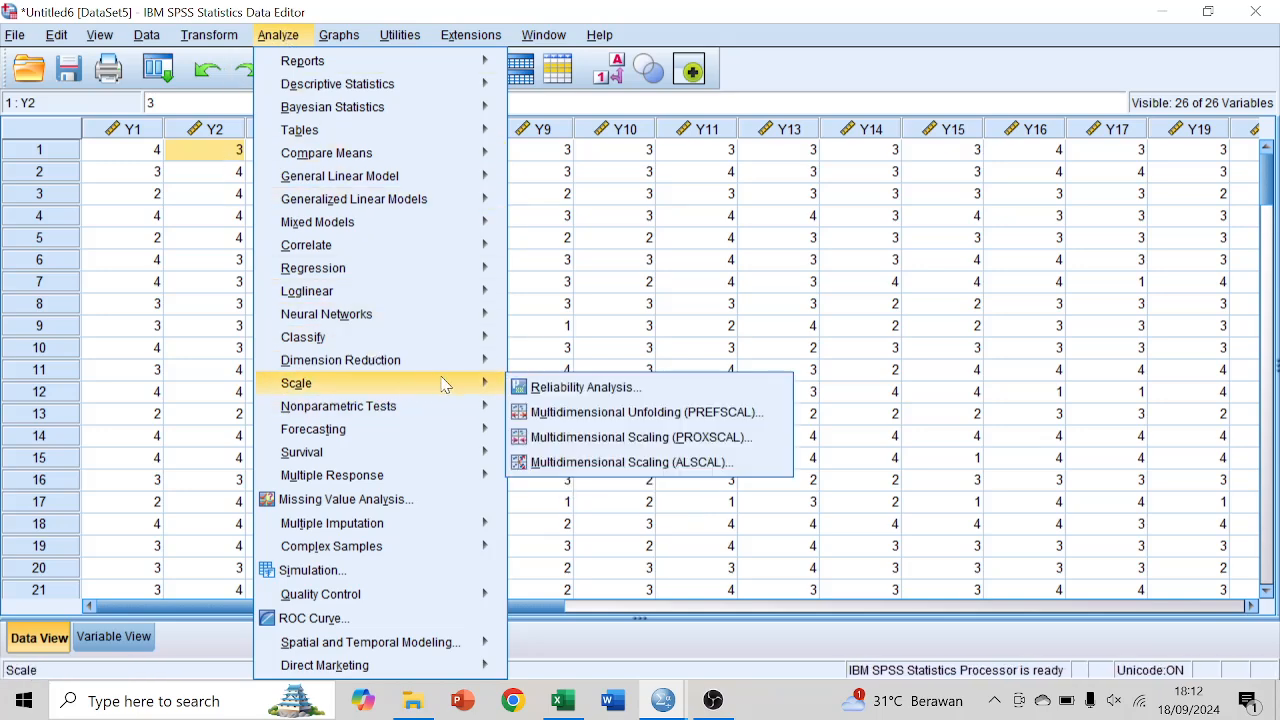
left_click(560, 392)
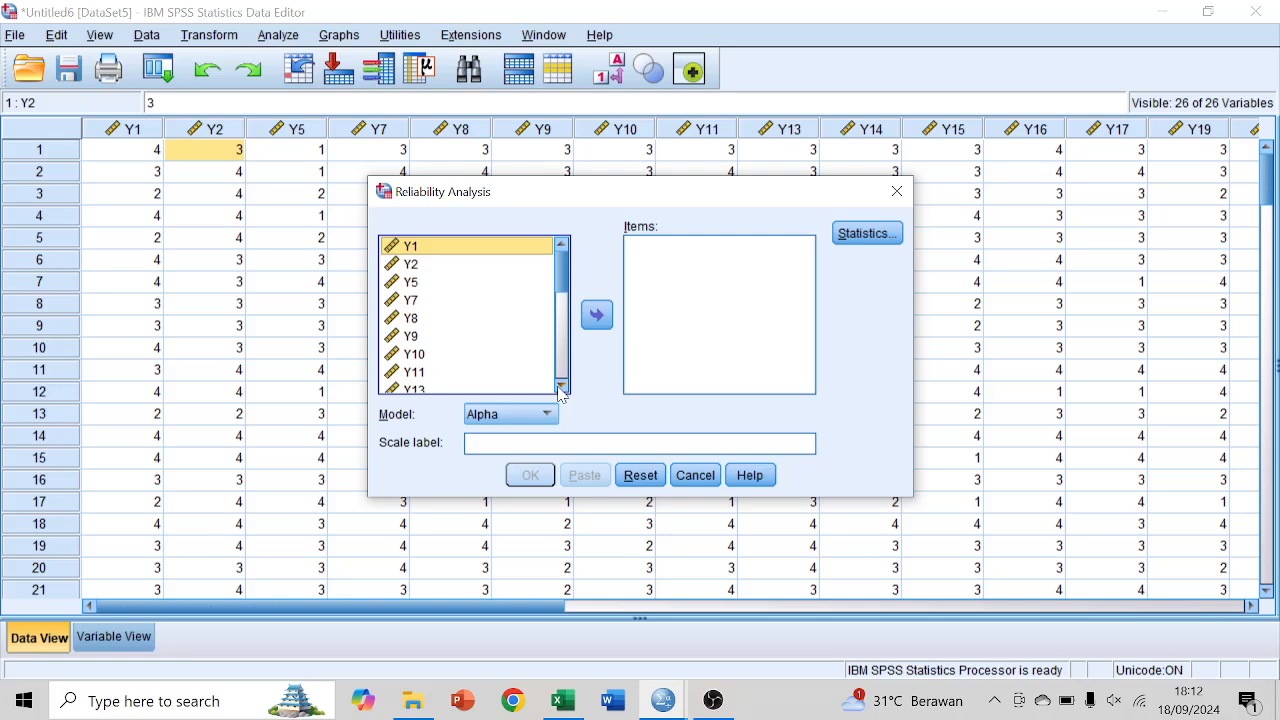
key("ctrl+a")
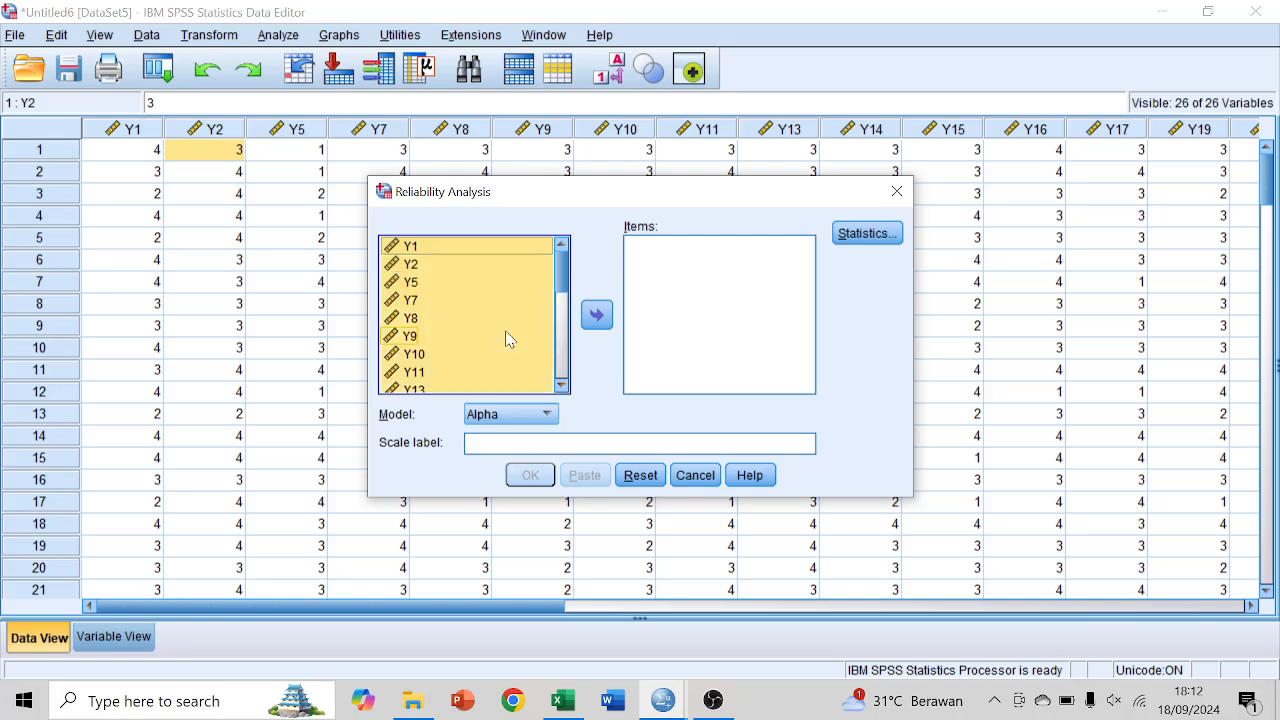
left_click(597, 315)
scroll(765, 337, "down", 5)
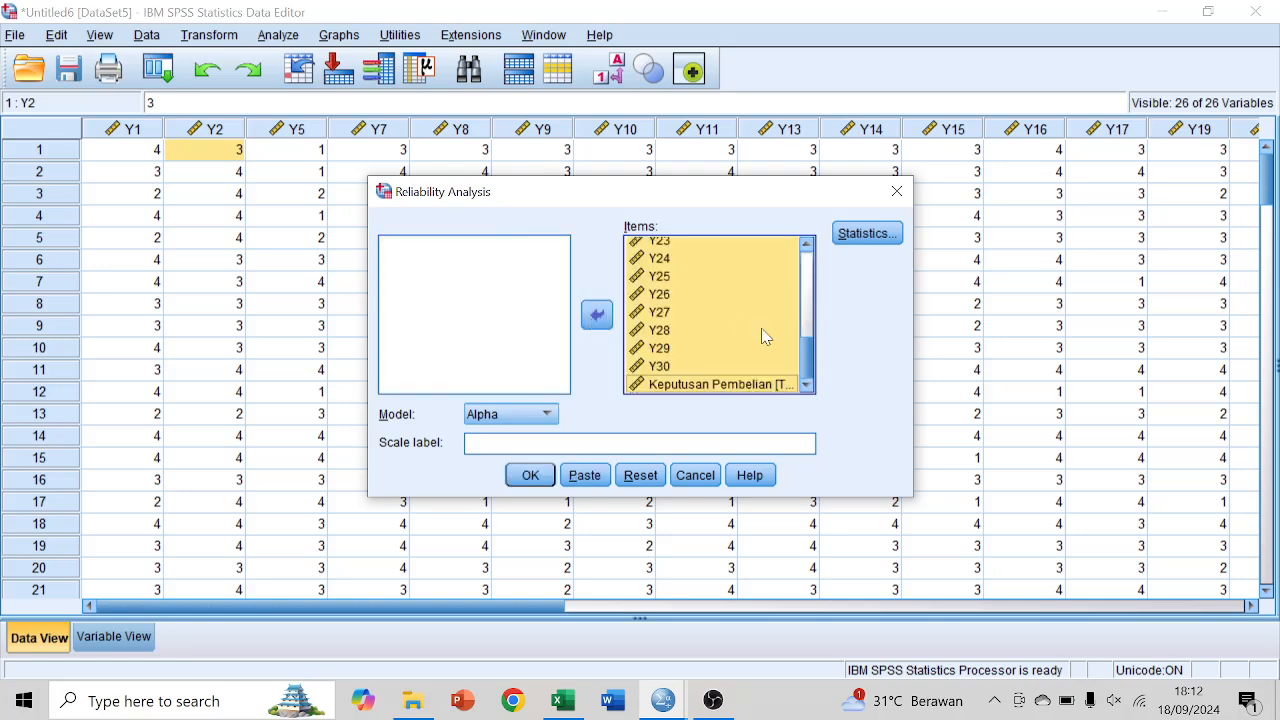
double_click(675, 385)
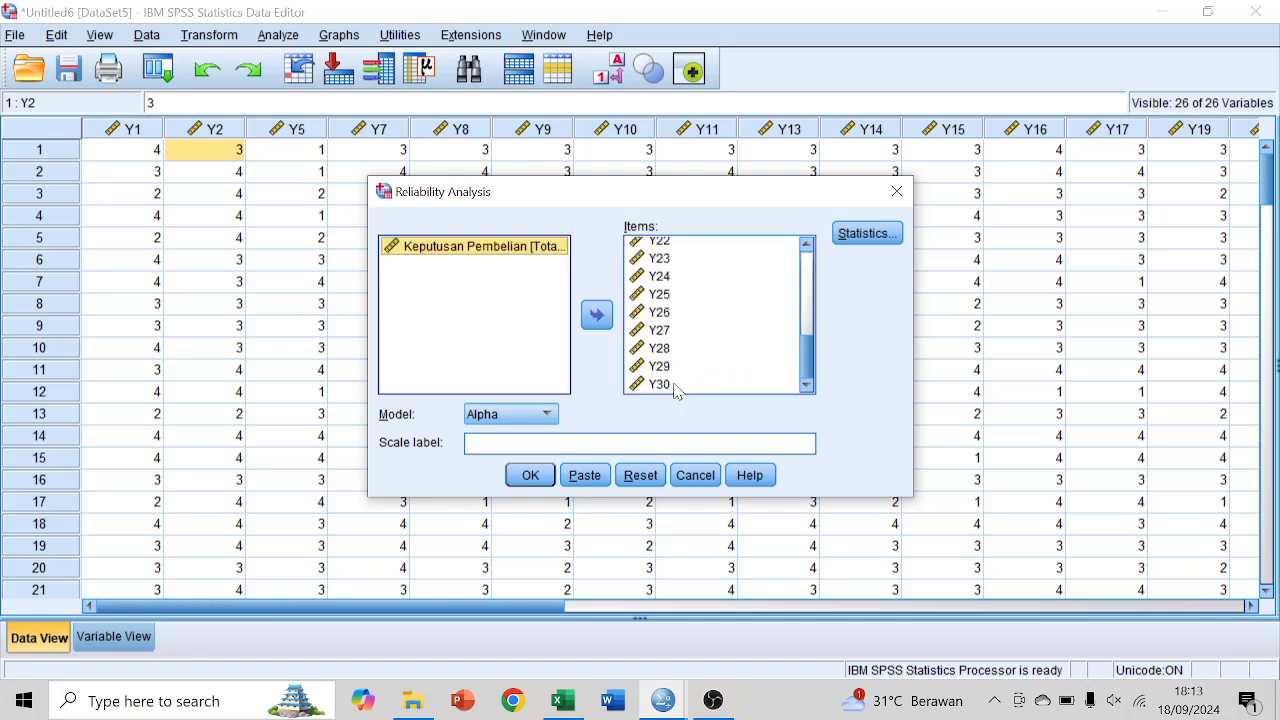
Request the item, scale and scale-if-item-deleted descriptives, and run the analysis with the scale label Keputusan Pembelian.
left_click(868, 236)
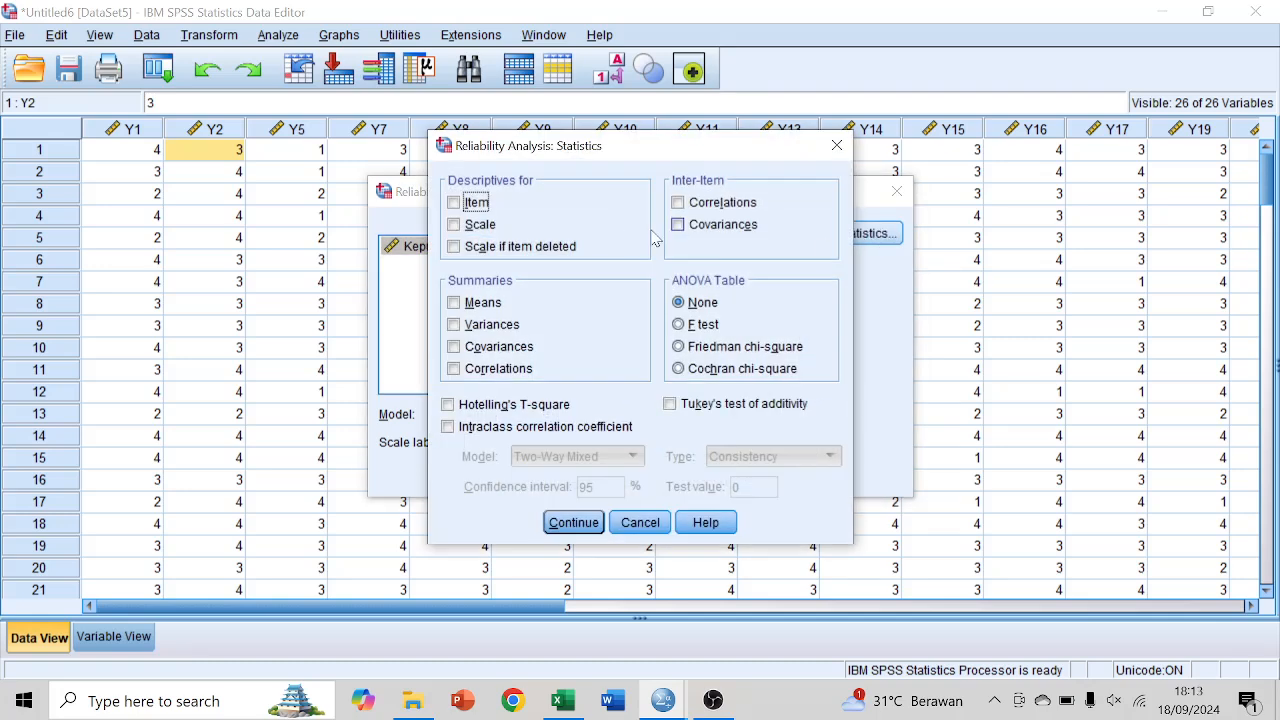
left_click(472, 206)
left_click(473, 230)
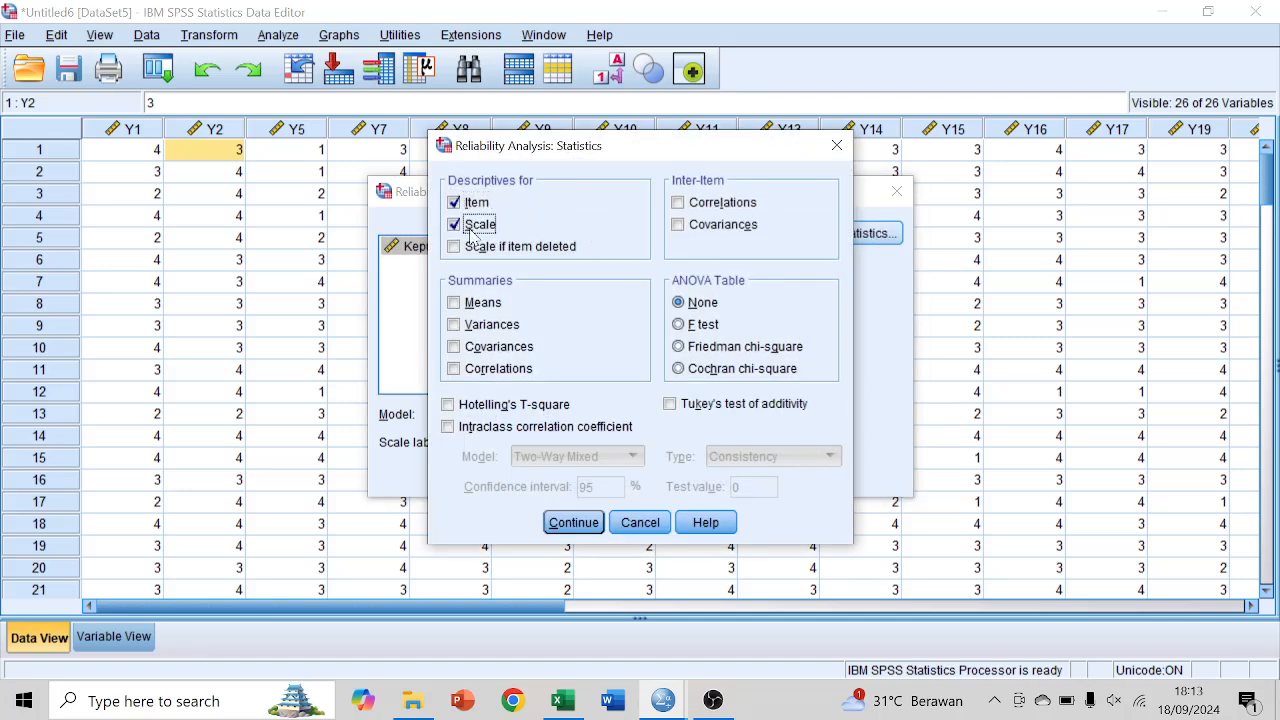
left_click(477, 246)
left_click(573, 522)
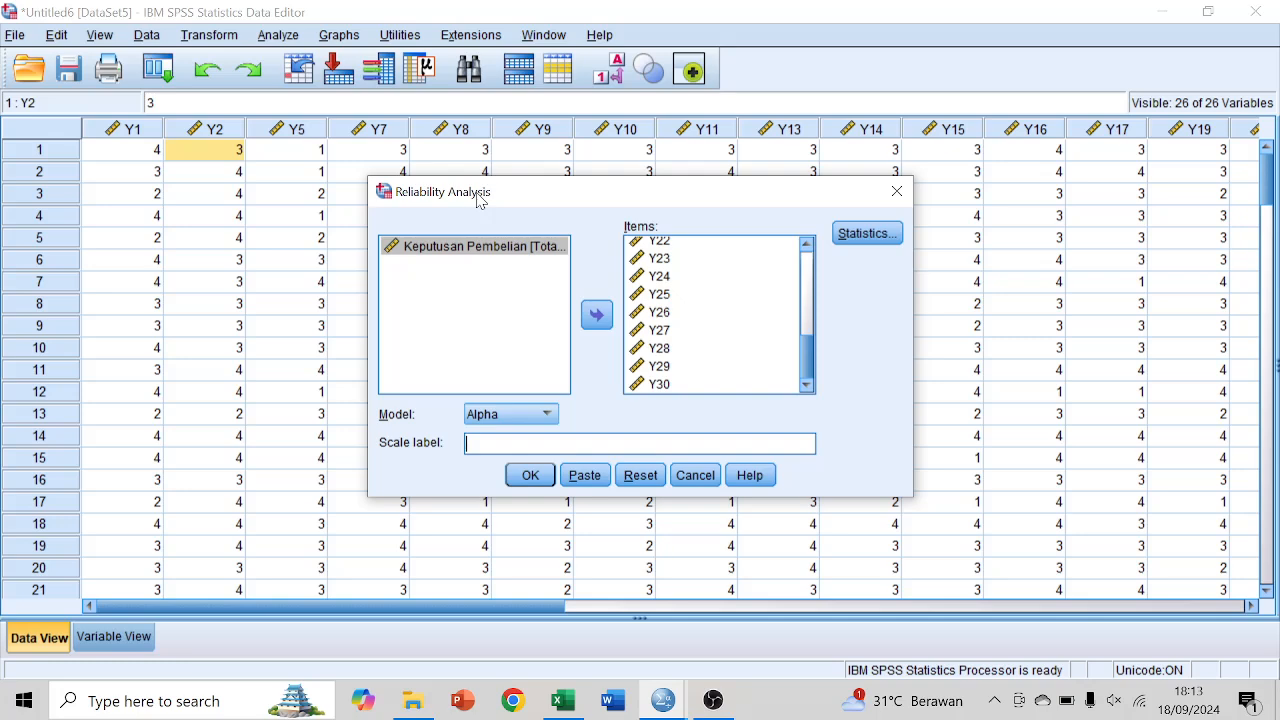
type("putusan Pembelian")
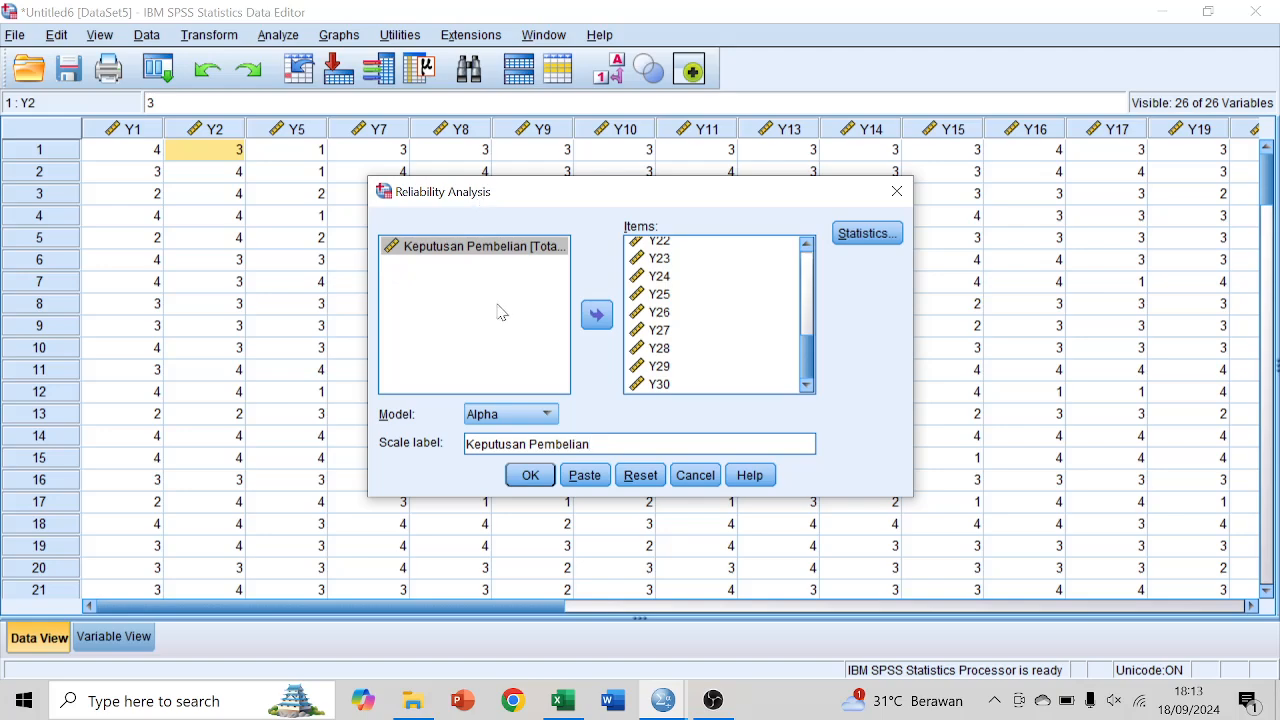
left_click(530, 475)
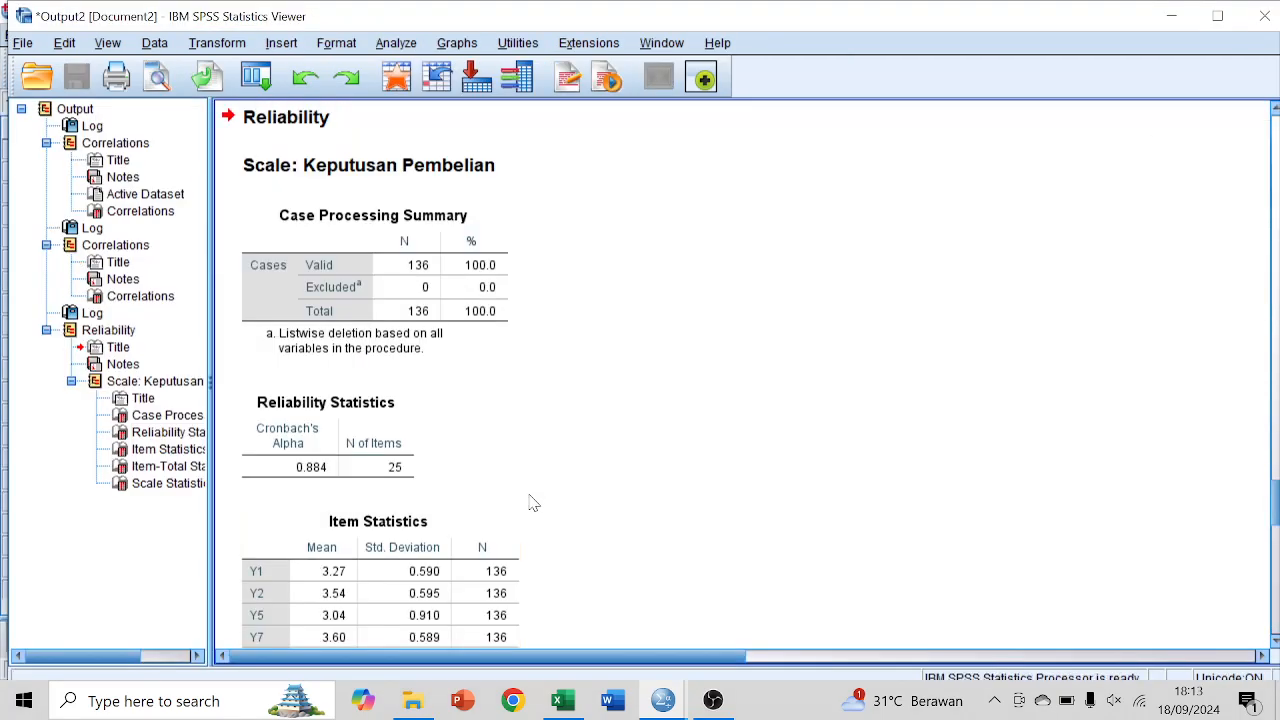
Examine the Cronbach's Alpha in the Reliability Statistics table and the Item Statistics in the output.
scroll(533, 503, "down", 15)
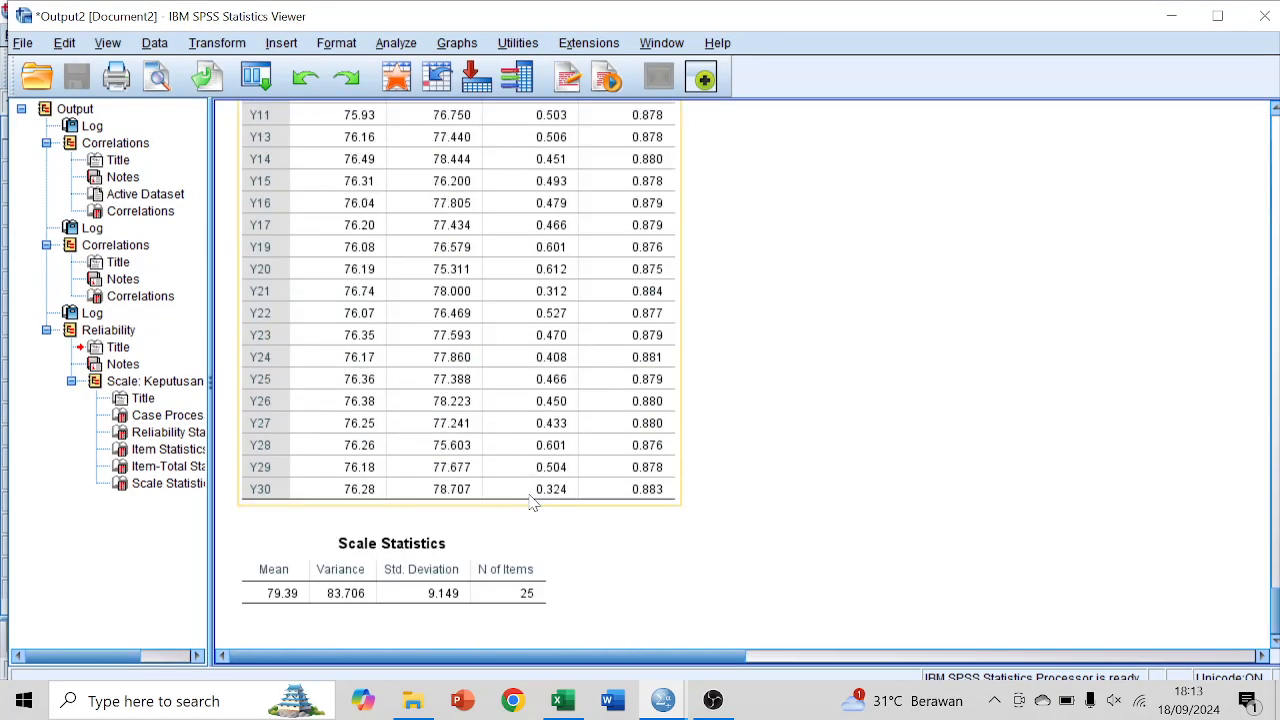
scroll(533, 503, "up", 15)
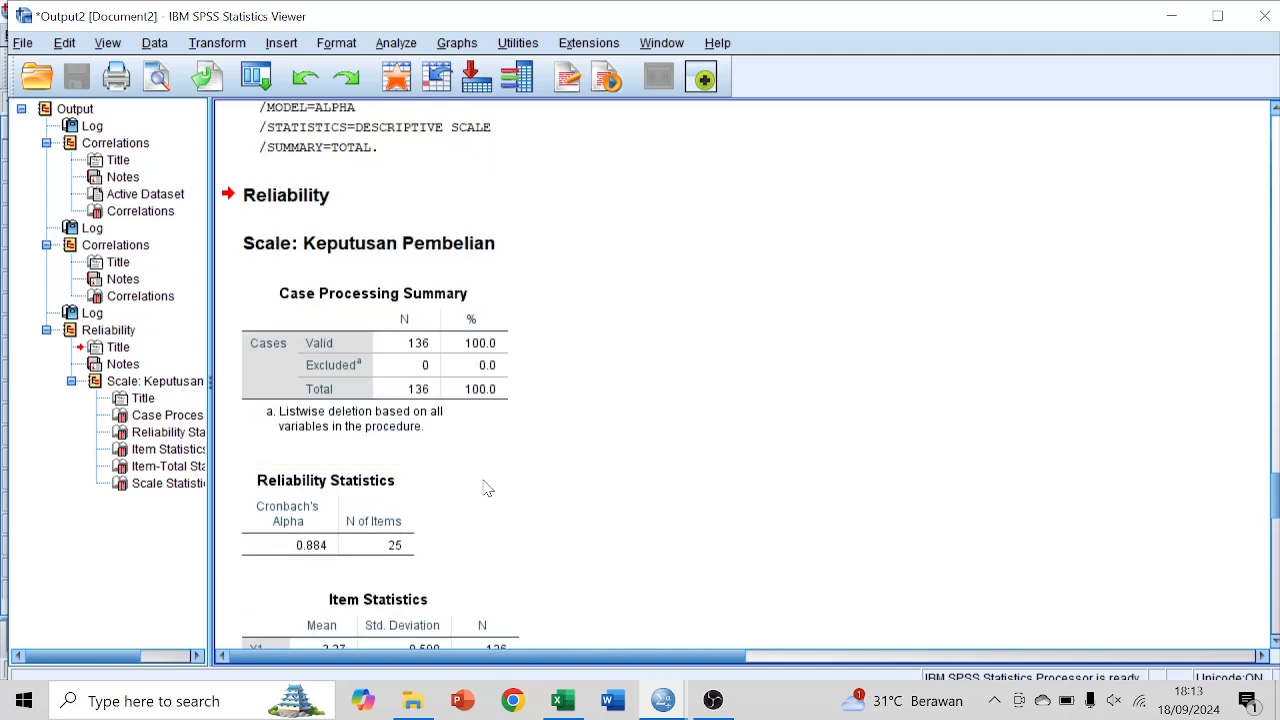
scroll(487, 490, "down", 3)
scroll(487, 490, "down", 2)
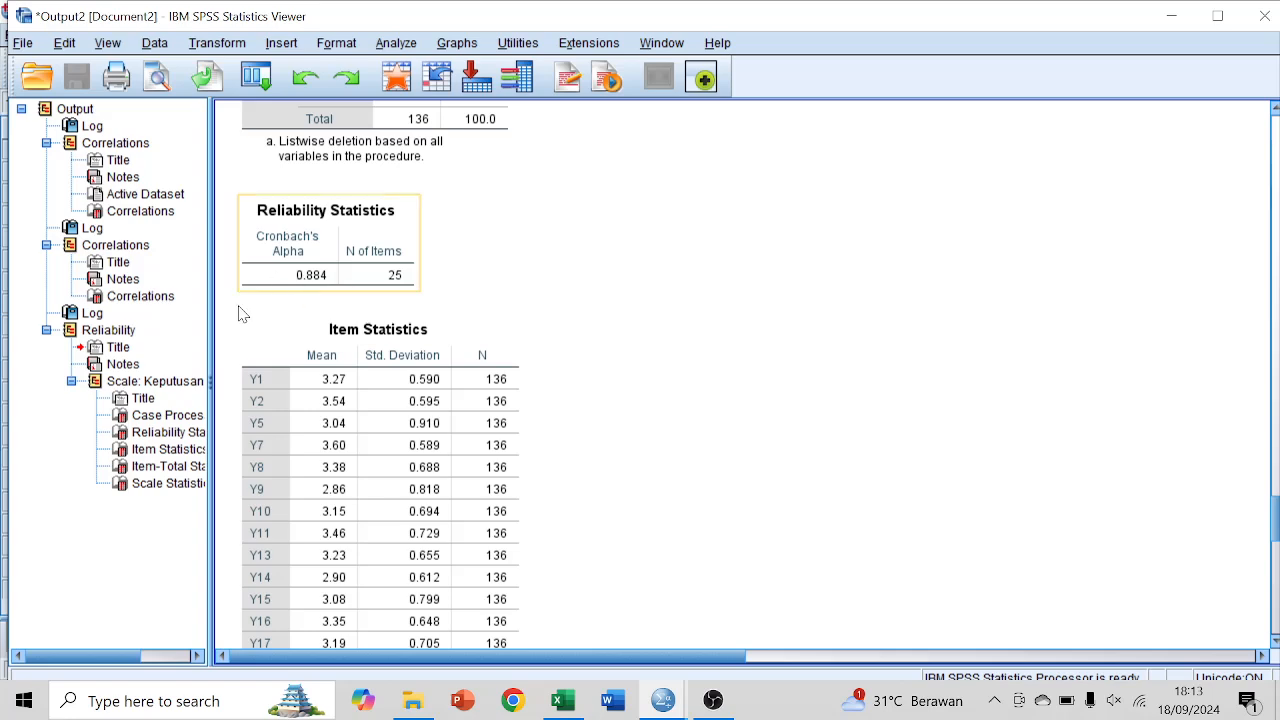
left_click(293, 373)
left_click(563, 318)
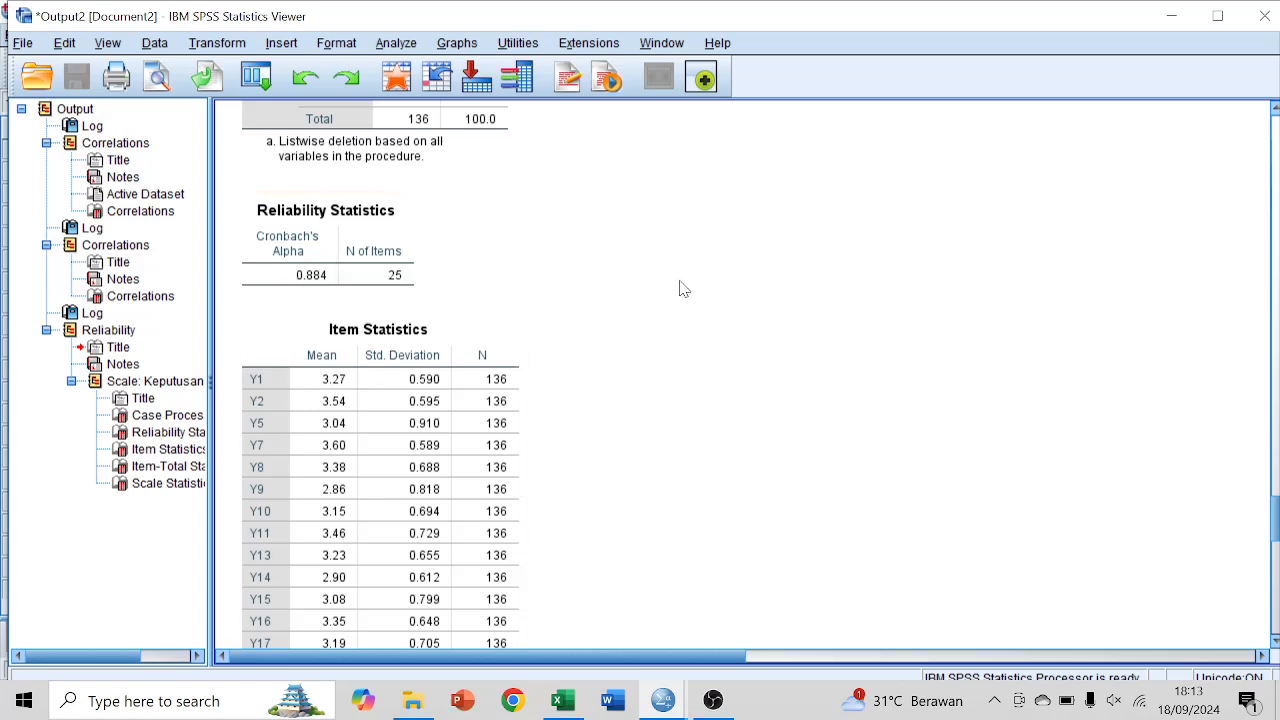
scroll(680, 289, "down", 3)
scroll(680, 289, "up", 3)
Review each item's corrected item-total correlation and Cronbach's Alpha if item deleted, and return to the Untitled6 dataset.
scroll(680, 289, "down", 15)
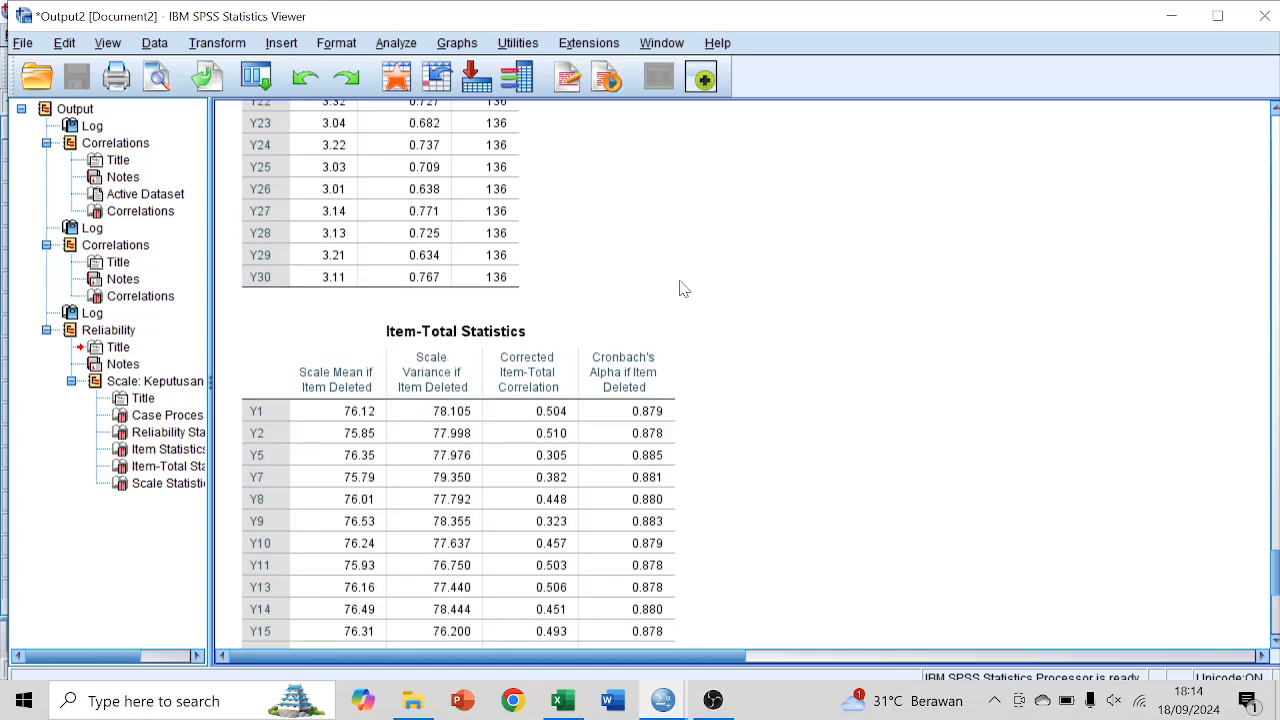
scroll(680, 289, "up", 3)
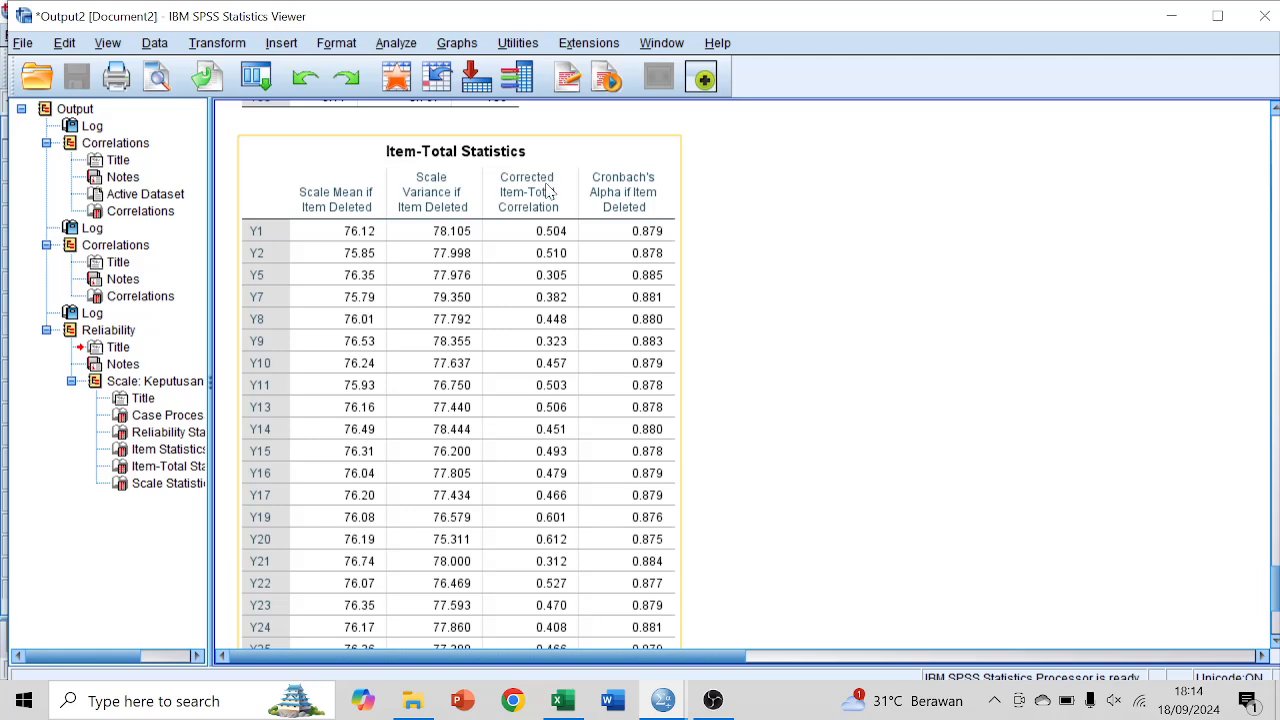
scroll(548, 190, "up", 2)
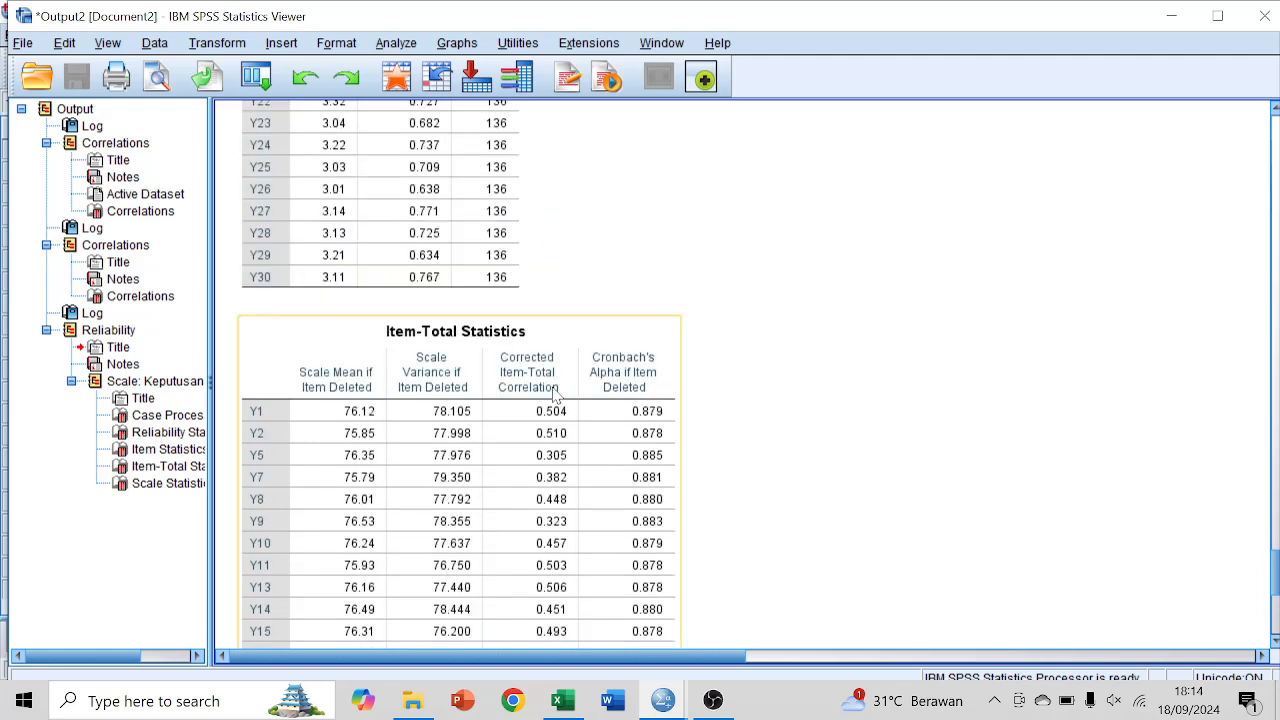
scroll(555, 395, "down", 2)
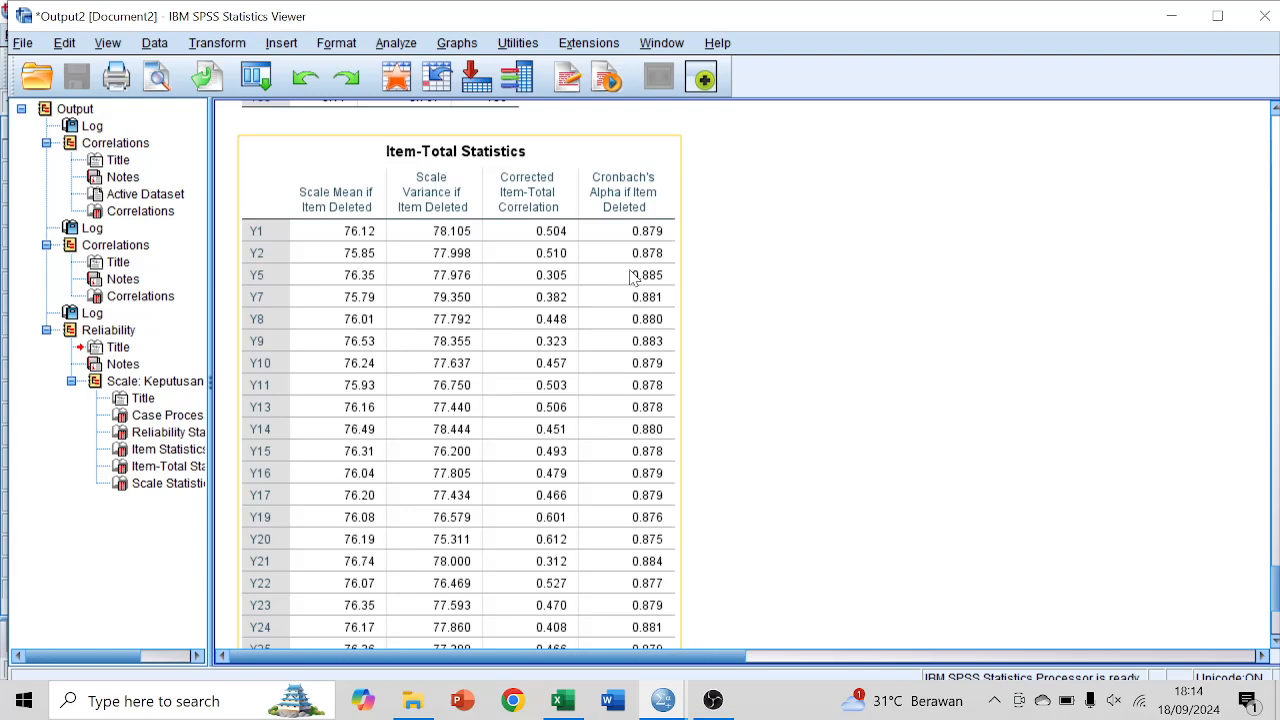
scroll(632, 278, "down", 3)
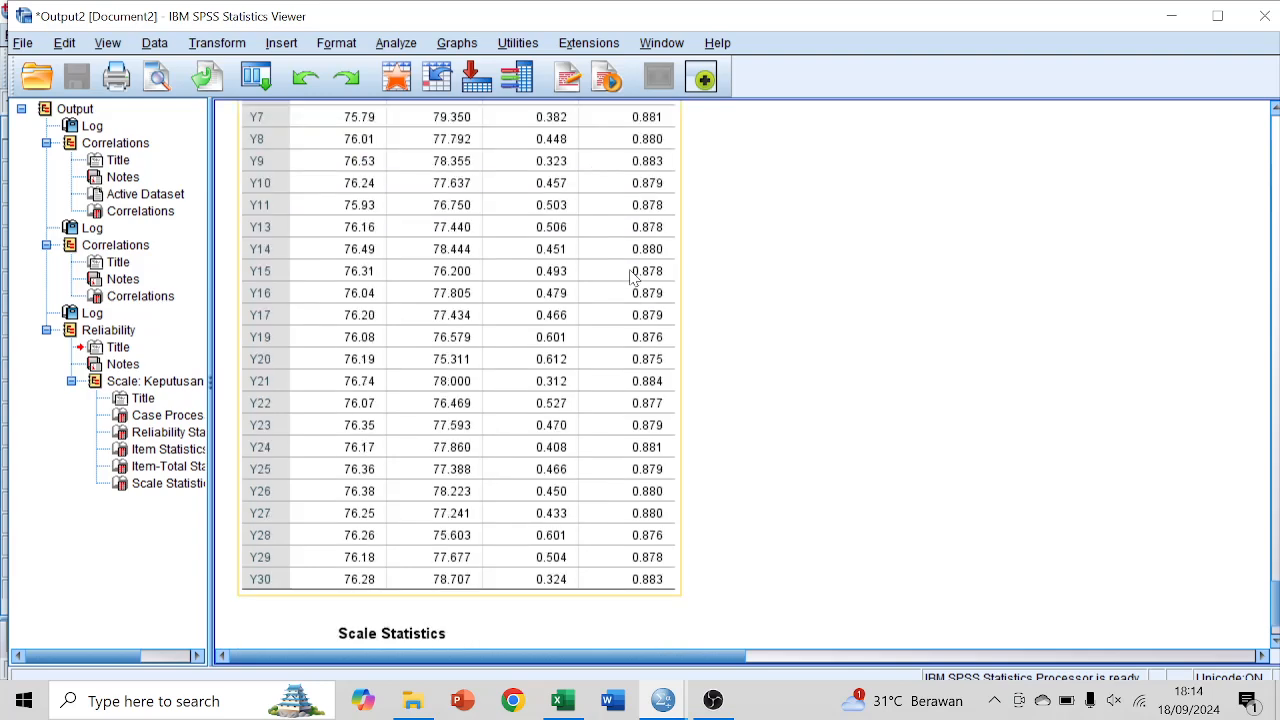
scroll(565, 150, "up", 9)
scroll(565, 150, "down", 3)
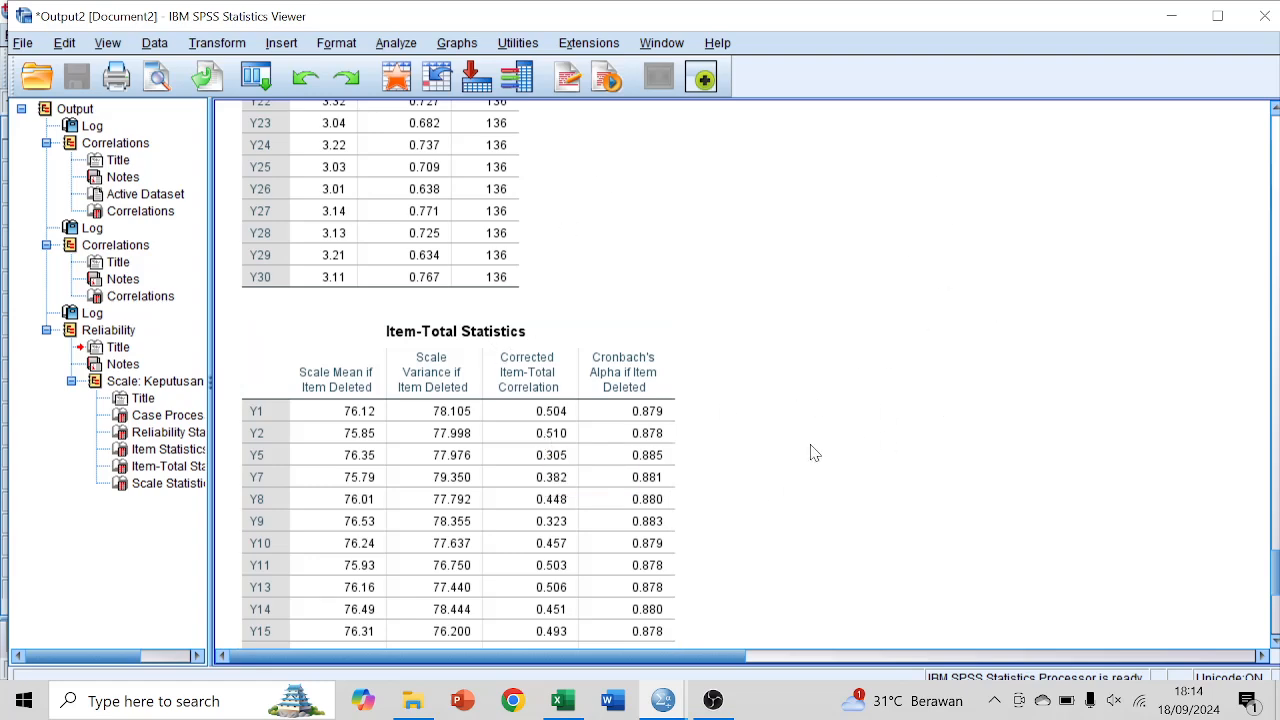
scroll(812, 453, "down", 2)
scroll(812, 453, "down", 8)
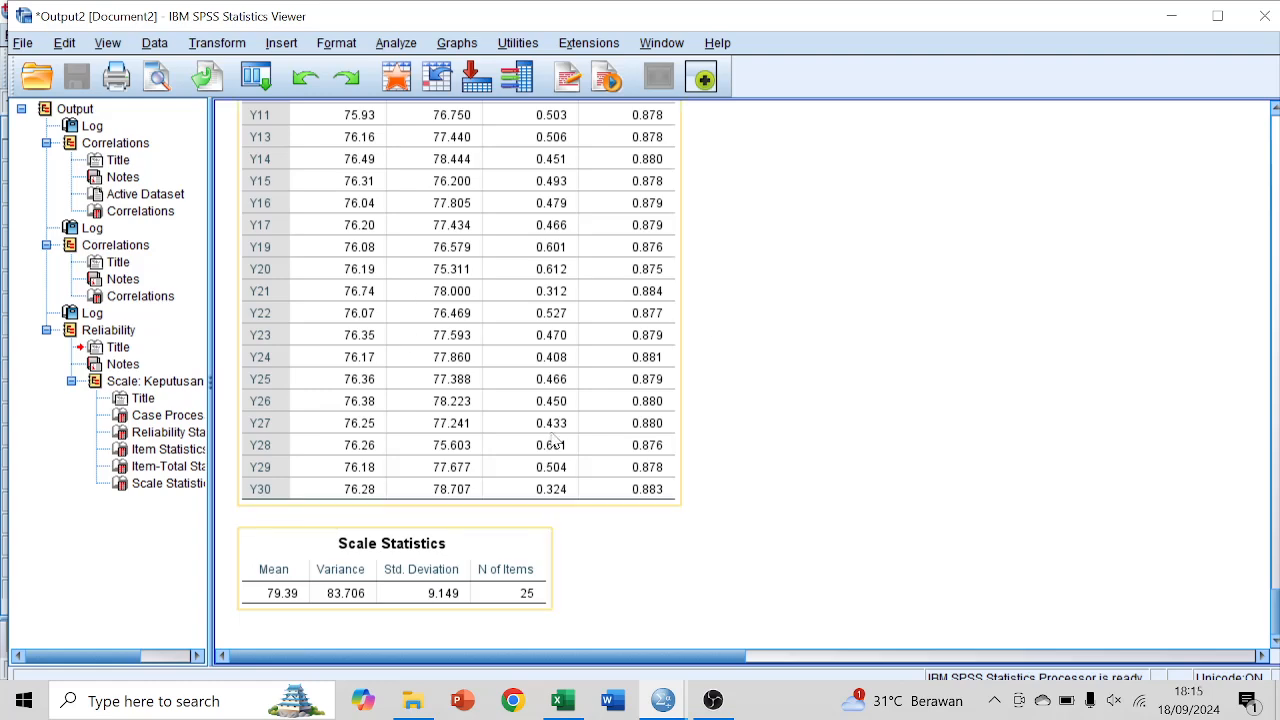
scroll(603, 190, "up", 12)
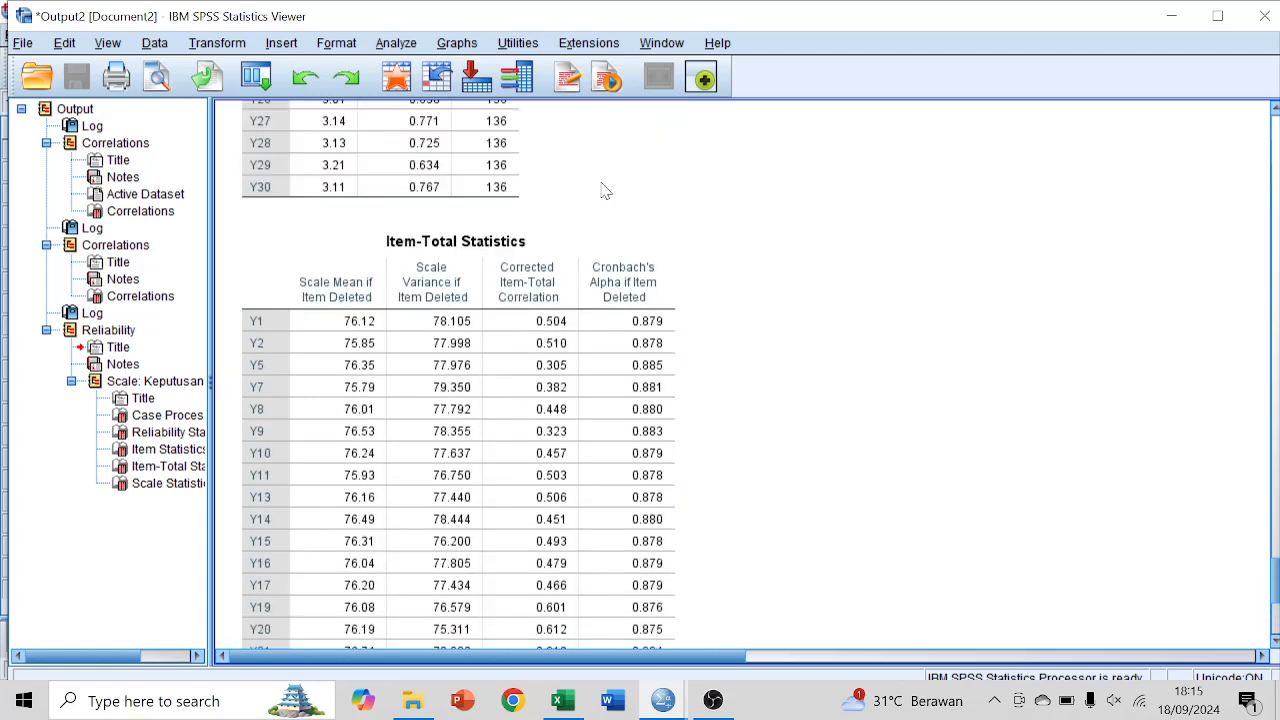
scroll(603, 190, "down", 12)
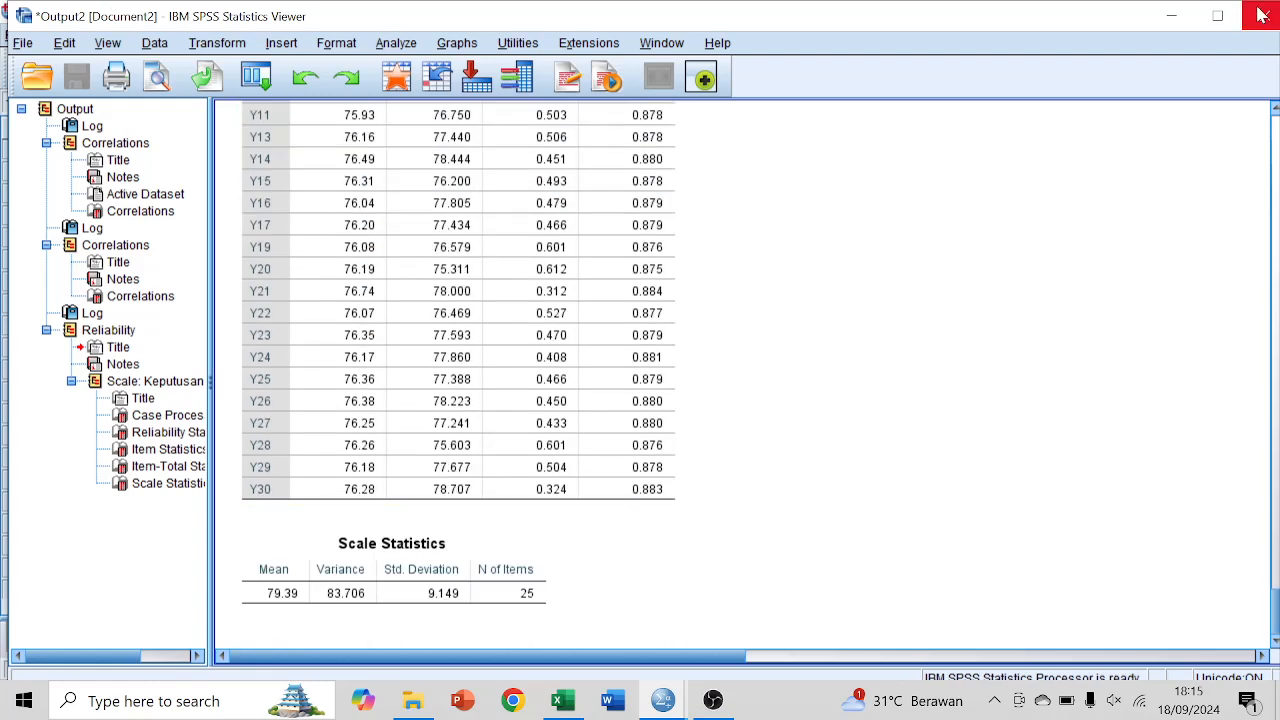
left_click(1174, 14)
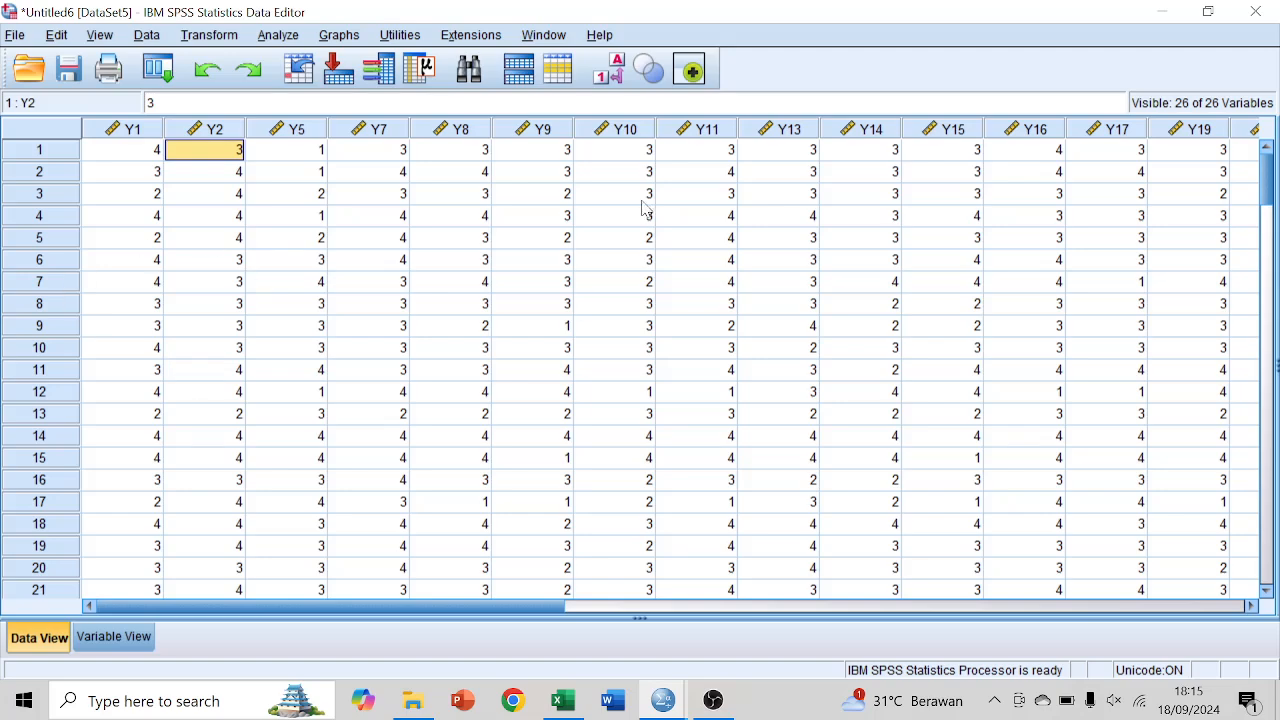
mouse_move(898, 711)
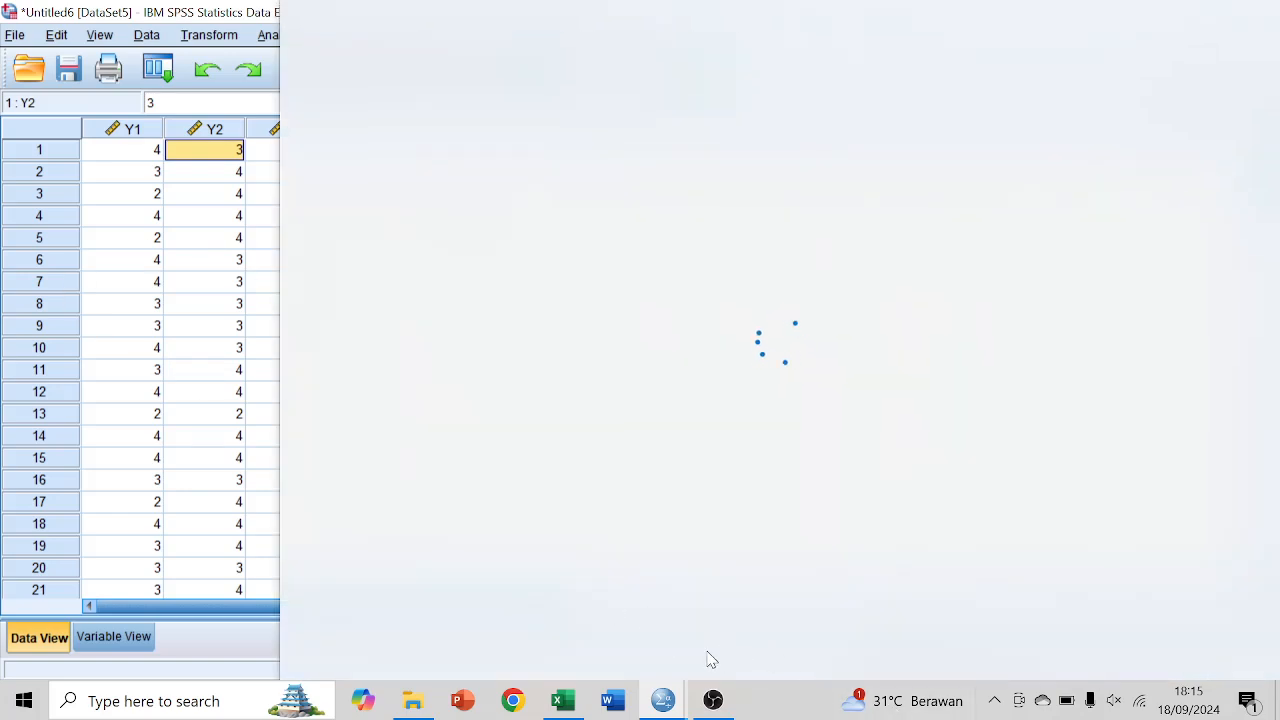
left_click(197, 423)
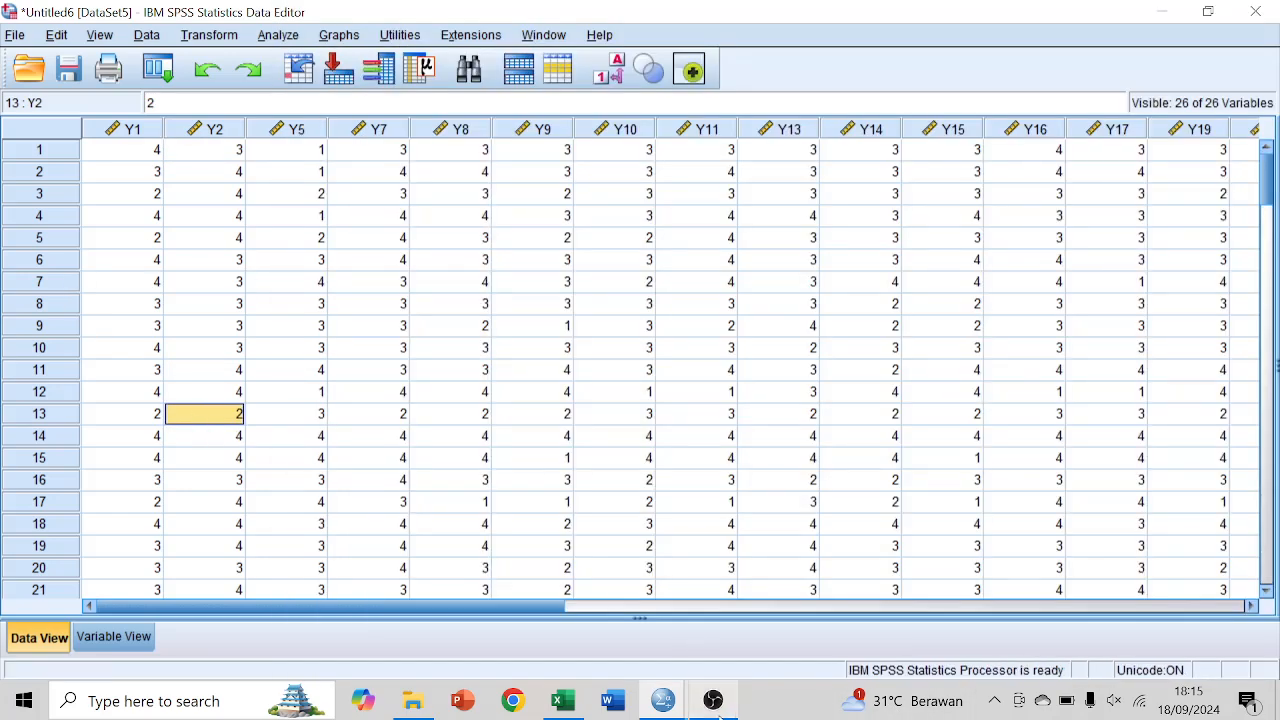
left_click(713, 700)
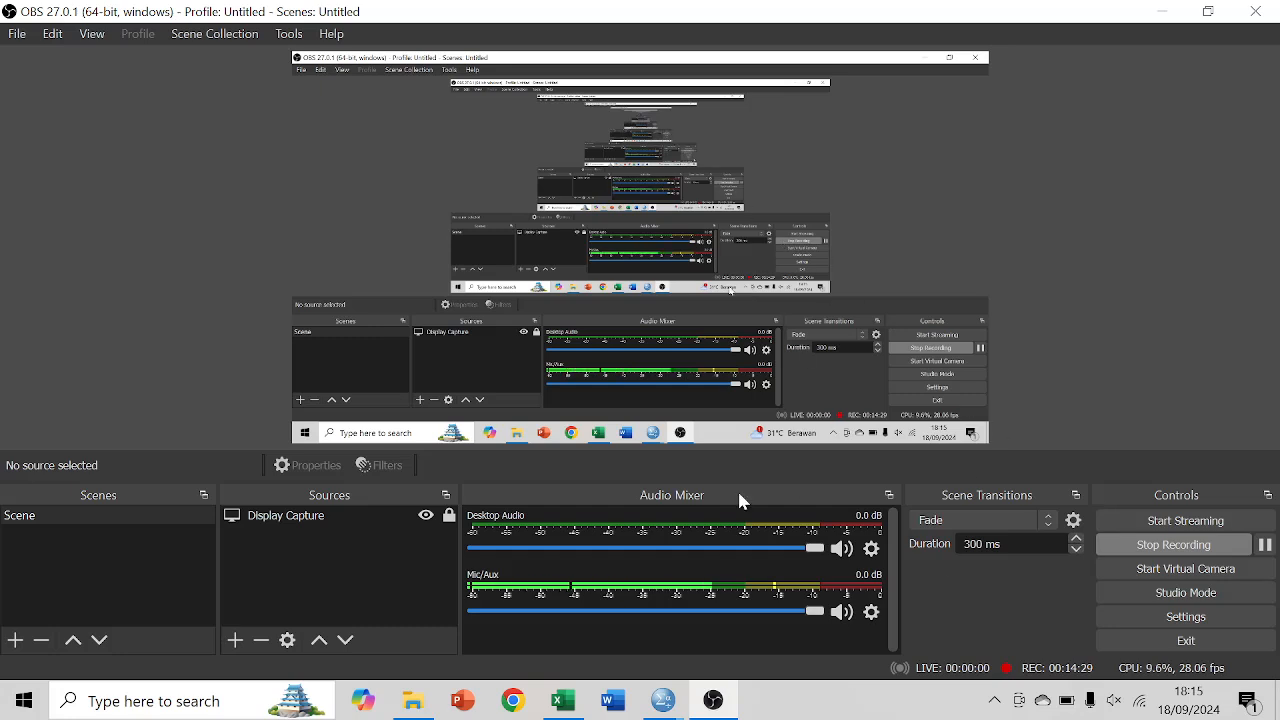